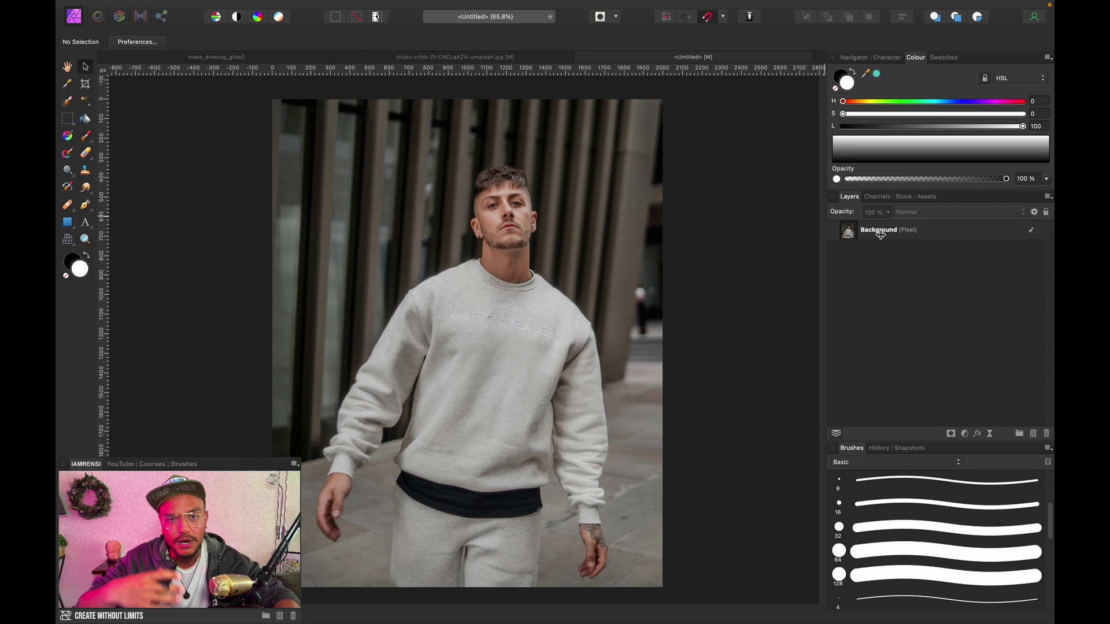
# Darken the Background photo with an Exposure adjustment of about -1.3 and nest the adjustment inside the Background layer
pyautogui.click(880, 232)
pyautogui.click(964, 433)
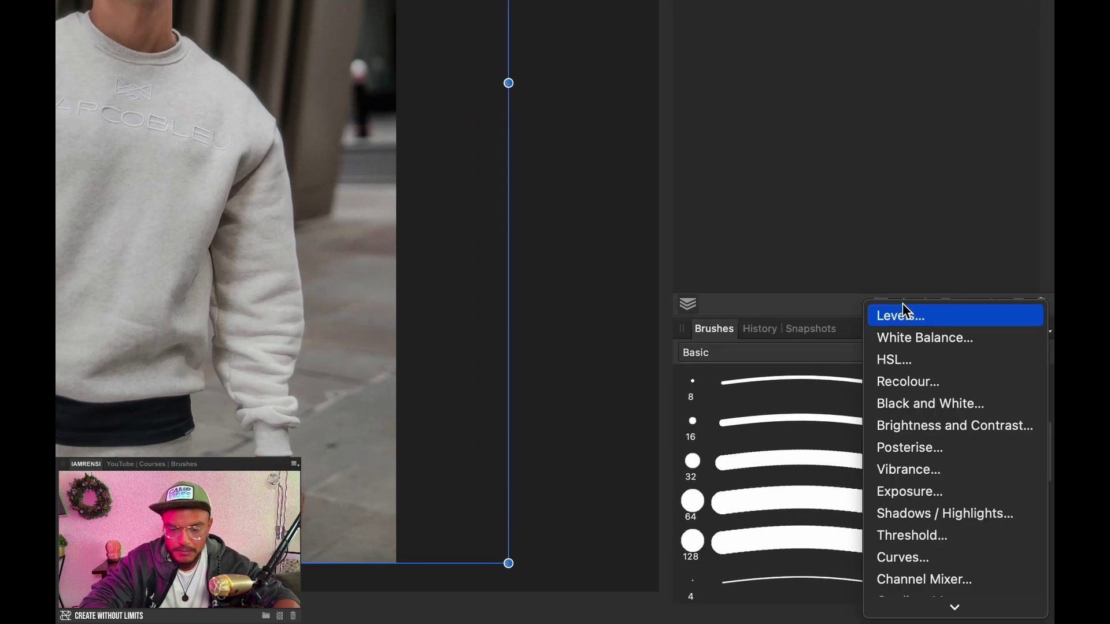
pyautogui.click(914, 492)
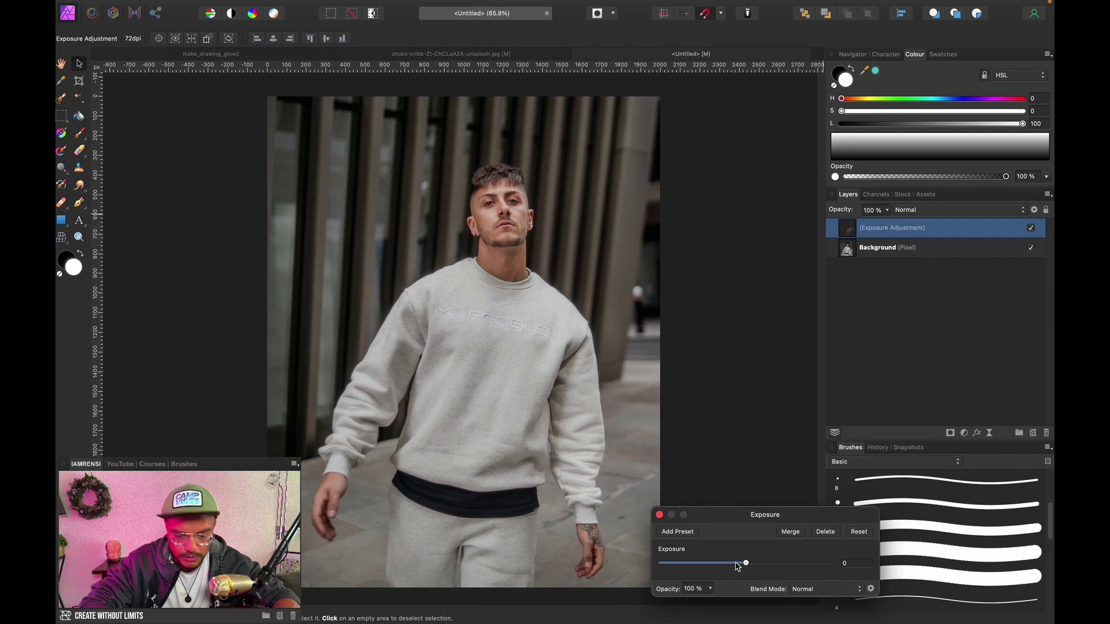
pyautogui.moveTo(535, 524); pyautogui.dragTo(508, 527)
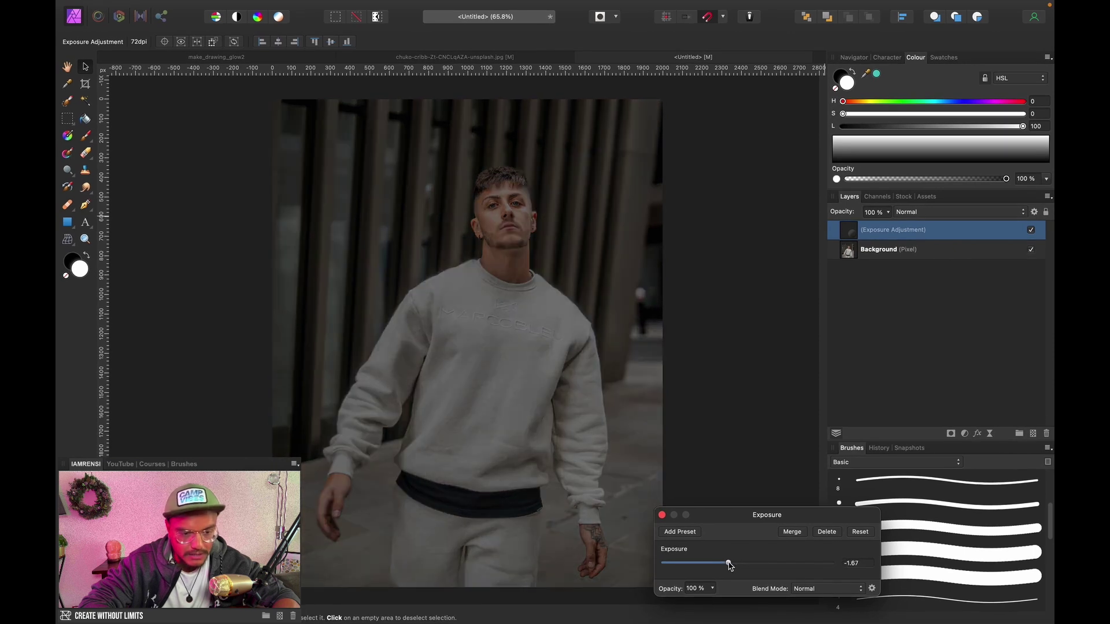
pyautogui.moveTo(730, 567); pyautogui.dragTo(734, 567)
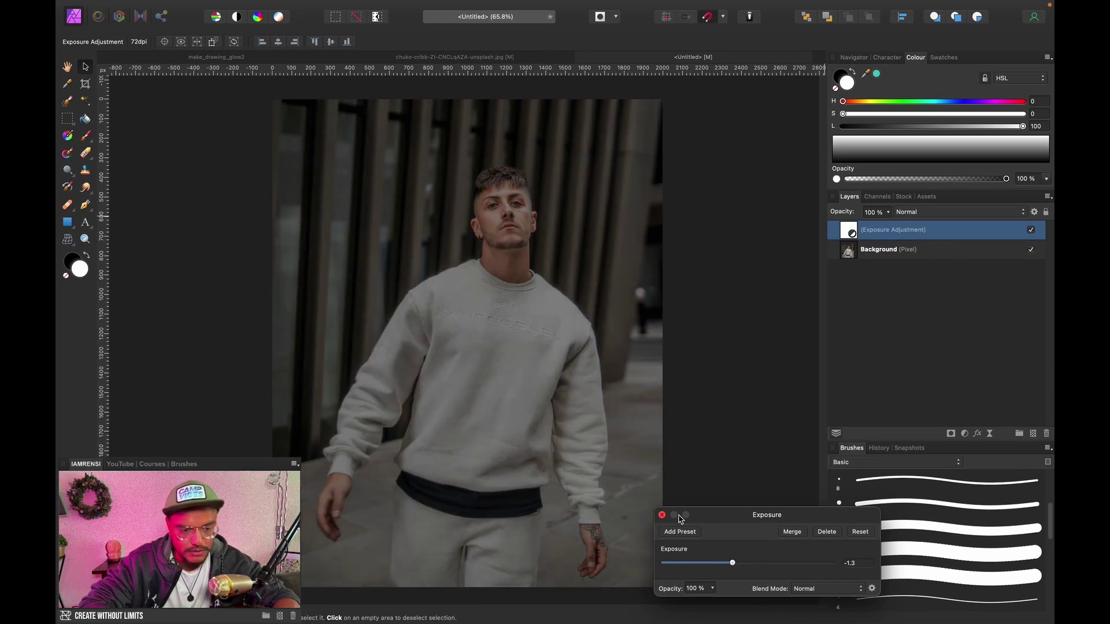
pyautogui.click(662, 515)
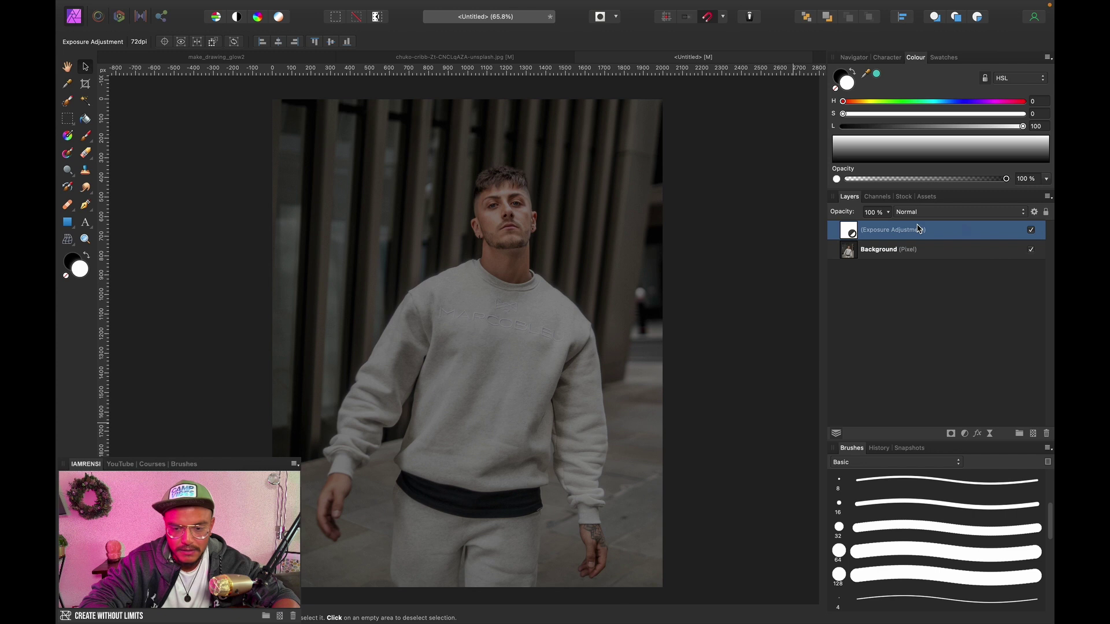
pyautogui.moveTo(851, 232); pyautogui.dragTo(859, 251)
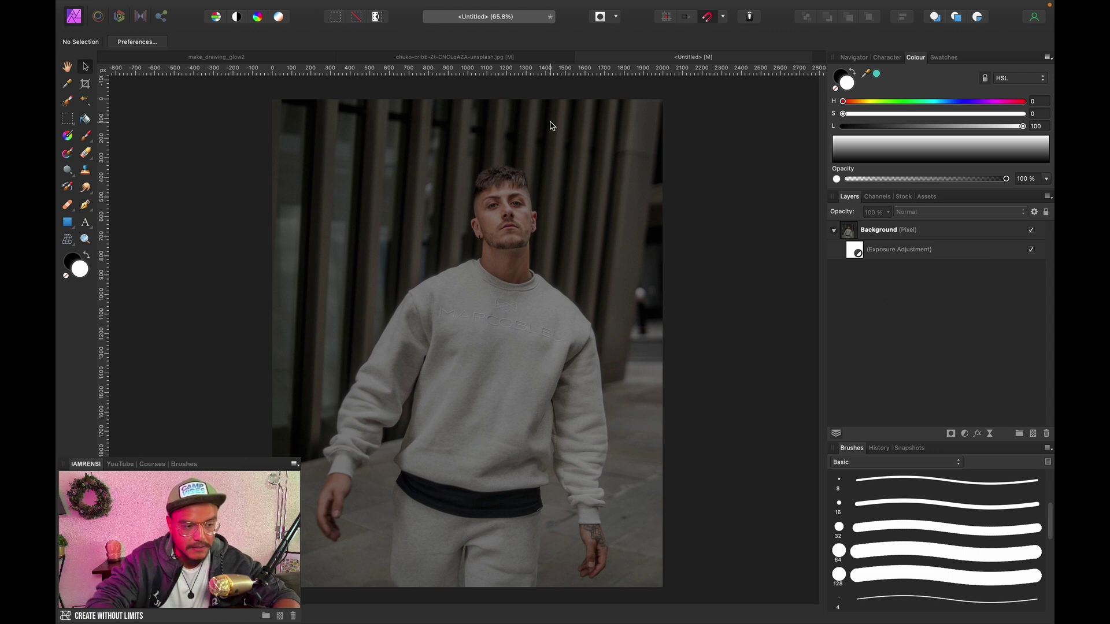
# Start a Pen tool outline of the sweatshirt, tracing the outer sleeve edge from the cuff up the forearm
pyautogui.press('p')
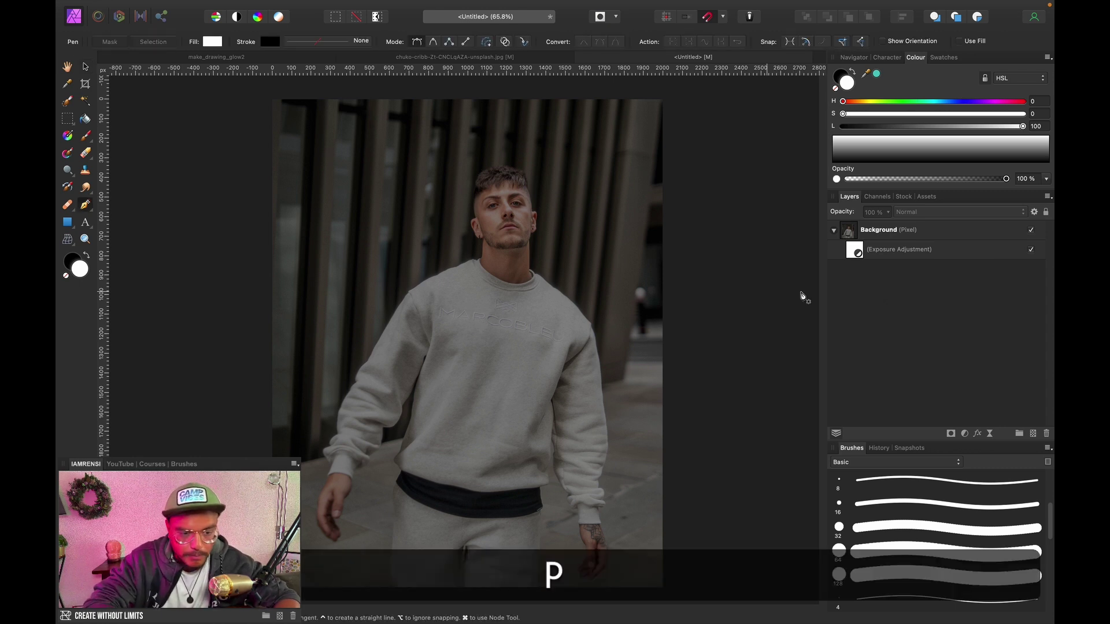
pyautogui.scroll(5, 307, 449)
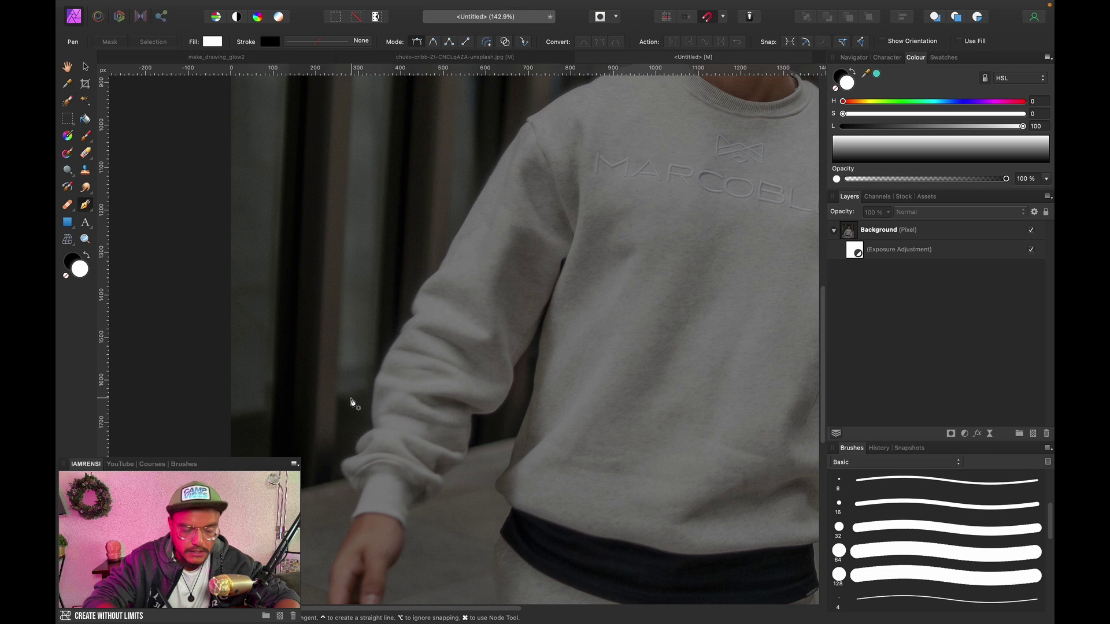
pyautogui.press('space')
pyautogui.moveTo(374, 352); pyautogui.dragTo(366, 288)
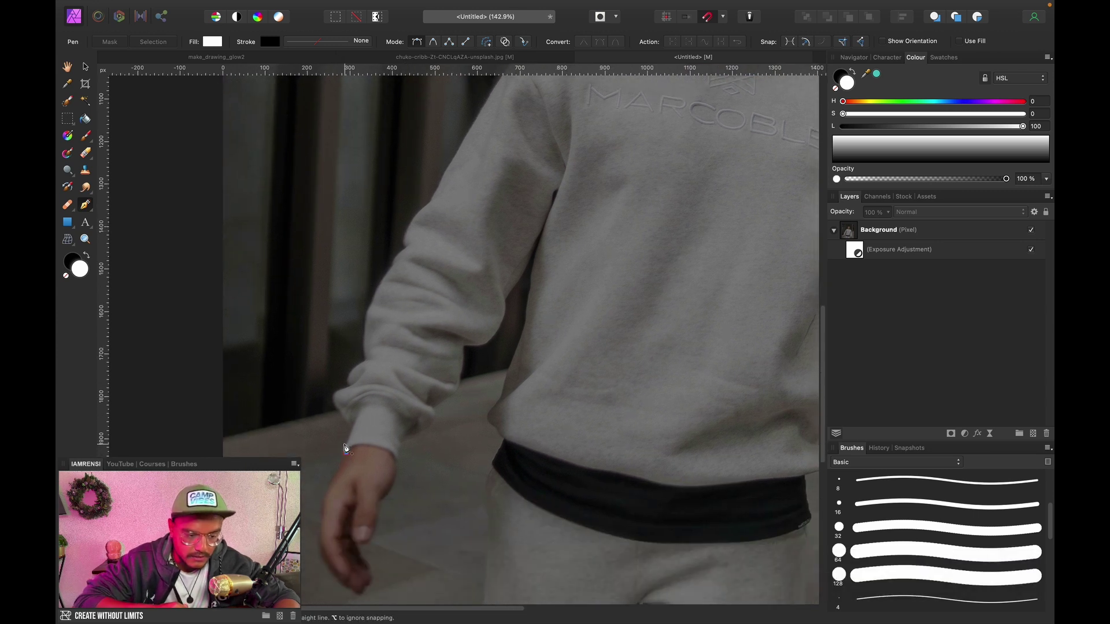
pyautogui.moveTo(356, 432); pyautogui.dragTo(346, 394)
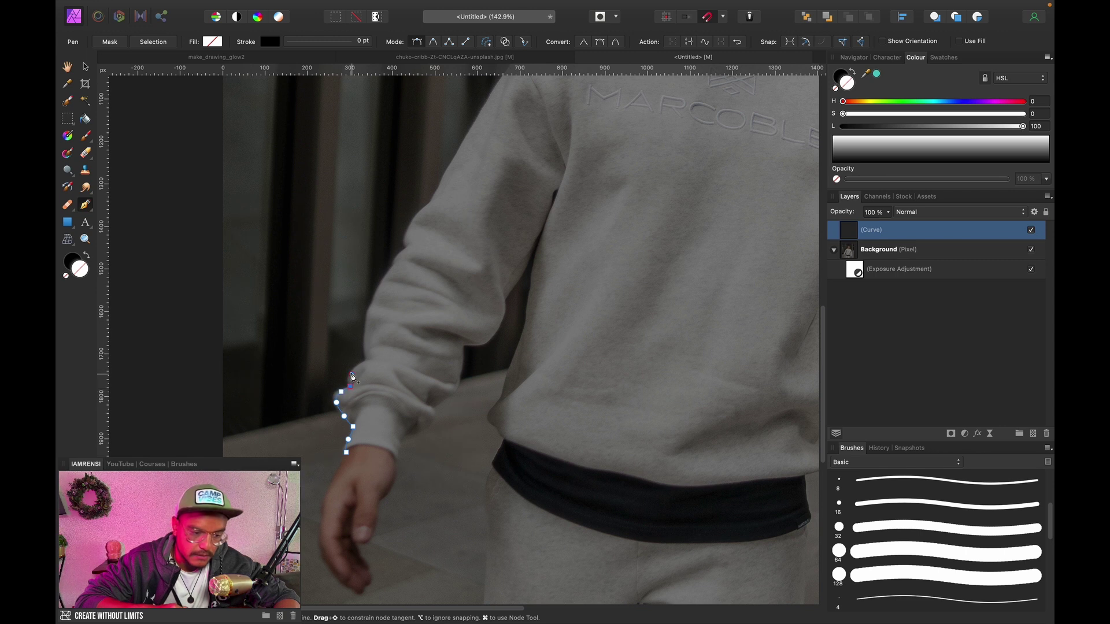
pyautogui.press('super+z')
pyautogui.moveTo(374, 298); pyautogui.dragTo(401, 253)
pyautogui.click(392, 269)
pyautogui.click(409, 248)
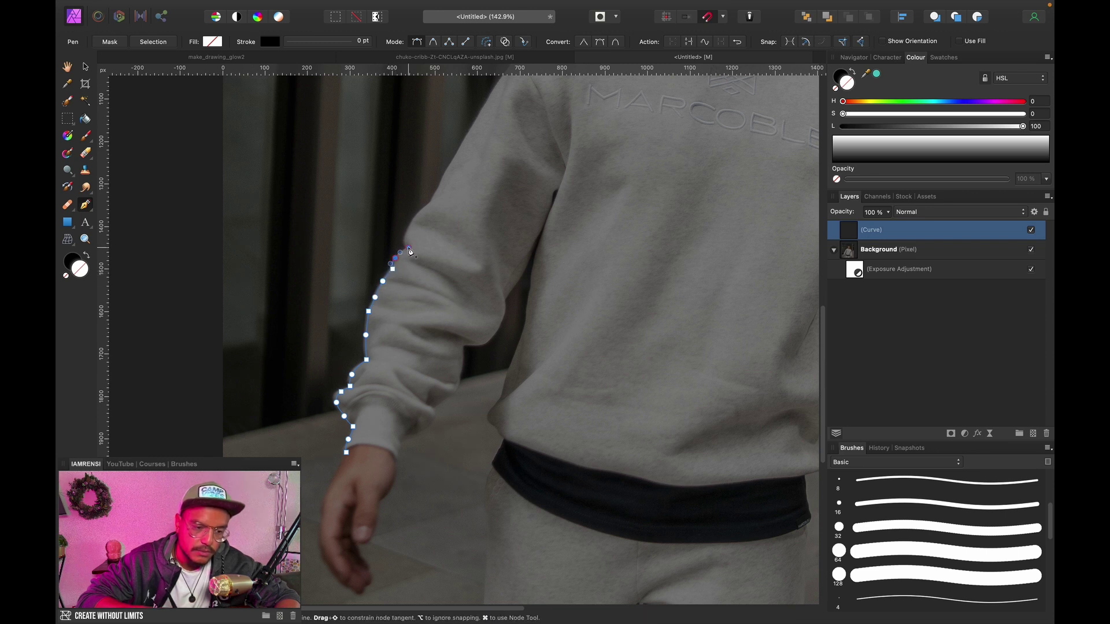
# Continue the outline along the outer edge of the upper sleeve to the shoulder seam
pyautogui.press('space')
pyautogui.moveTo(419, 213); pyautogui.dragTo(412, 245)
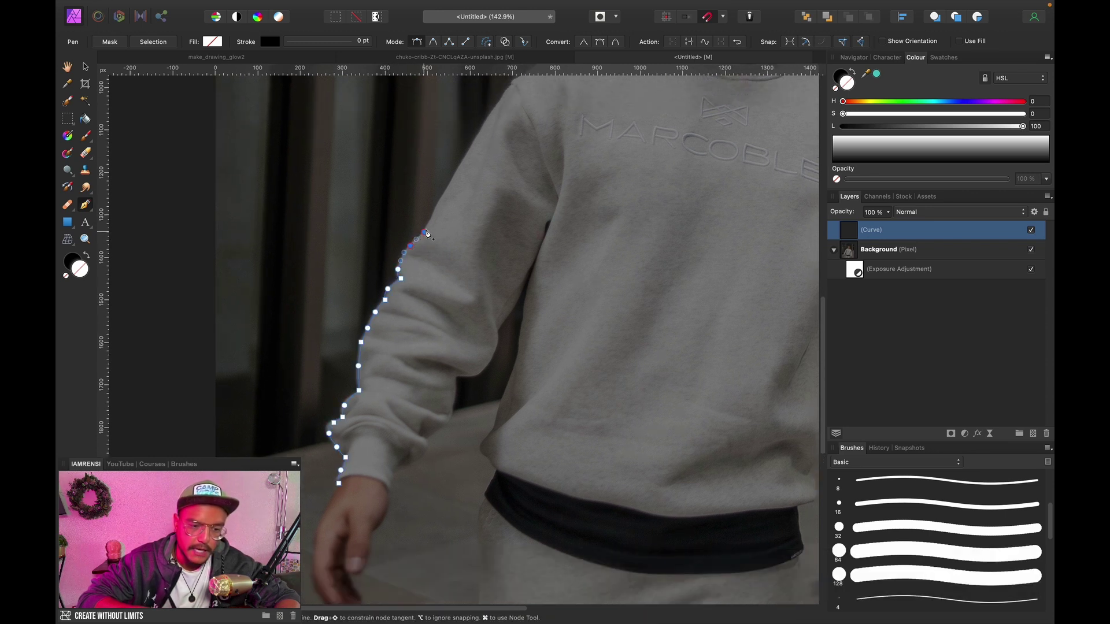
pyautogui.press('space')
pyautogui.moveTo(443, 207); pyautogui.dragTo(483, 152)
pyautogui.press('space')
pyautogui.click(457, 184)
pyautogui.press('space')
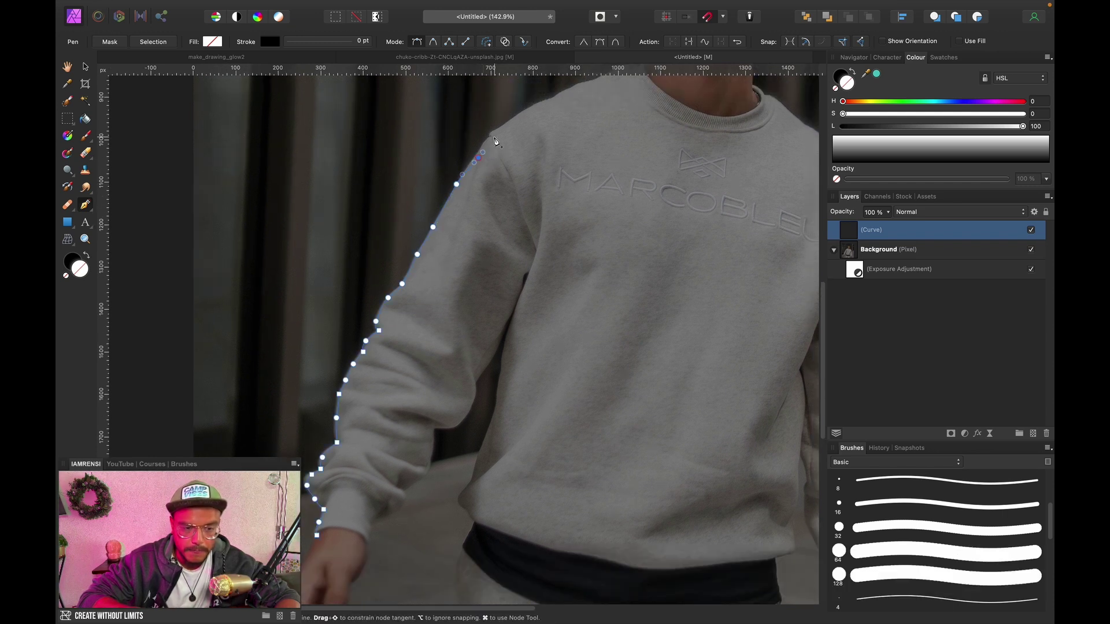
pyautogui.click(496, 130)
# Extend the outline along the top of the shoulder to the collar
pyautogui.press('space')
pyautogui.moveTo(530, 114); pyautogui.dragTo(610, 114)
pyautogui.press('space')
pyautogui.press('space')
pyautogui.press('space')
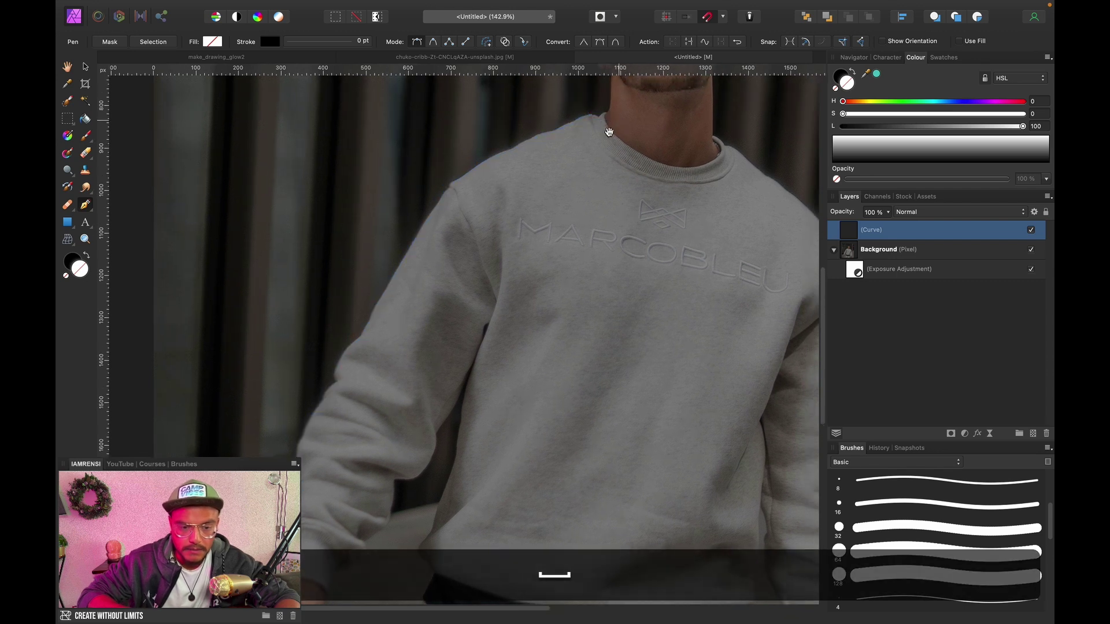
# Trace the neckline and complete the outline around the rest of the sweatshirt, leaving the curve deselected
pyautogui.click(638, 152)
pyautogui.click(647, 159)
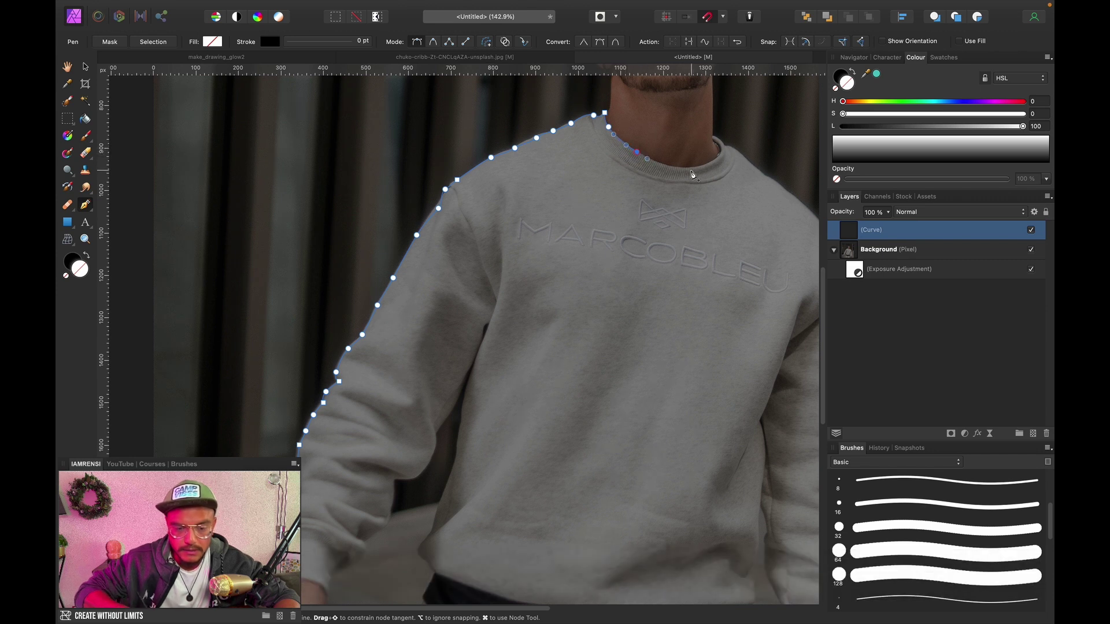
pyautogui.click(671, 169)
pyautogui.click(690, 167)
pyautogui.click(709, 165)
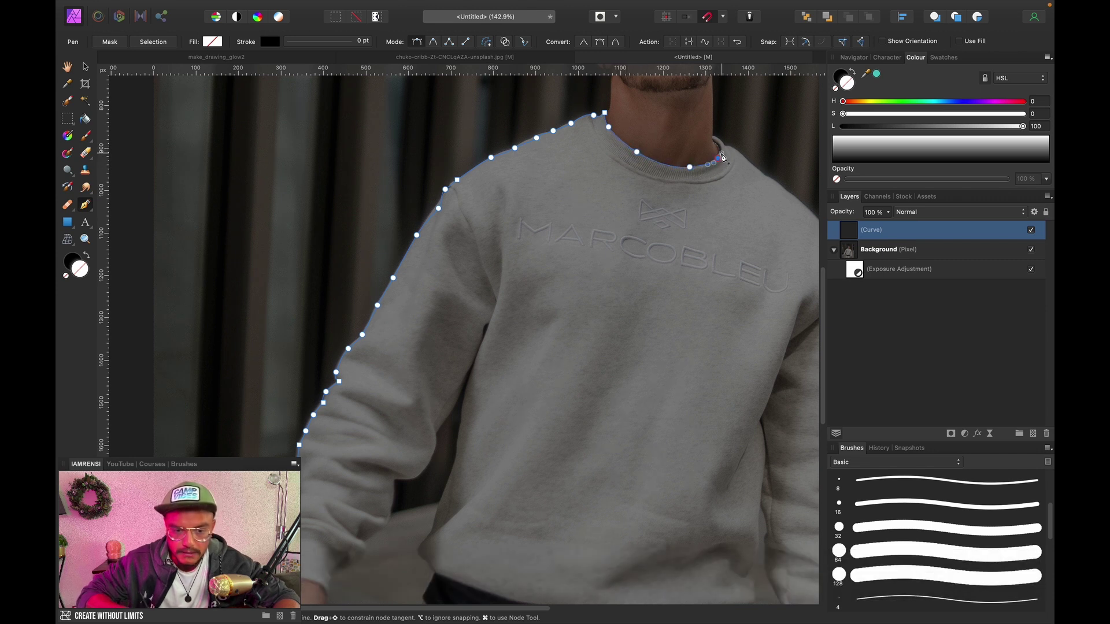
pyautogui.moveTo(718, 141); pyautogui.dragTo(709, 137)
pyautogui.press('space')
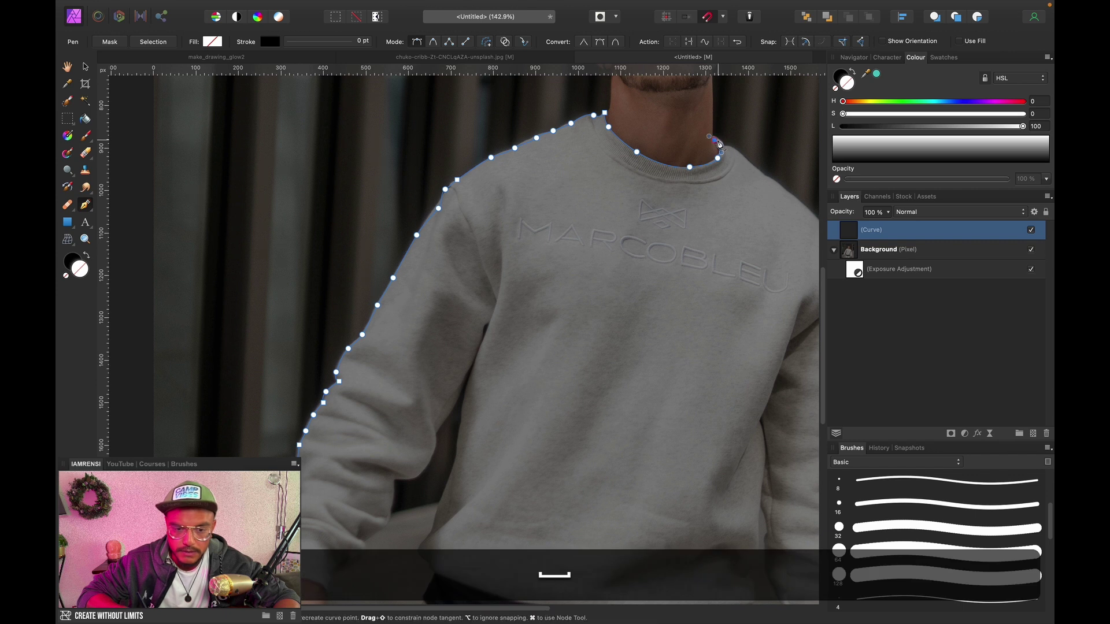
pyautogui.press('super+0')
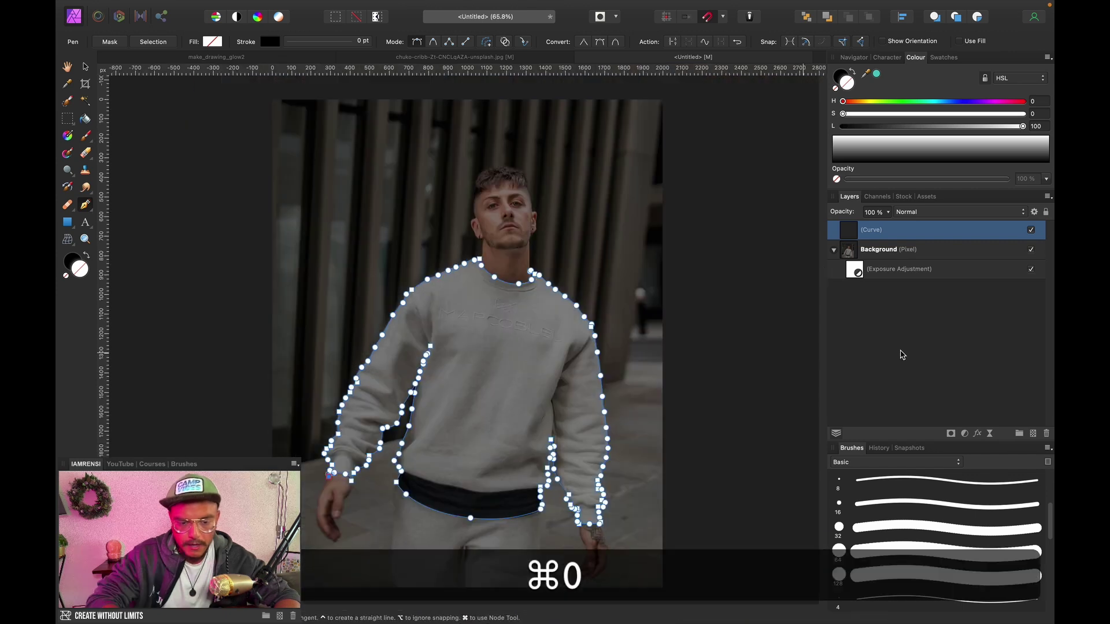
pyautogui.click(946, 332)
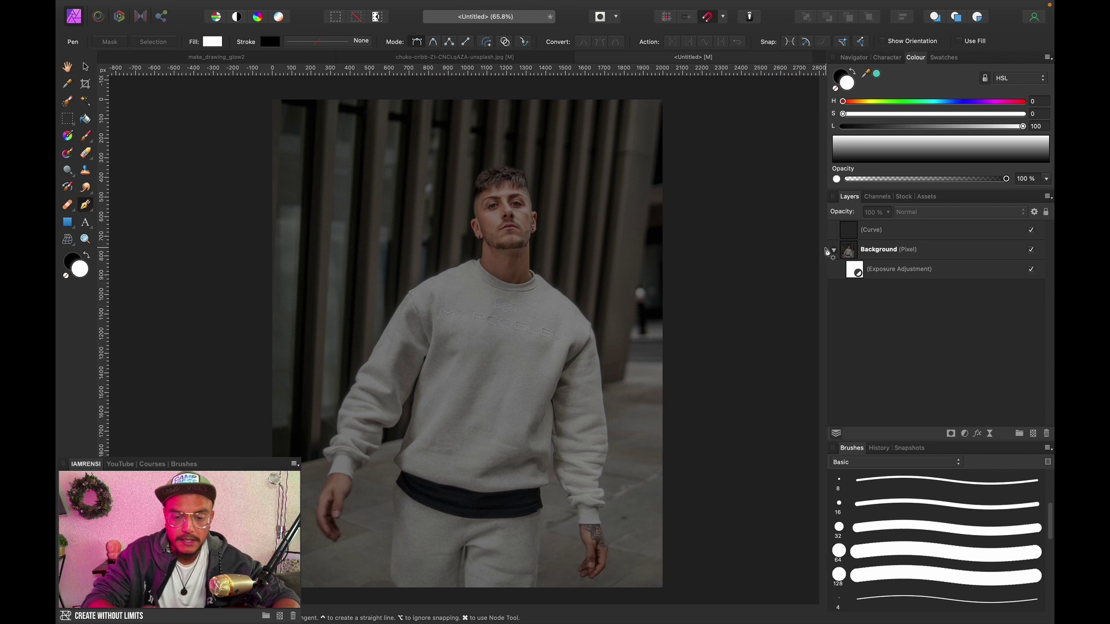
# Give the sweatshirt outline curve a white stroke
pyautogui.click(879, 229)
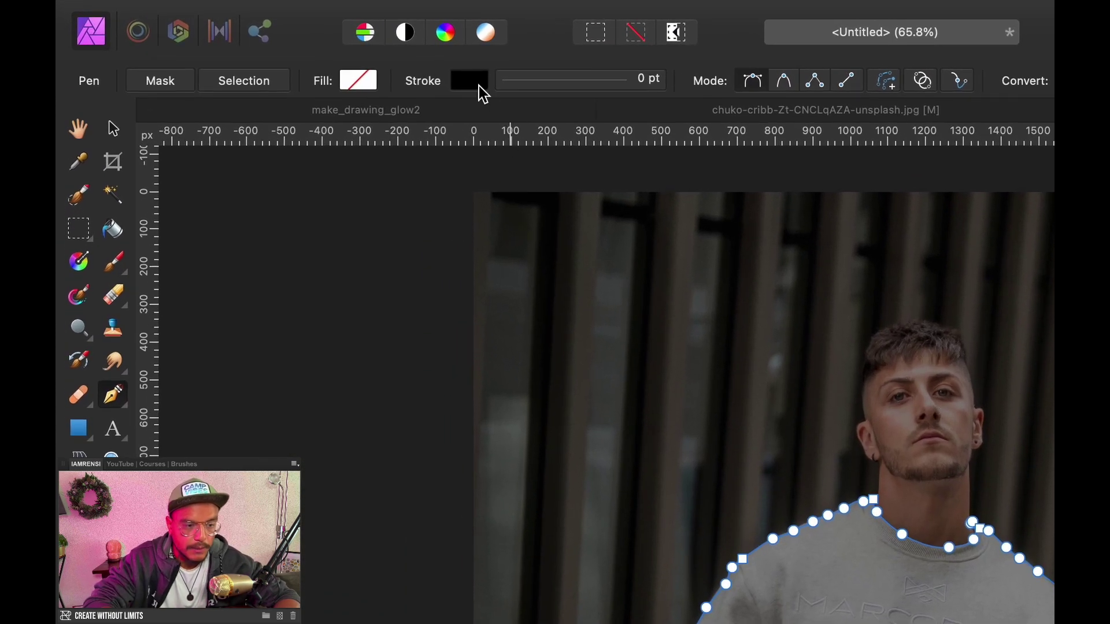
pyautogui.click(478, 84)
pyautogui.moveTo(523, 226); pyautogui.dragTo(755, 226)
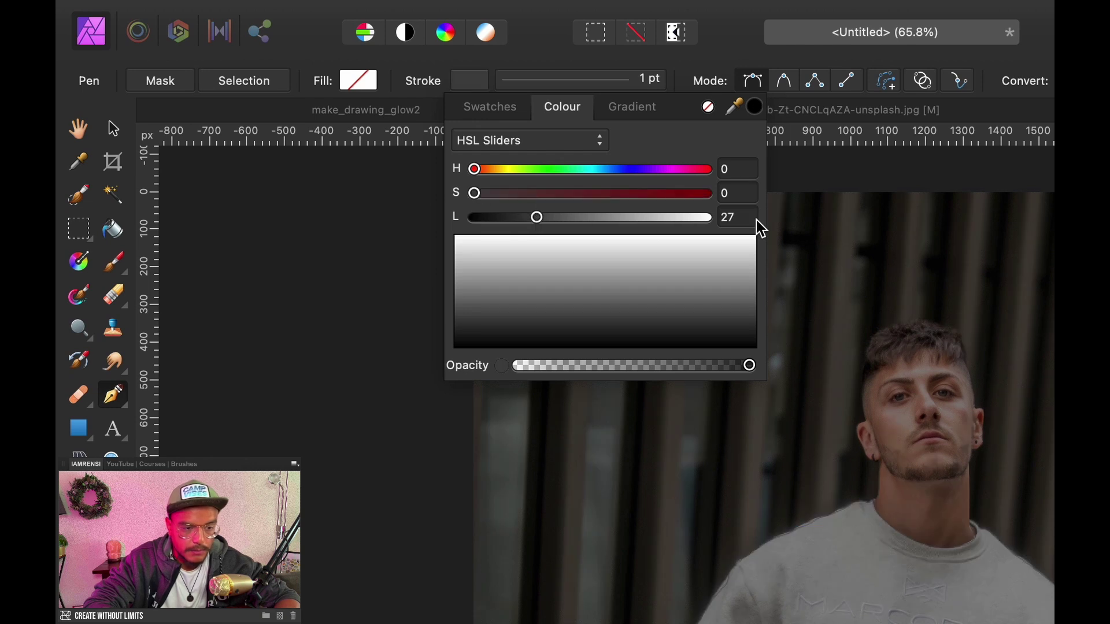
# Set the outline's stroke width to 7.5 pt and deselect the curve
pyautogui.click(580, 87)
pyautogui.click(581, 86)
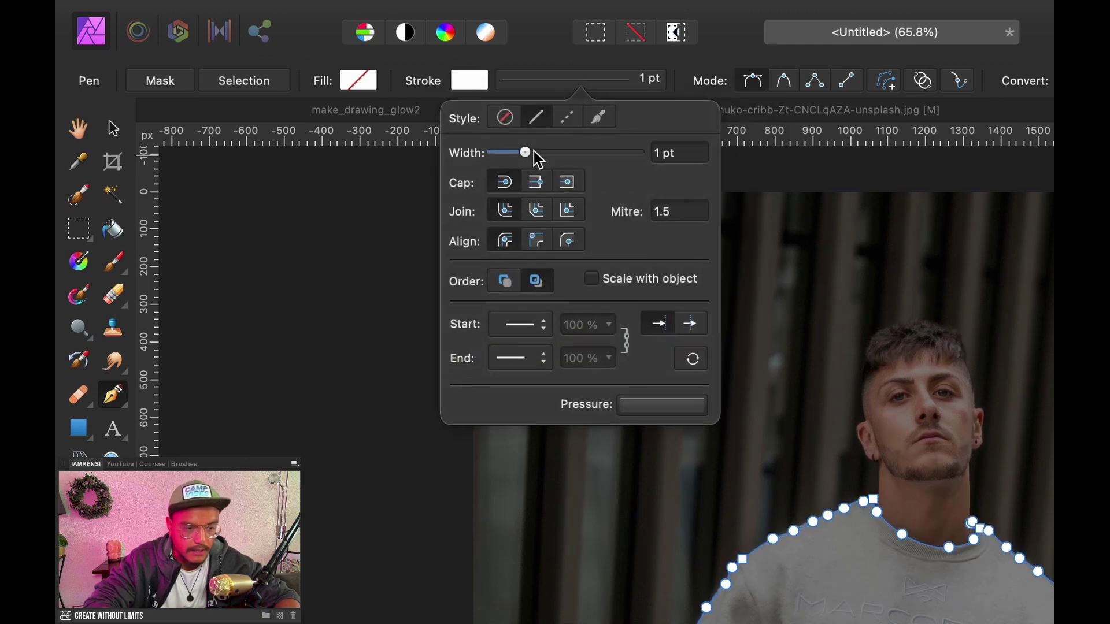
pyautogui.moveTo(526, 153); pyautogui.dragTo(547, 153)
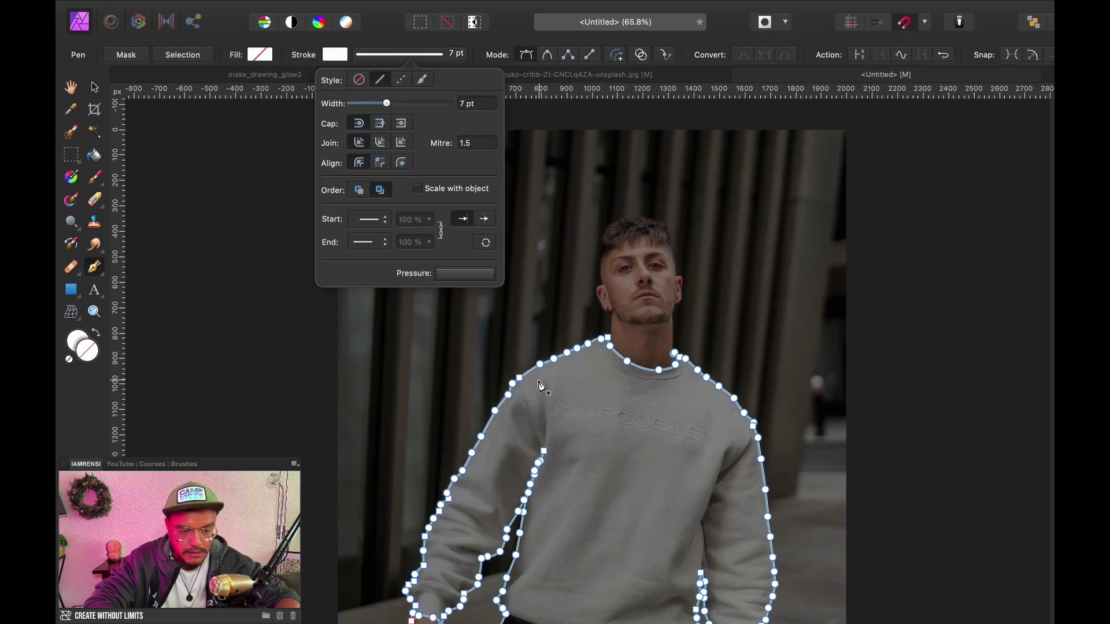
pyautogui.scroll(5, 770, 564)
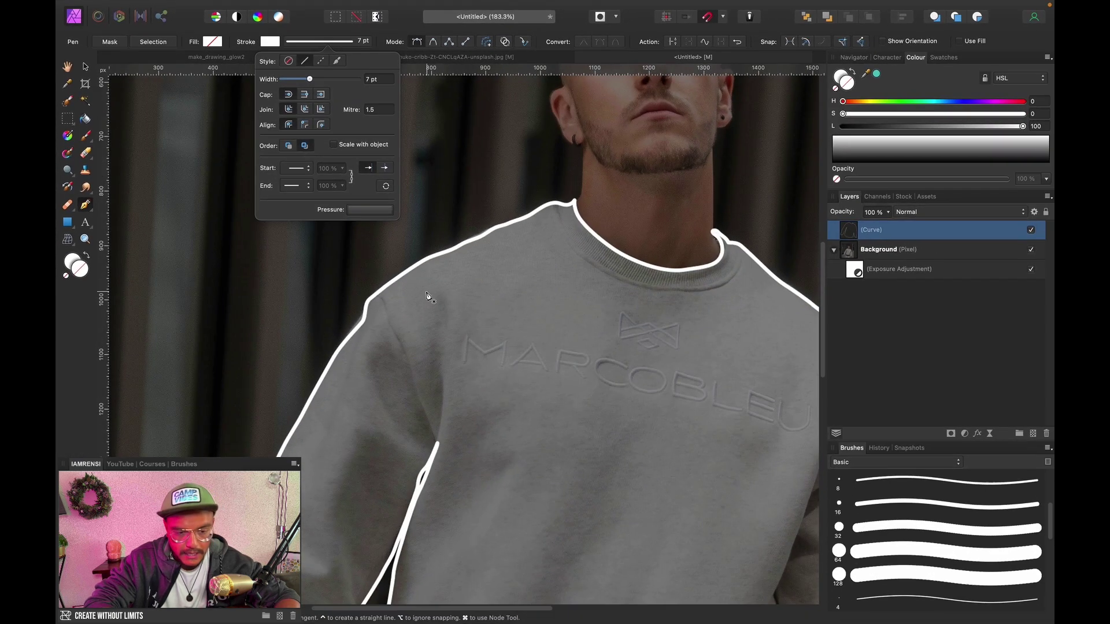
pyautogui.moveTo(311, 82)
pyautogui.mouseDown()
pyautogui.moveTo(328, 84)
pyautogui.moveTo(311, 83)
pyautogui.mouseUp()
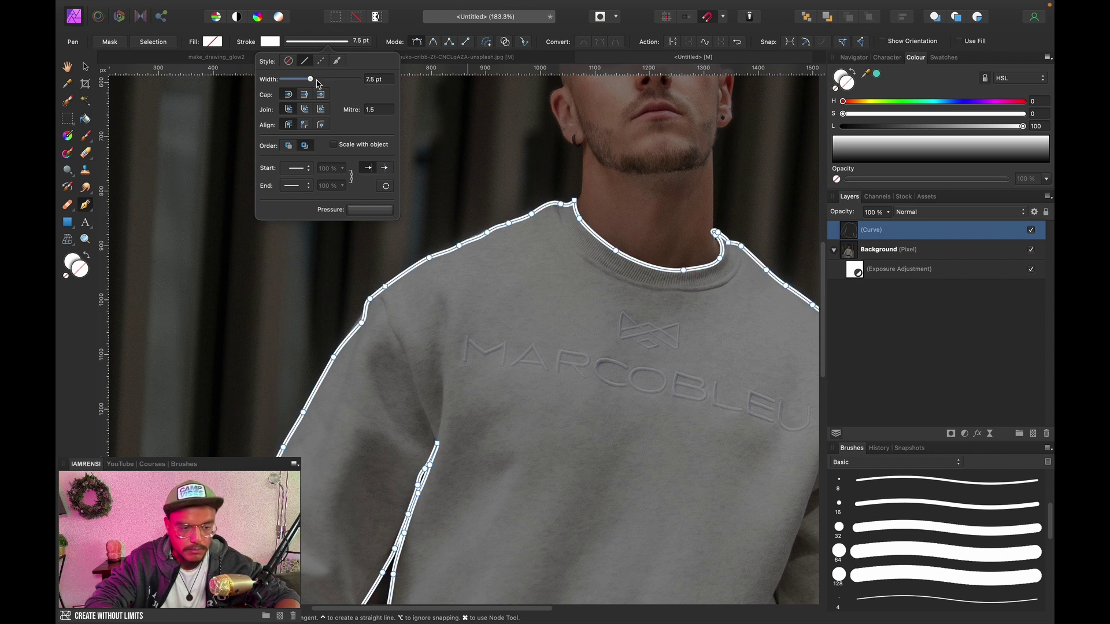
pyautogui.click(894, 295)
pyautogui.press('super+0')
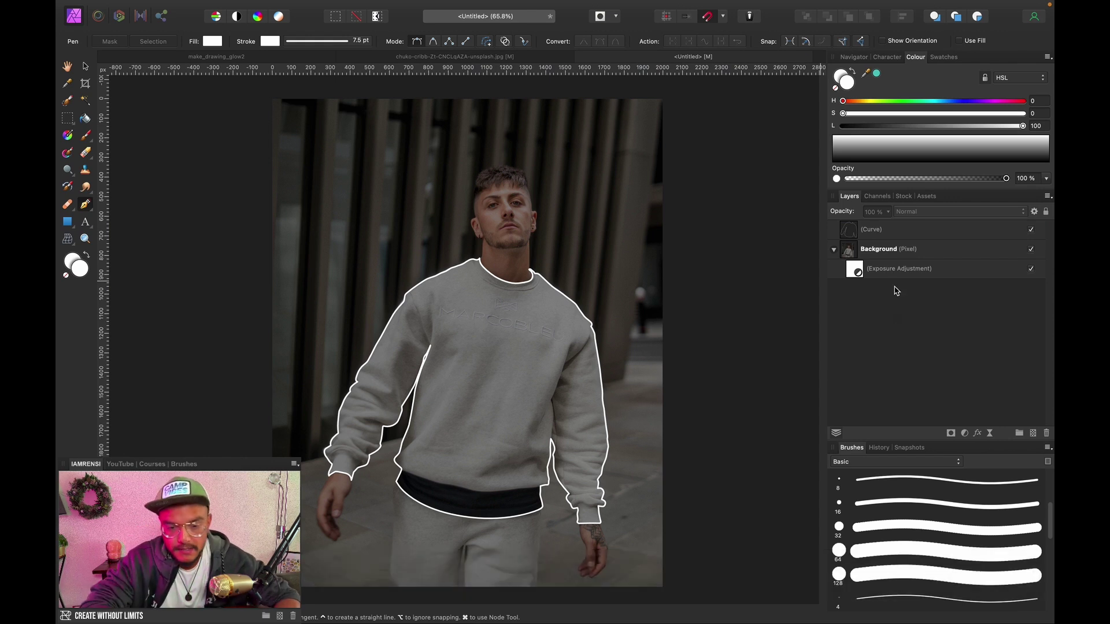
# Duplicate the outline curve and rename the upper copy "base glow"
pyautogui.click(912, 233)
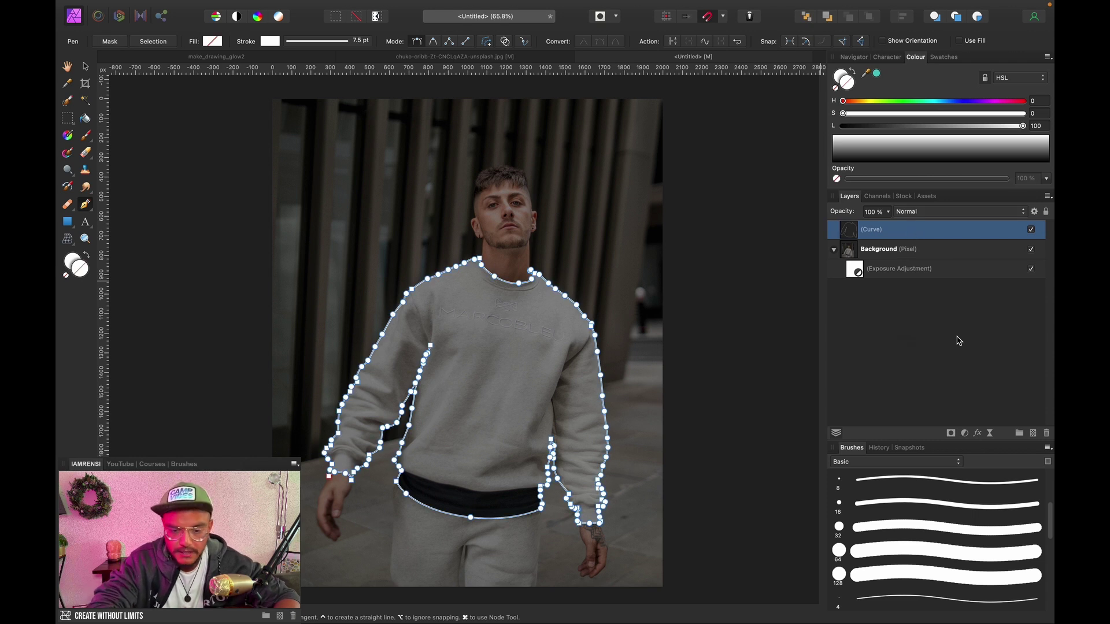
pyautogui.press('super+j')
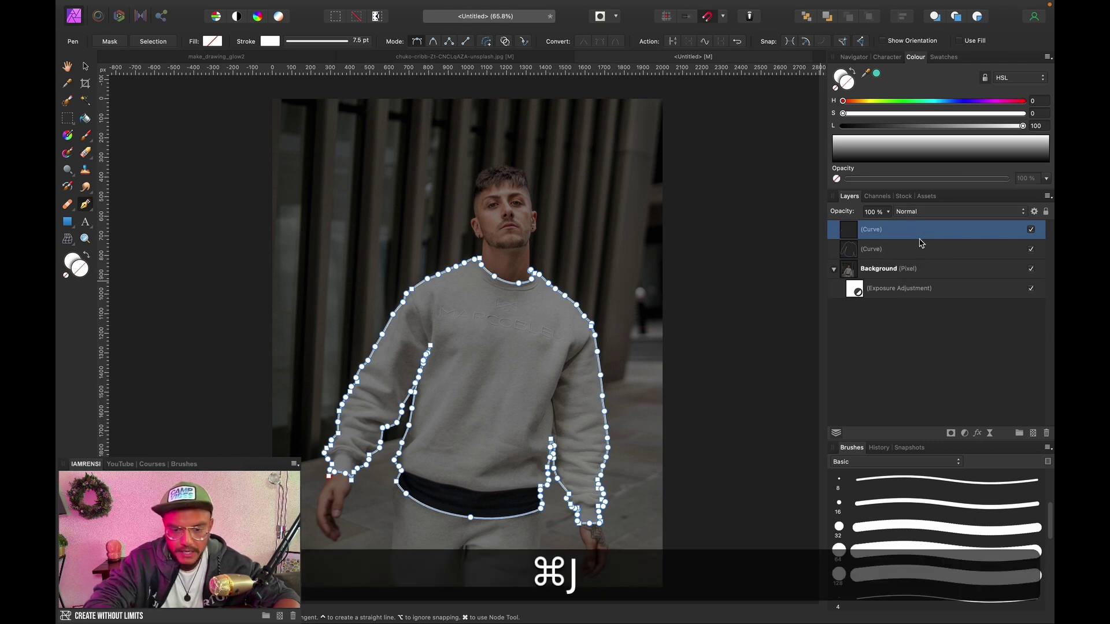
pyautogui.click(917, 250)
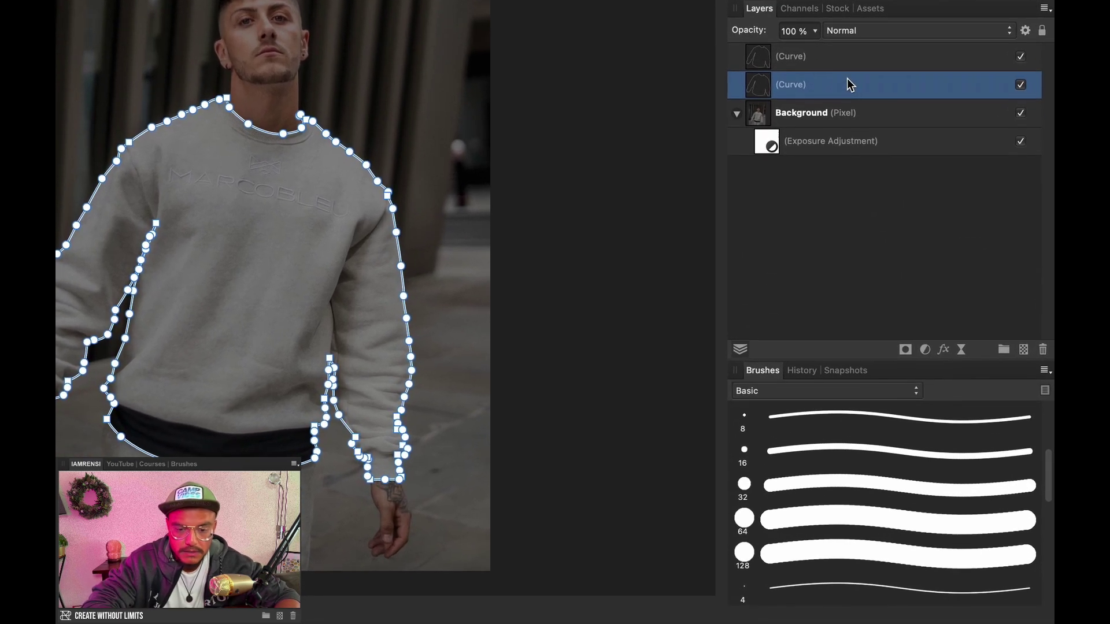
pyautogui.doubleClick(878, 234)
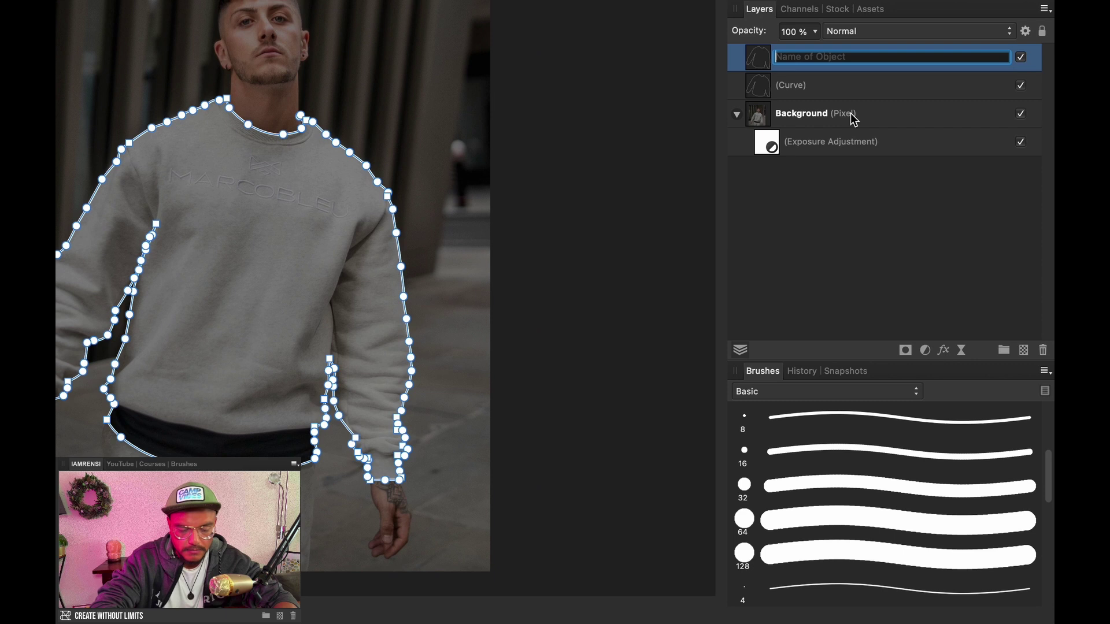
pyautogui.write('base glow')
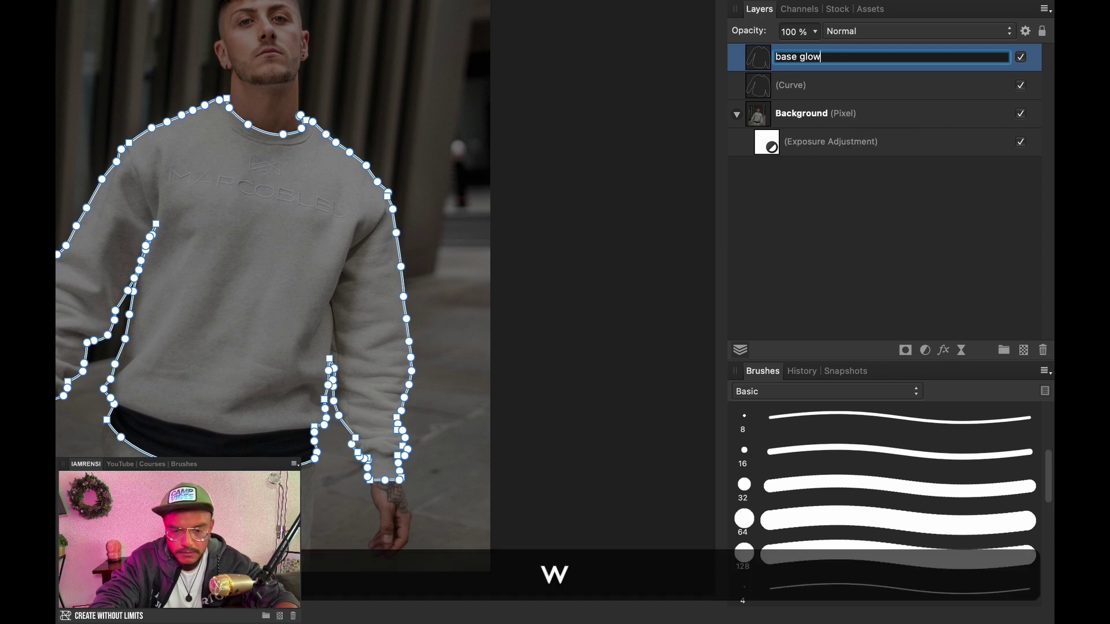
pyautogui.press('Return')
# Rasterise the unnamed curve layer beneath "base glow"
pyautogui.rightClick(847, 87)
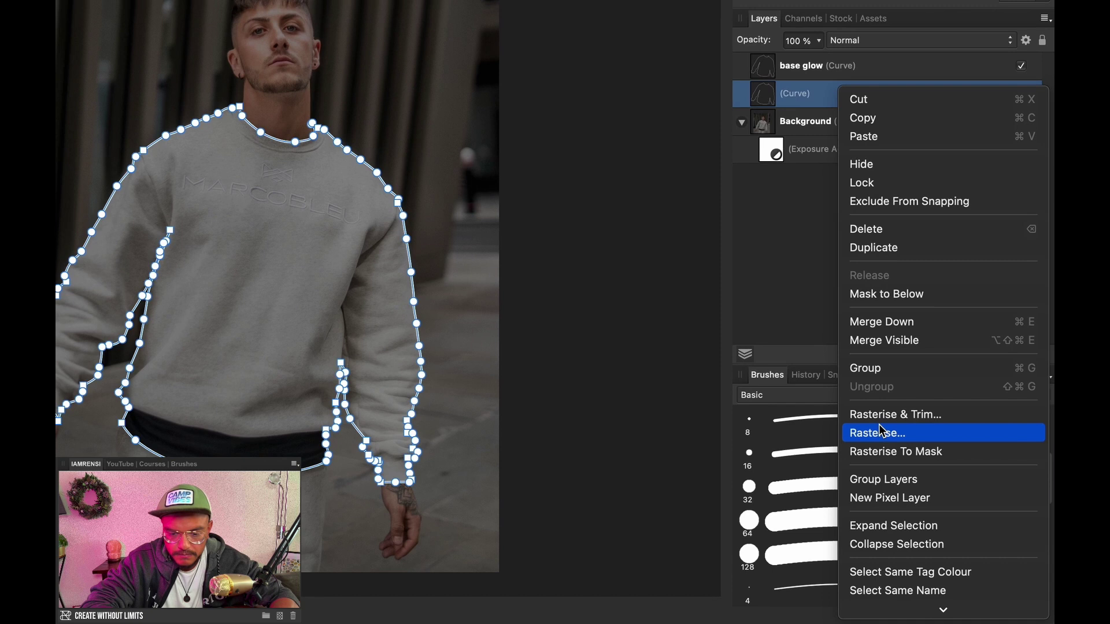
pyautogui.click(883, 433)
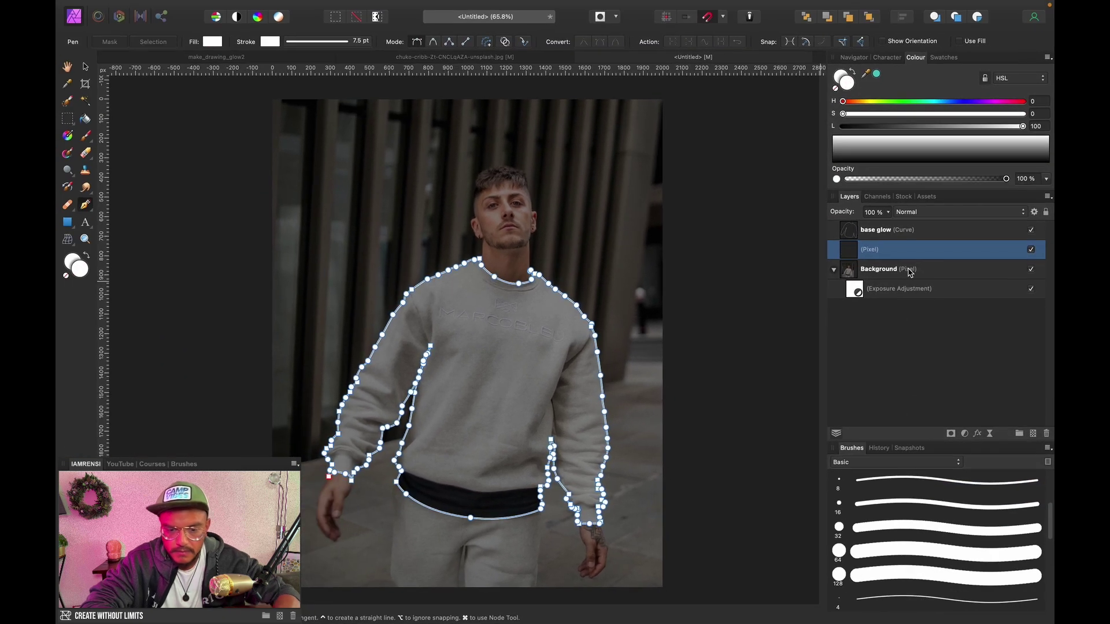
pyautogui.press('v')
pyautogui.moveTo(485, 378); pyautogui.dragTo(485, 267)
pyautogui.press('super+z')
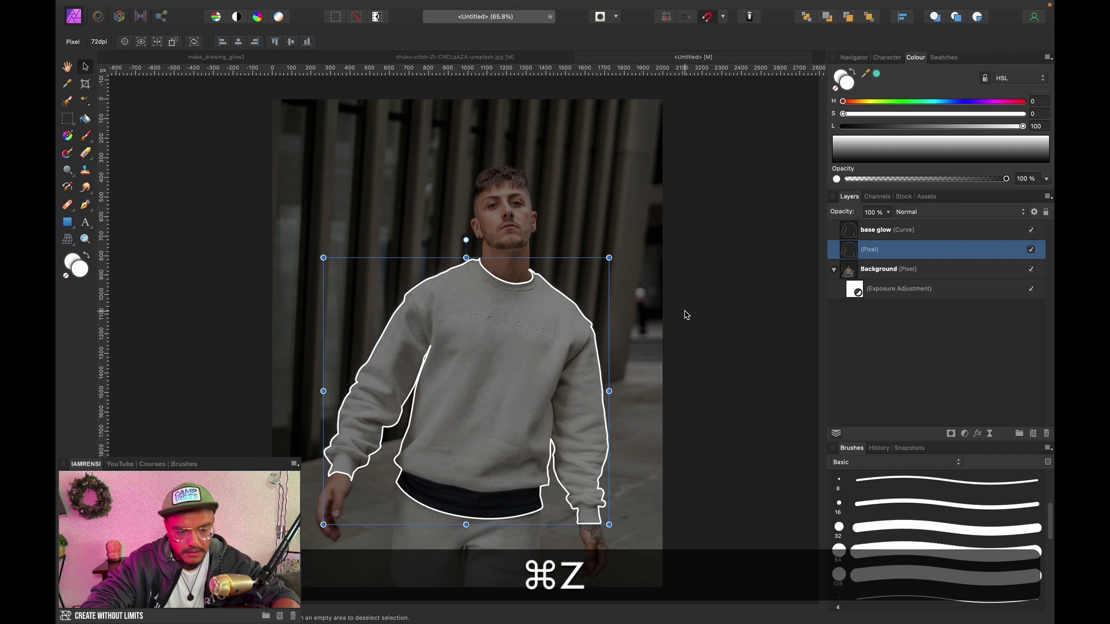
pyautogui.click(978, 434)
pyautogui.press('Escape')
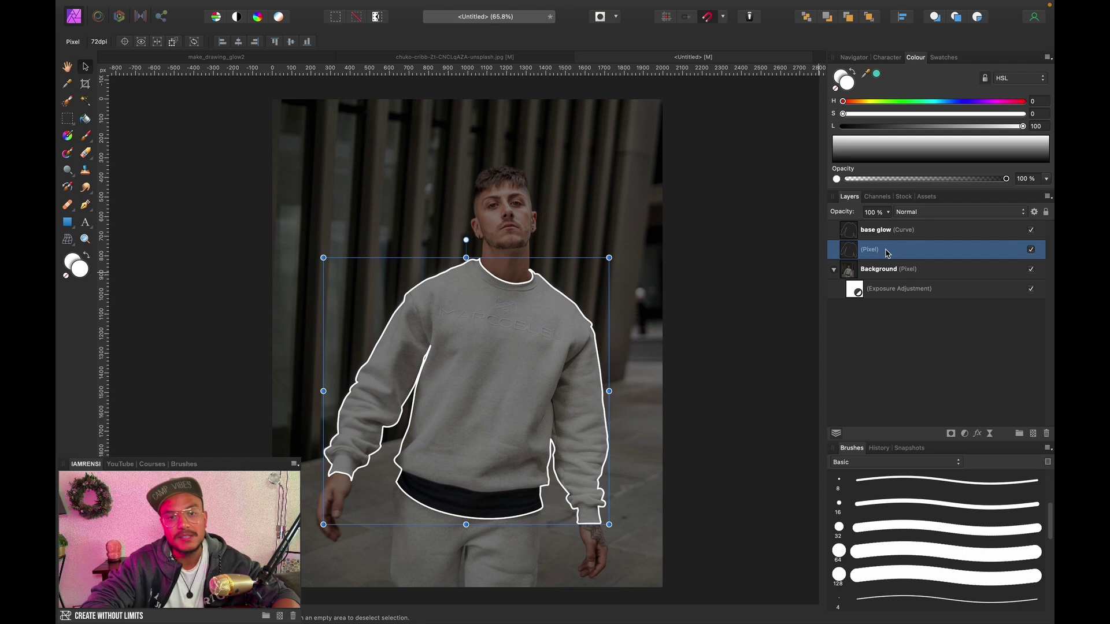
# Add a Colour Overlay effect to the rasterised outline layer and move that layer above "base glow"
pyautogui.click(979, 434)
pyautogui.click(717, 363)
pyautogui.click(753, 365)
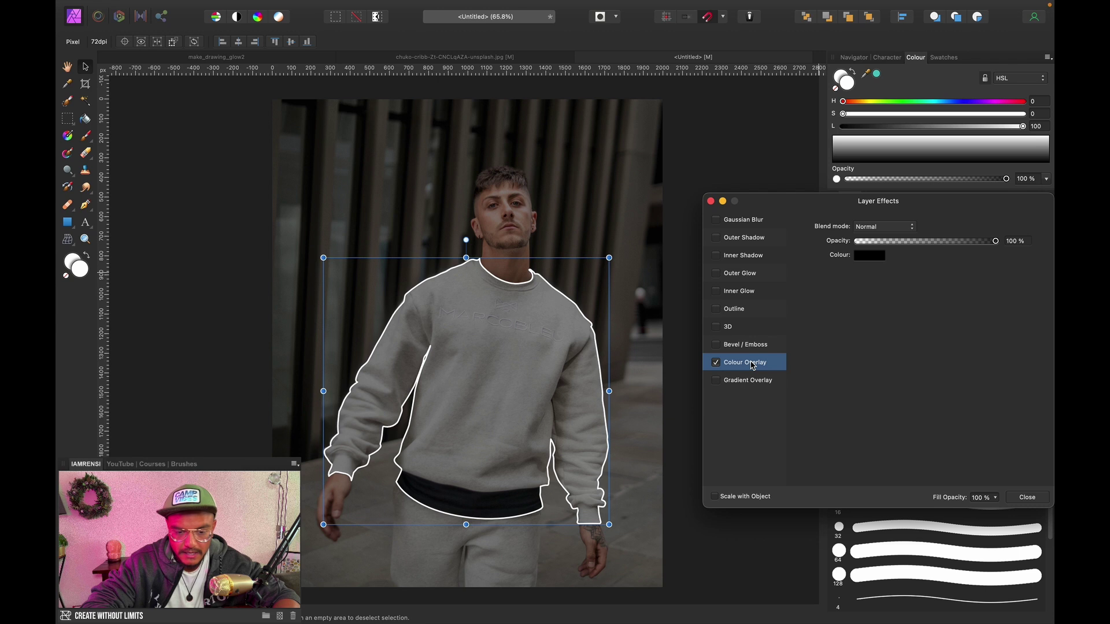
pyautogui.click(879, 259)
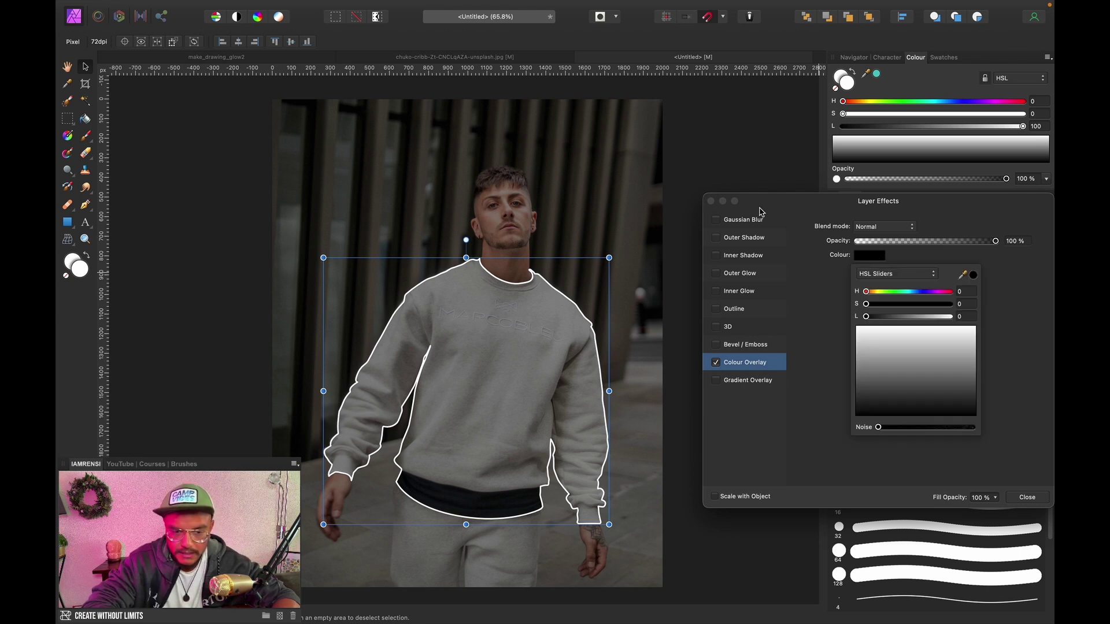
pyautogui.click(723, 211)
pyautogui.click(711, 201)
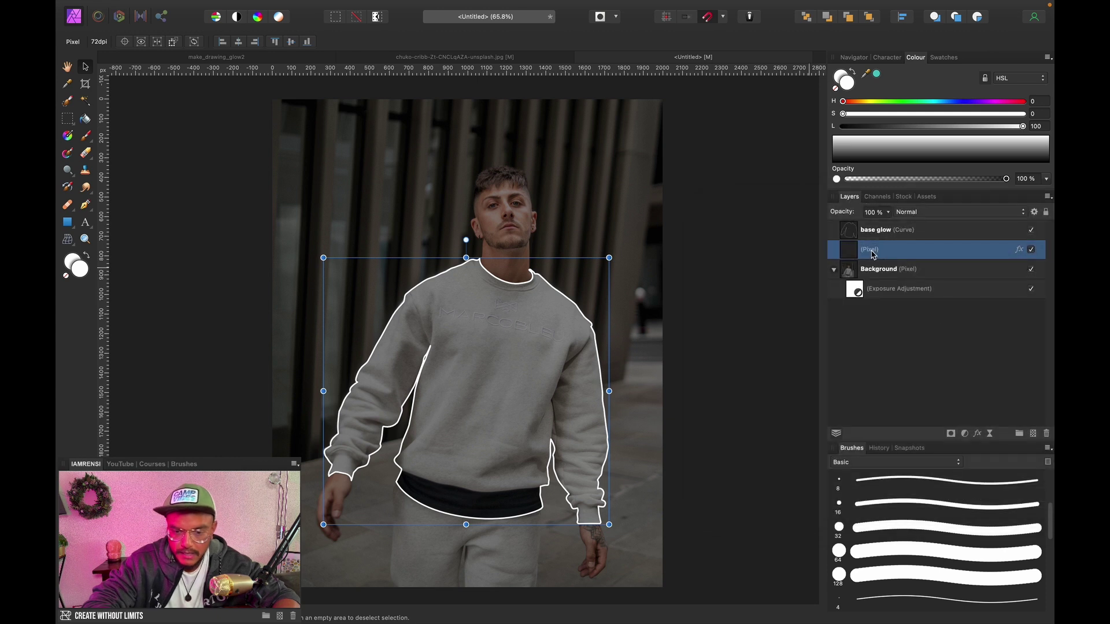
pyautogui.moveTo(855, 242); pyautogui.dragTo(859, 227)
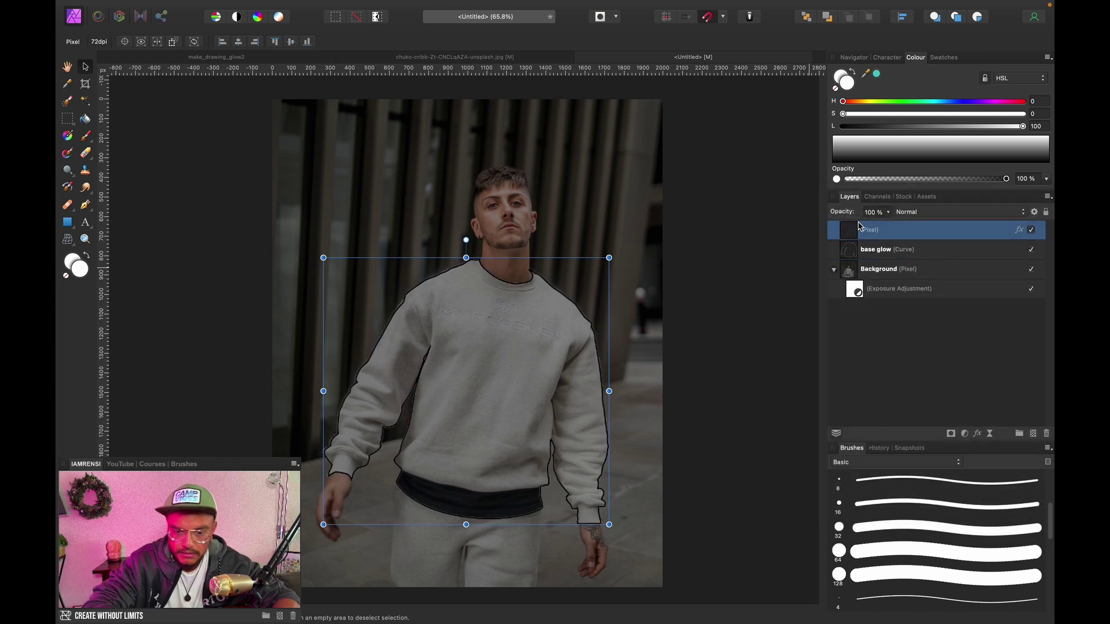
# Set the outline layer's Colour Overlay to a bright cyan with saturation 100 and lightness 61
pyautogui.click(1020, 230)
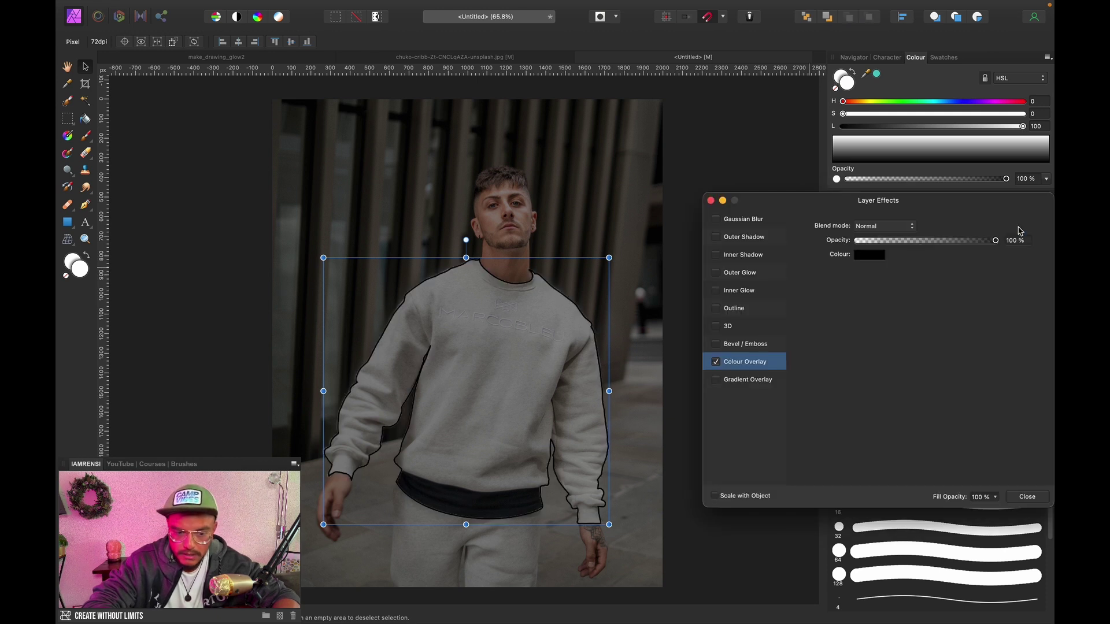
pyautogui.click(876, 256)
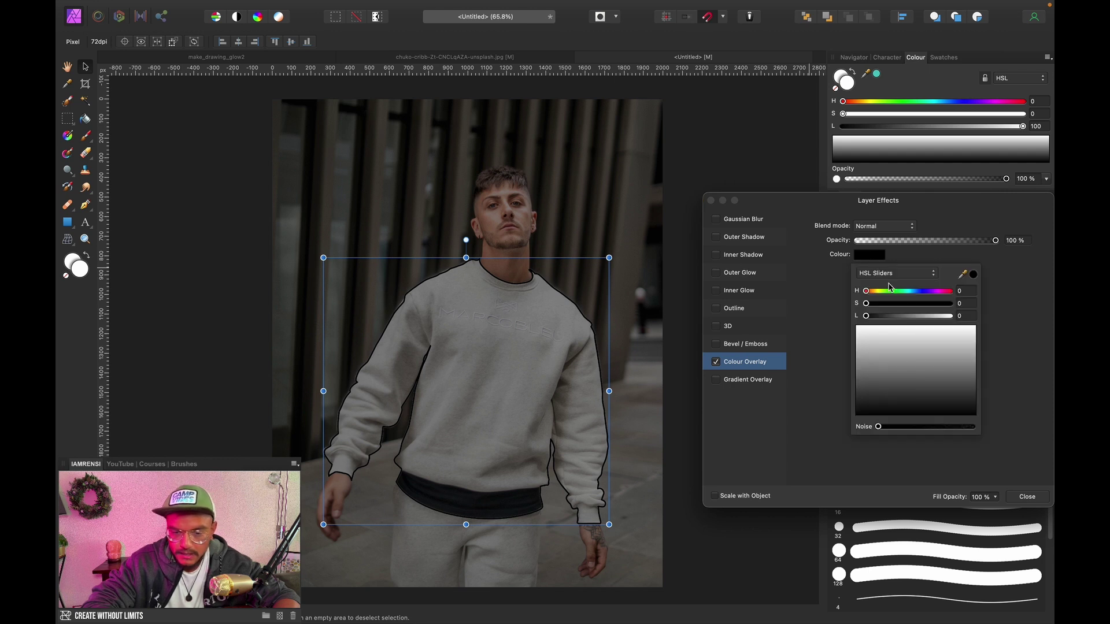
pyautogui.click(913, 291)
pyautogui.click(950, 303)
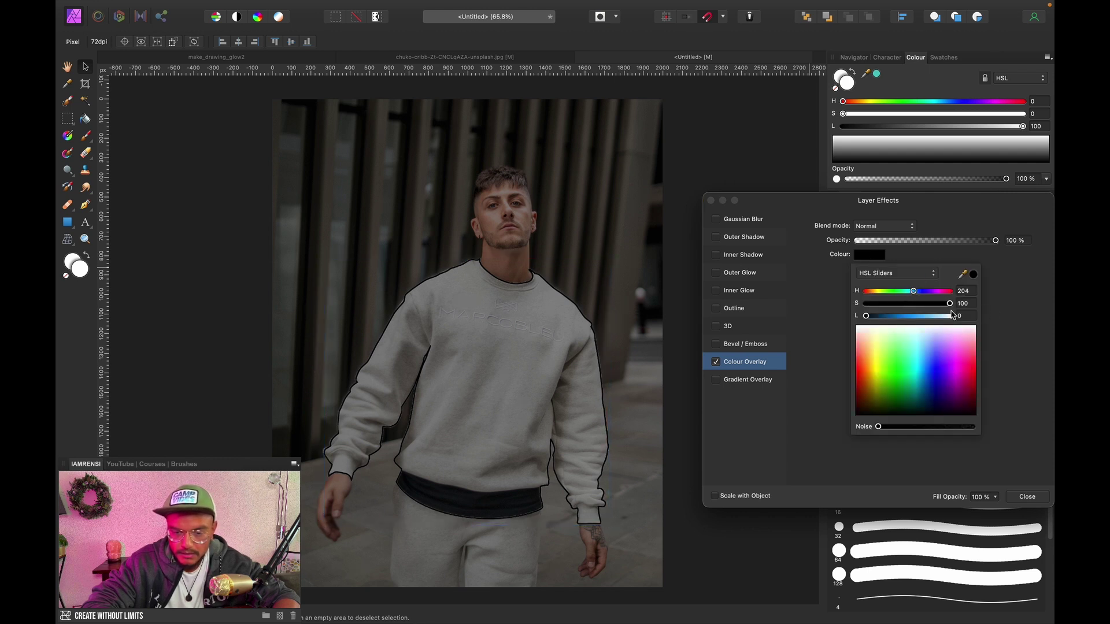
pyautogui.click(913, 317)
pyautogui.moveTo(913, 316); pyautogui.dragTo(919, 316)
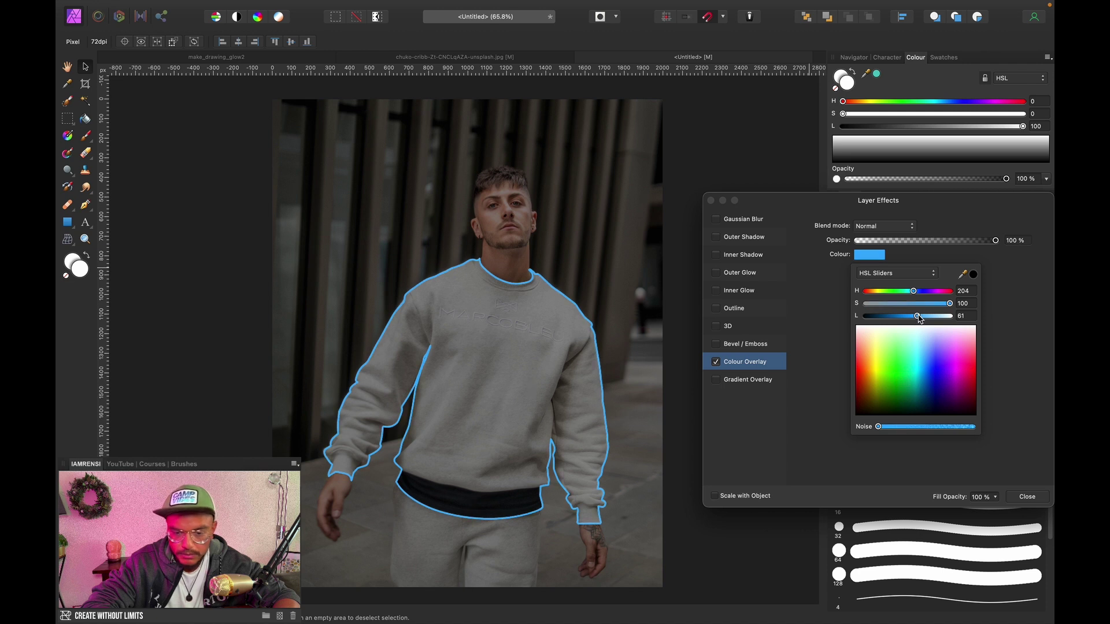
pyautogui.click(908, 291)
pyautogui.click(827, 303)
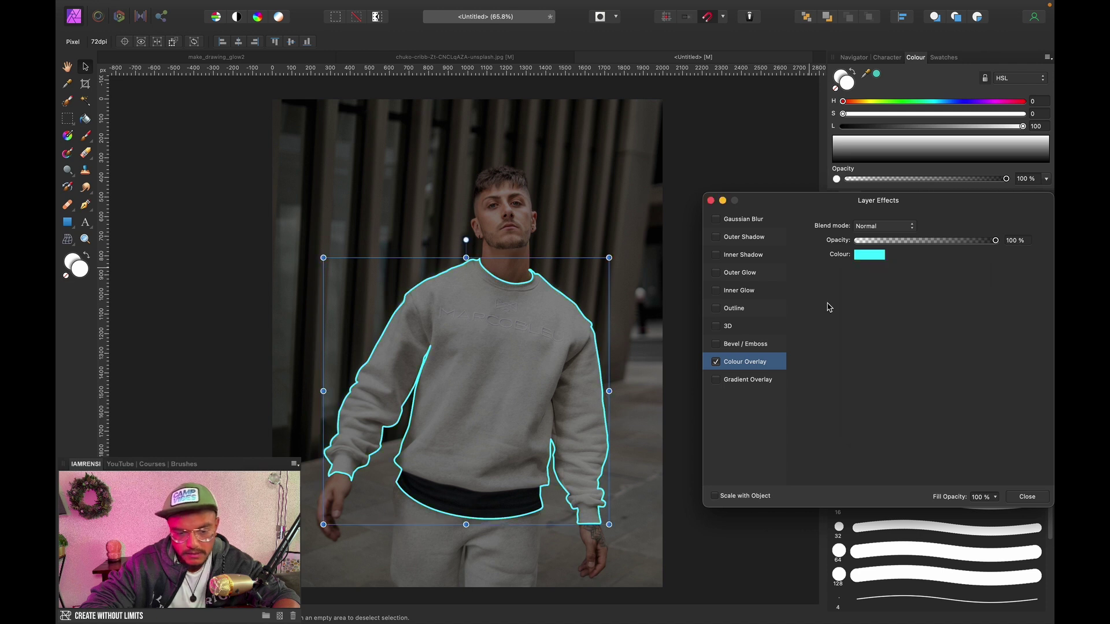
# Add a Gaussian Blur effect with a 16.5 px radius to the cyan outline layer
pyautogui.click(717, 220)
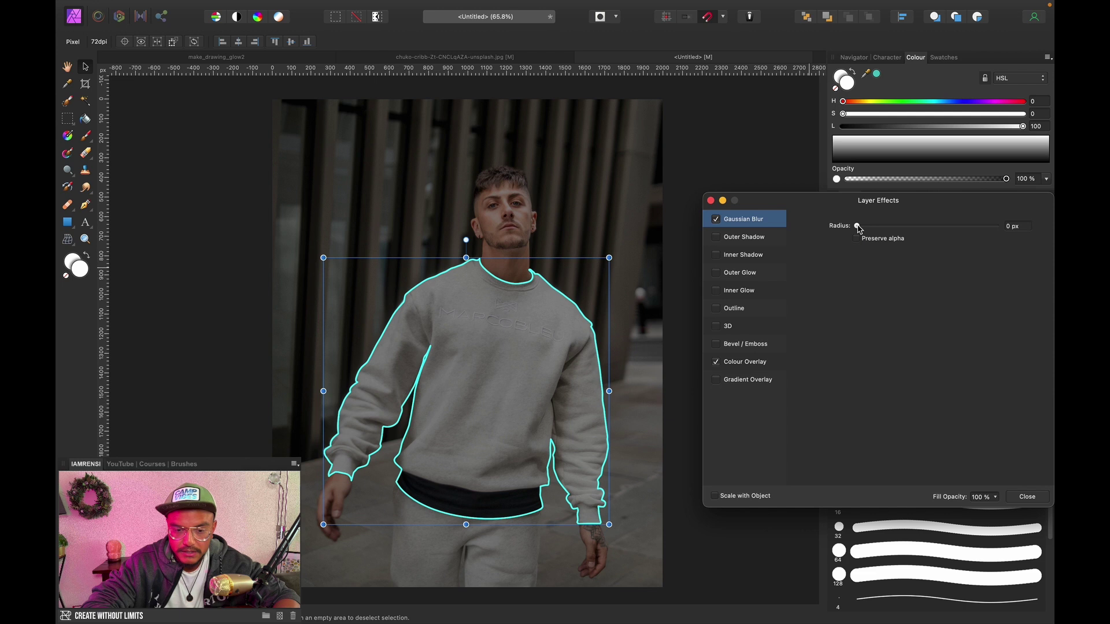
pyautogui.moveTo(858, 228); pyautogui.dragTo(929, 227)
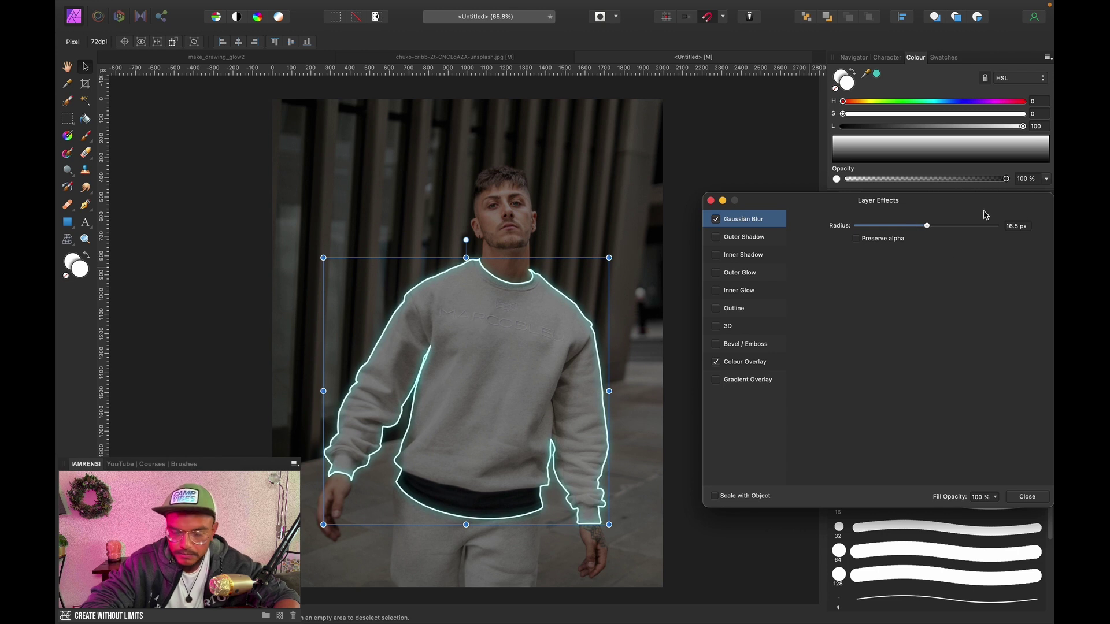
pyautogui.click(710, 201)
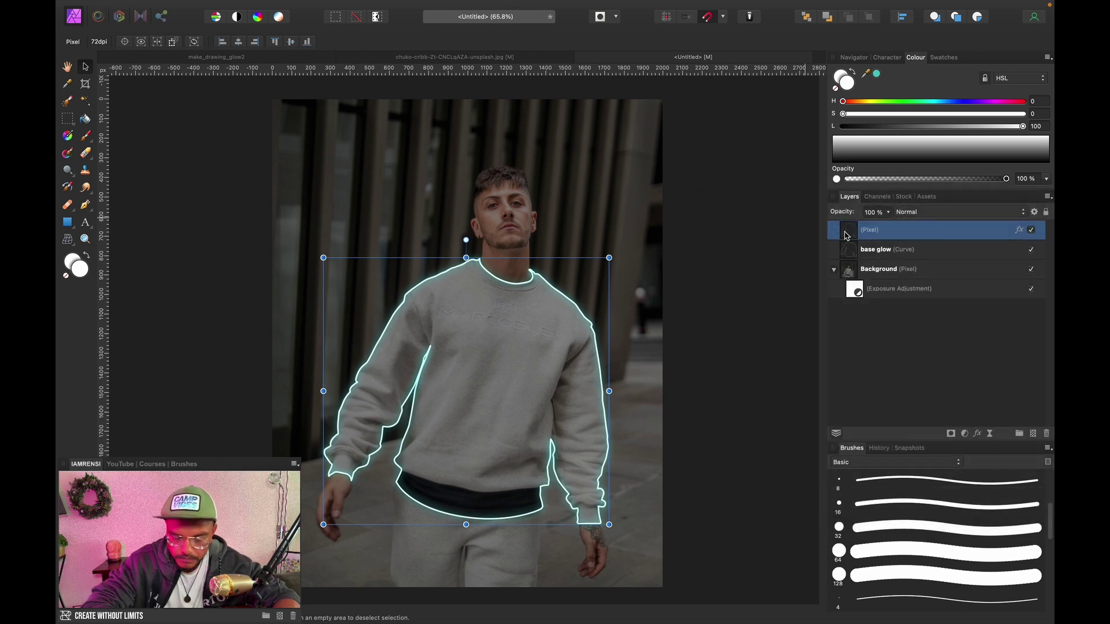
# Move the blurred cyan layer beneath "base glow" and toggle its visibility to compare the glow
pyautogui.moveTo(846, 235); pyautogui.dragTo(846, 261)
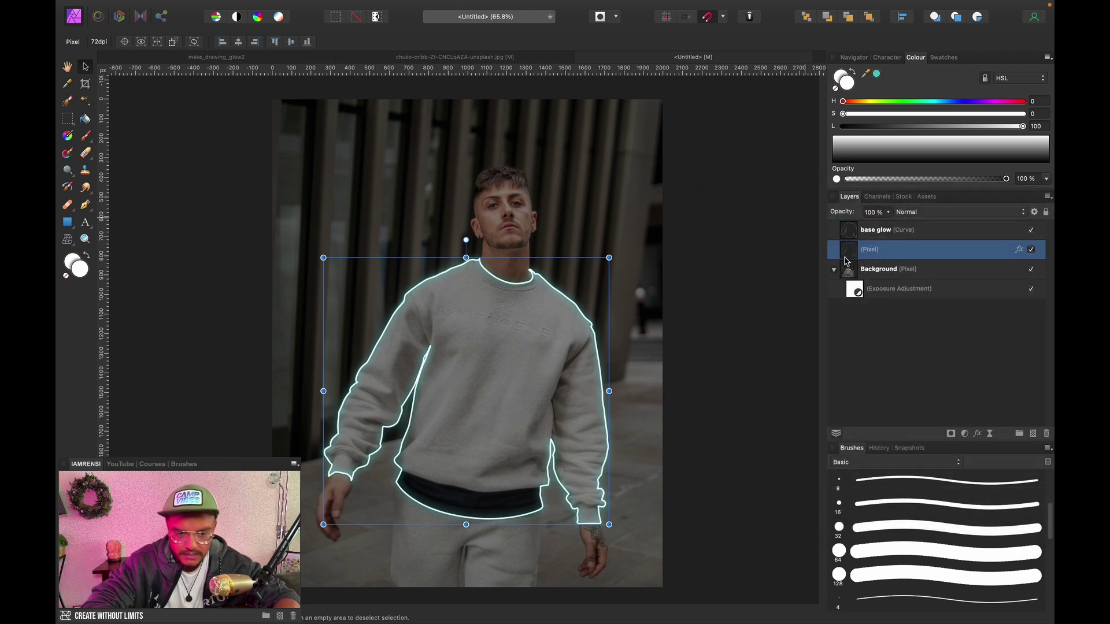
pyautogui.click(1032, 250)
pyautogui.click(1031, 251)
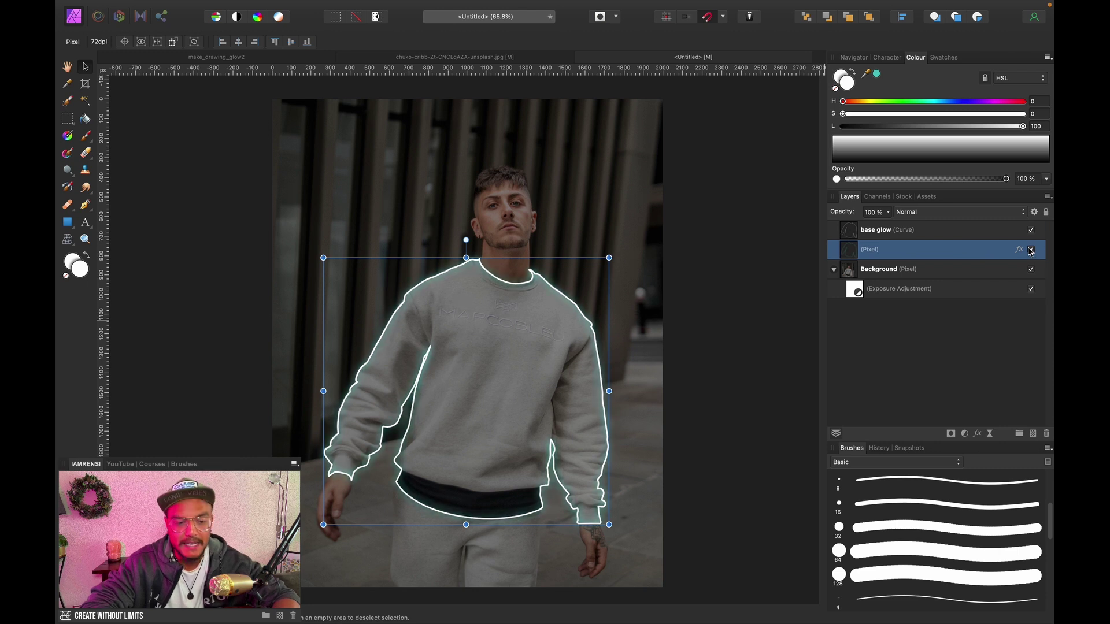
pyautogui.click(1031, 250)
pyautogui.click(1031, 250)
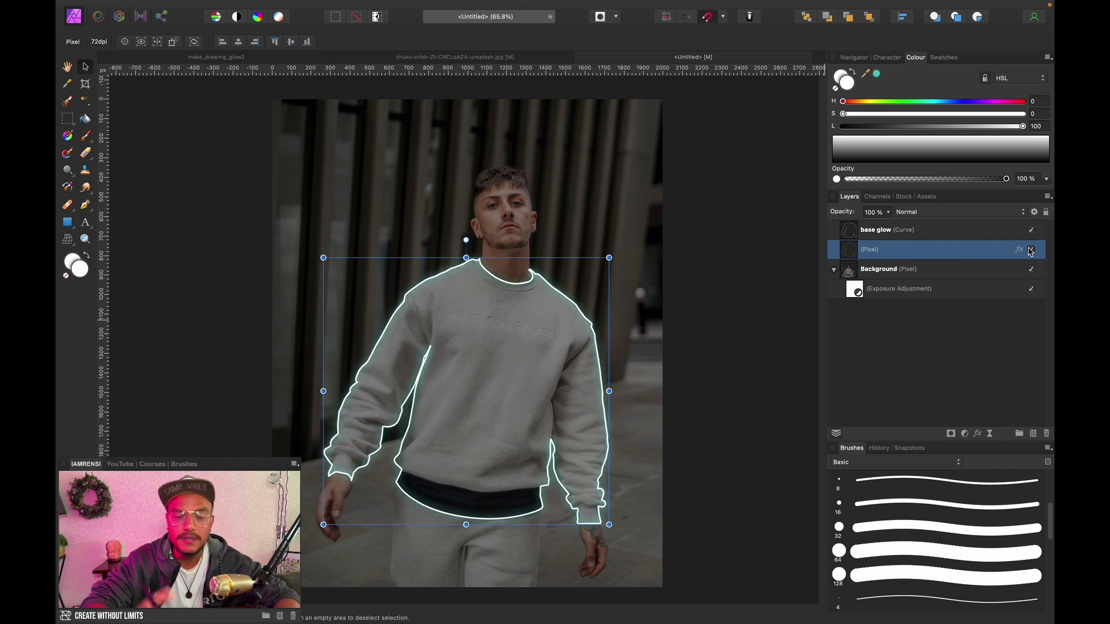
# Duplicate the cyan glow layer and set the lower copy's Gaussian Blur radius to 39.9 px
pyautogui.press('super+j')
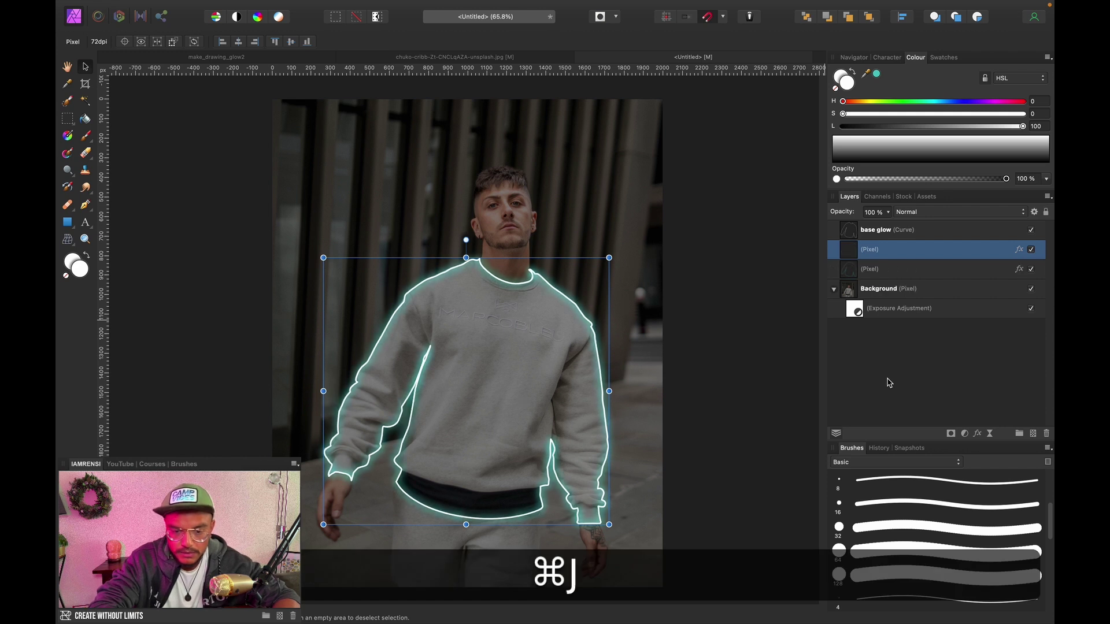
pyautogui.click(1020, 269)
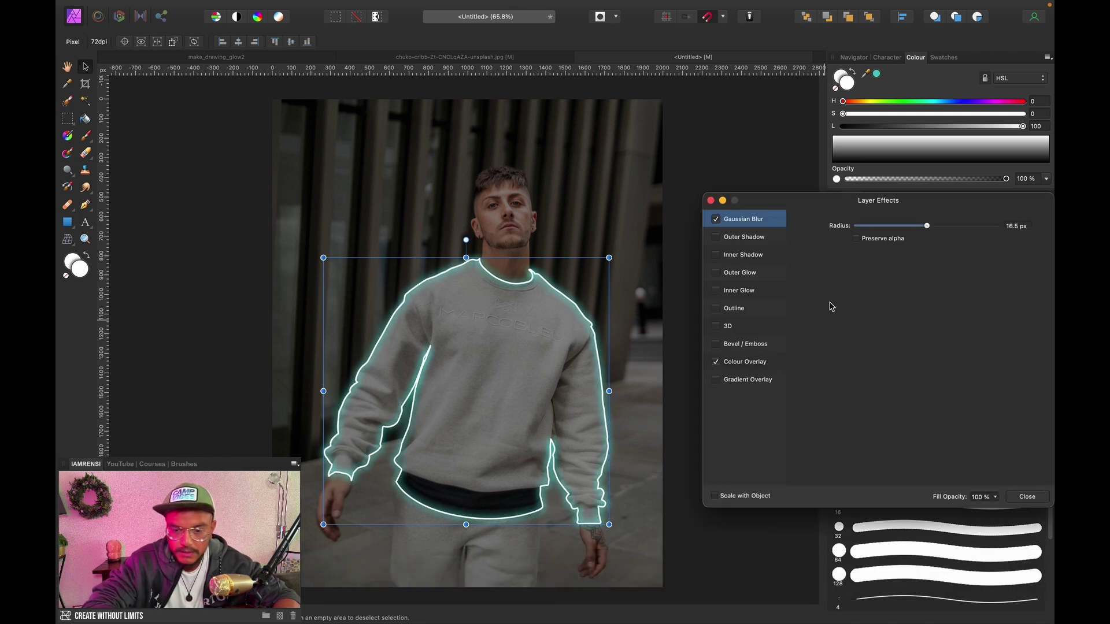
pyautogui.moveTo(927, 225); pyautogui.dragTo(975, 227)
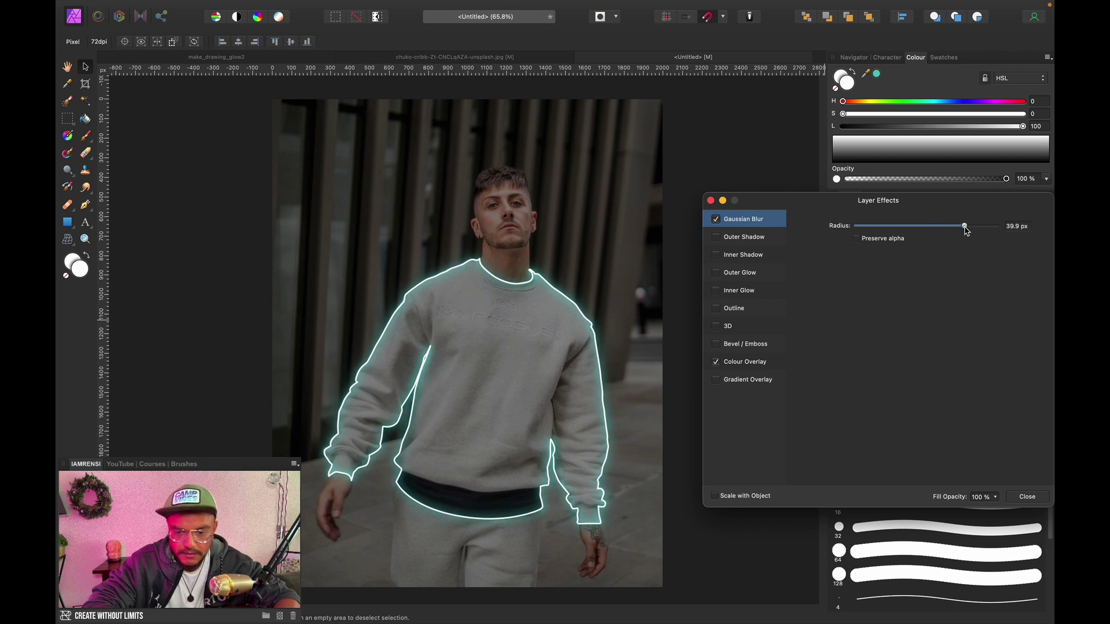
pyautogui.click(711, 201)
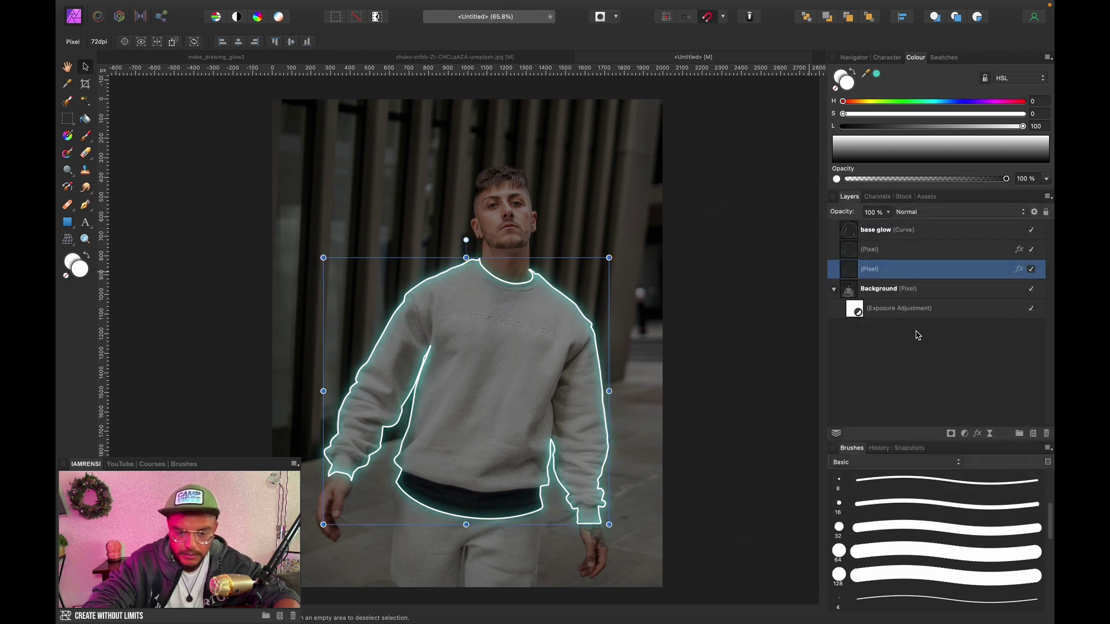
# Duplicate the 39.9 px glow layer and set the lowest copy's Gaussian Blur radius to 100 px
pyautogui.press('super+j')
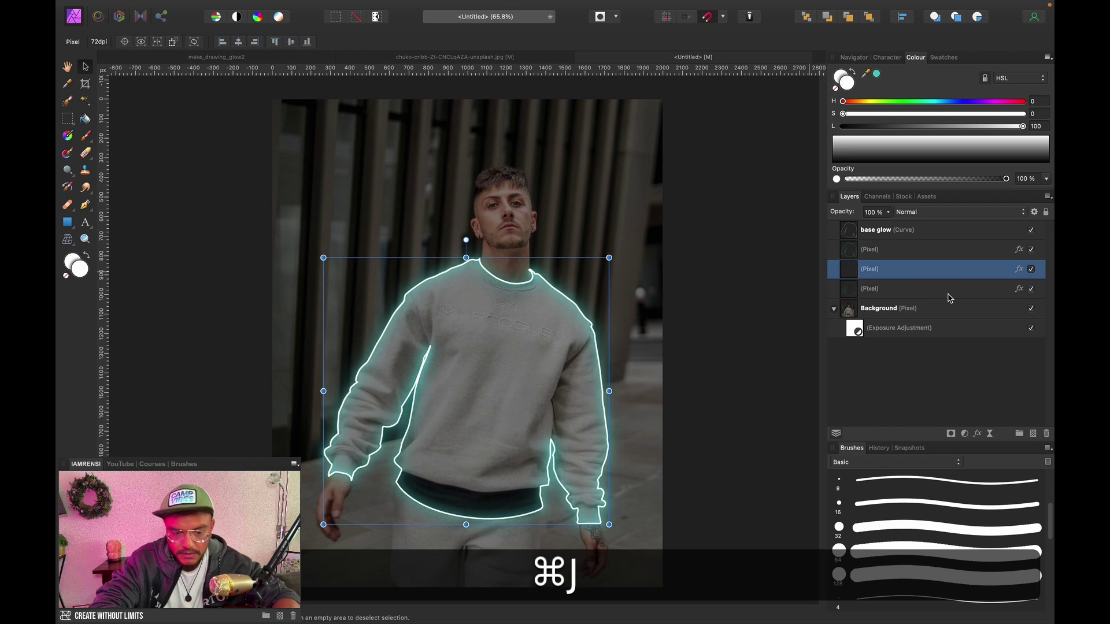
pyautogui.click(921, 290)
pyautogui.click(1021, 289)
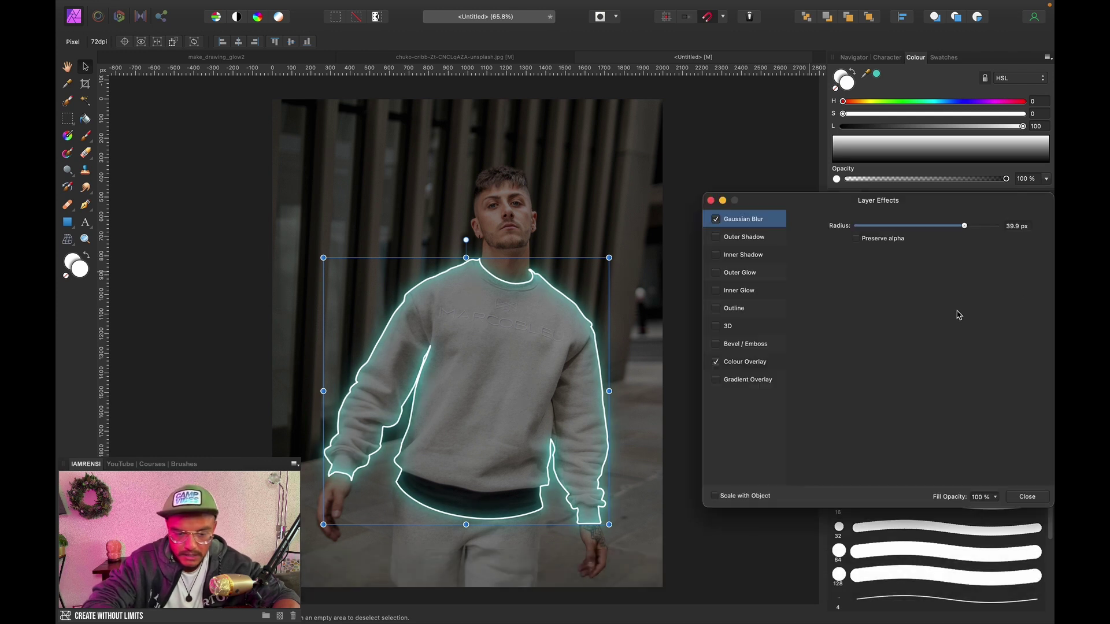
pyautogui.moveTo(965, 228); pyautogui.dragTo(995, 230)
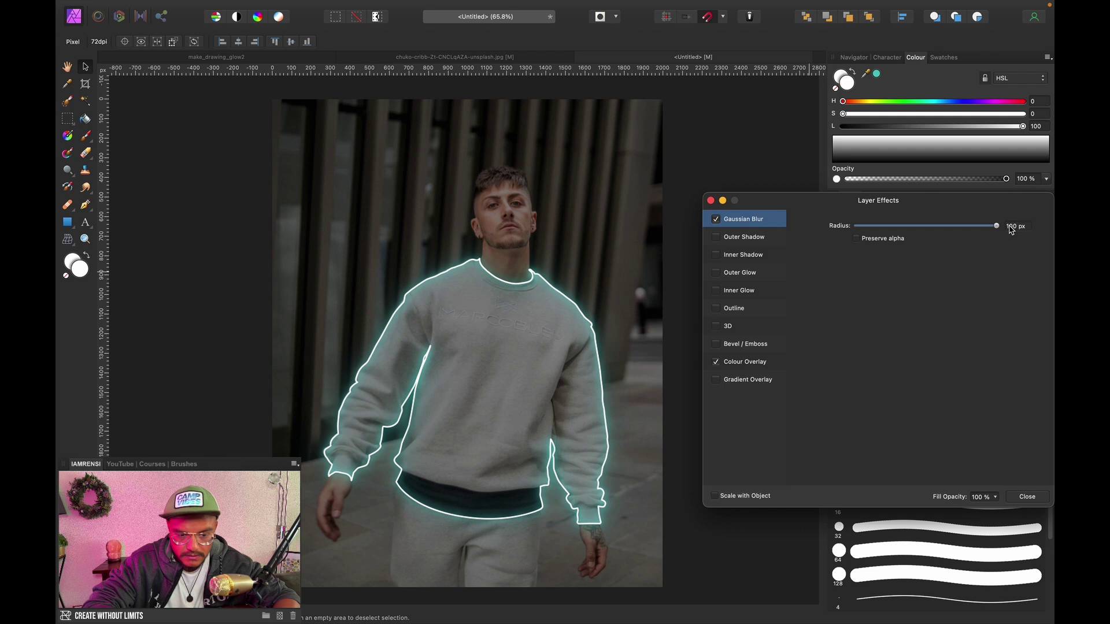
pyautogui.click(711, 201)
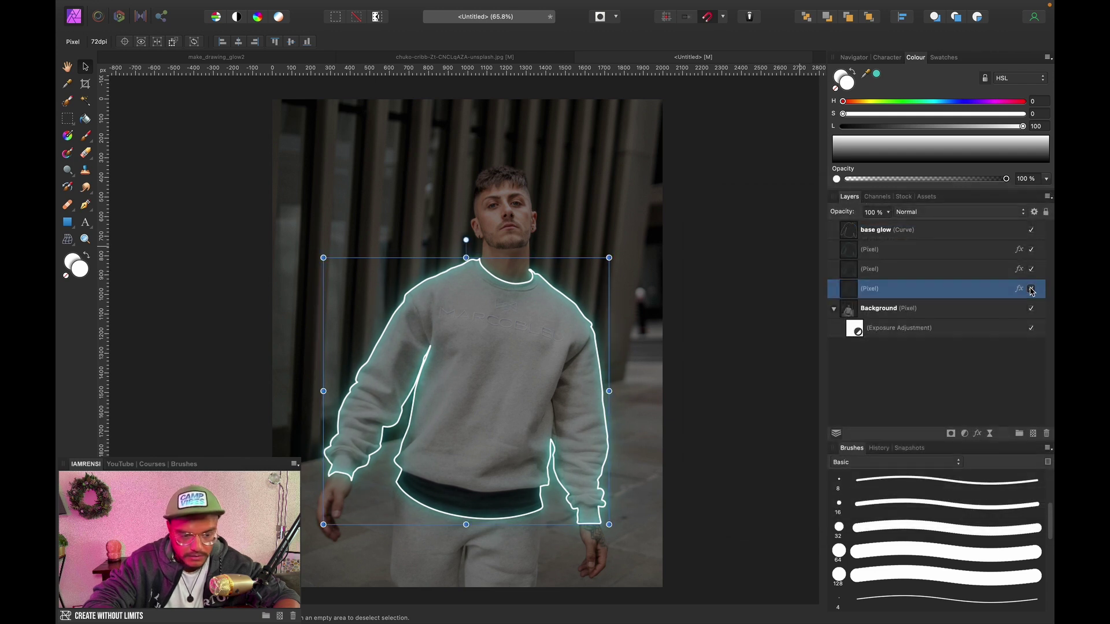
# Hide and show the three glow layers together to compare the effect, and clear the selection
pyautogui.keyDown('shift'); pyautogui.click(1033, 251); pyautogui.keyUp('shift')
pyautogui.click(1032, 250)
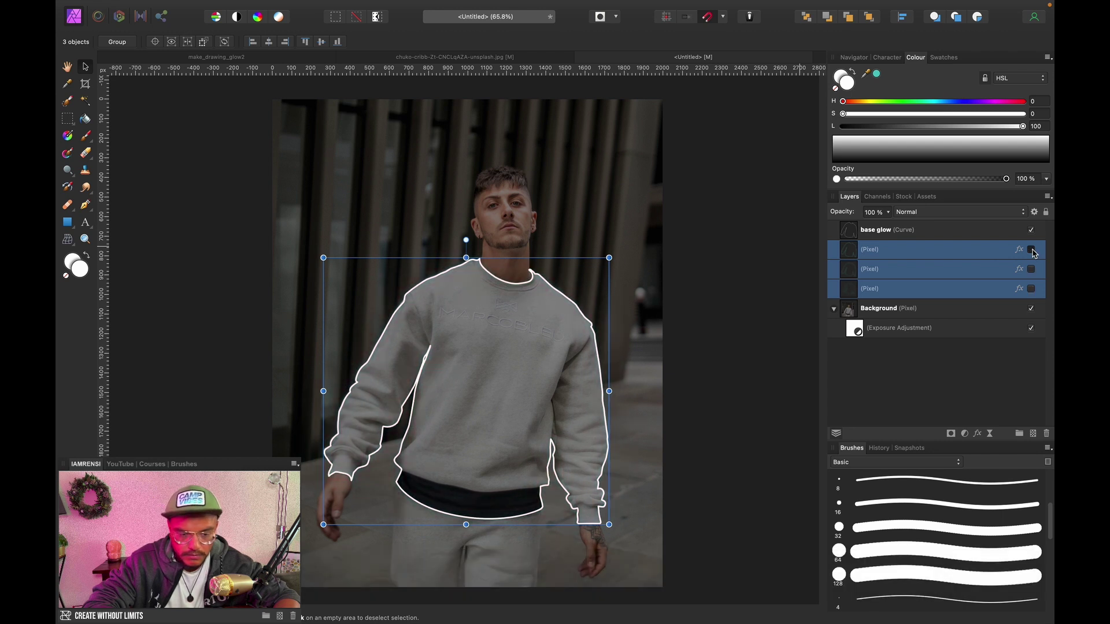
pyautogui.click(1033, 251)
pyautogui.click(917, 449)
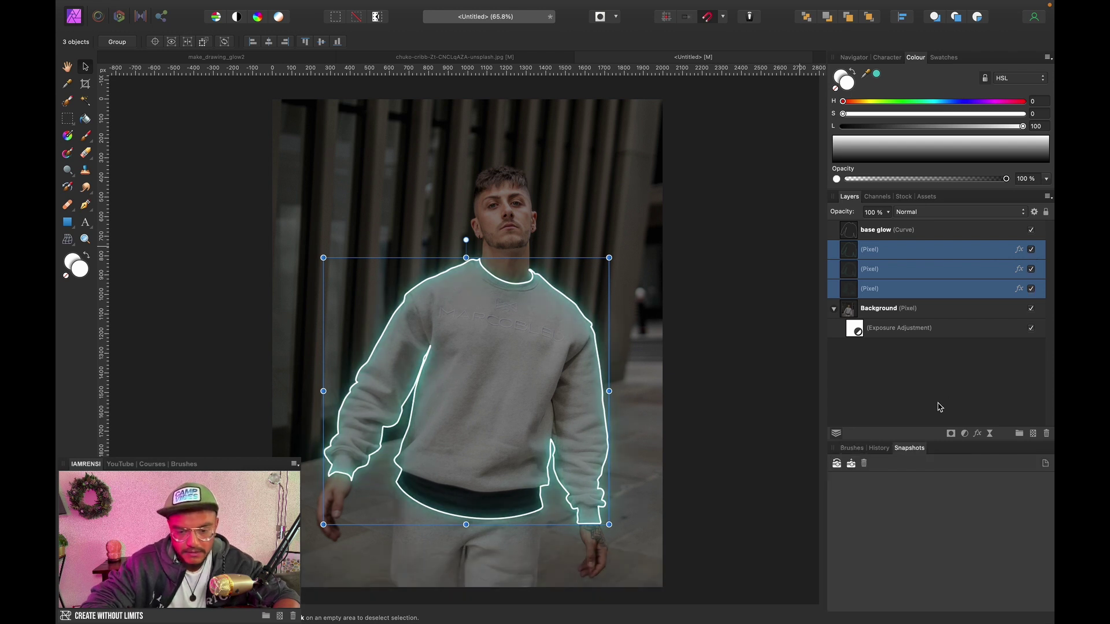
pyautogui.click(860, 450)
pyautogui.click(890, 397)
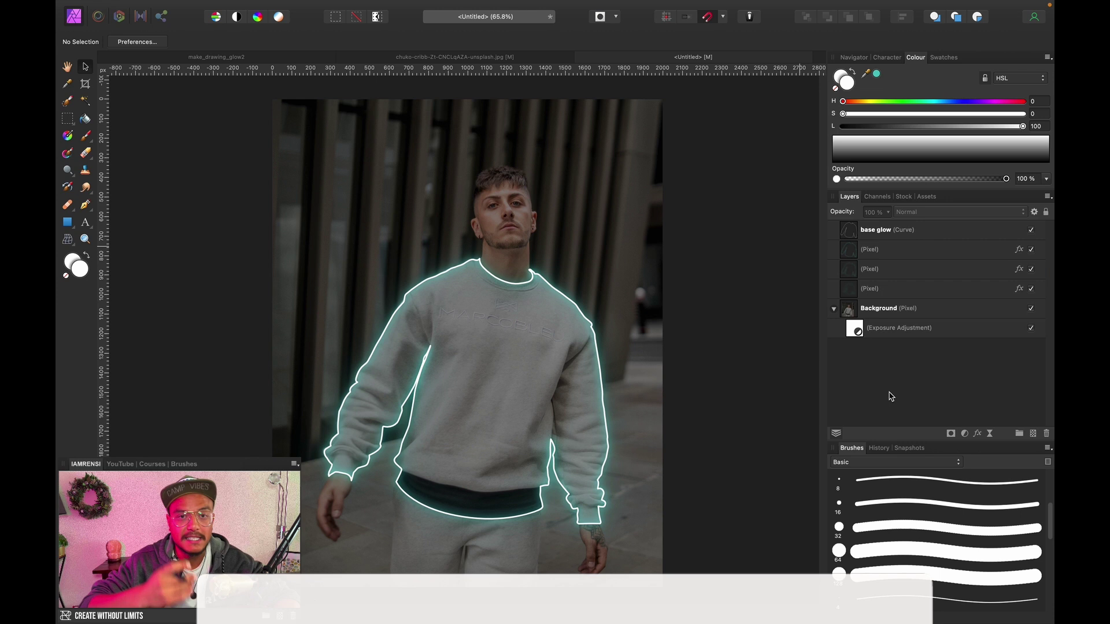
# Add a new pixel layer above "base glow" and activate the Paint Brush tool
pyautogui.click(931, 231)
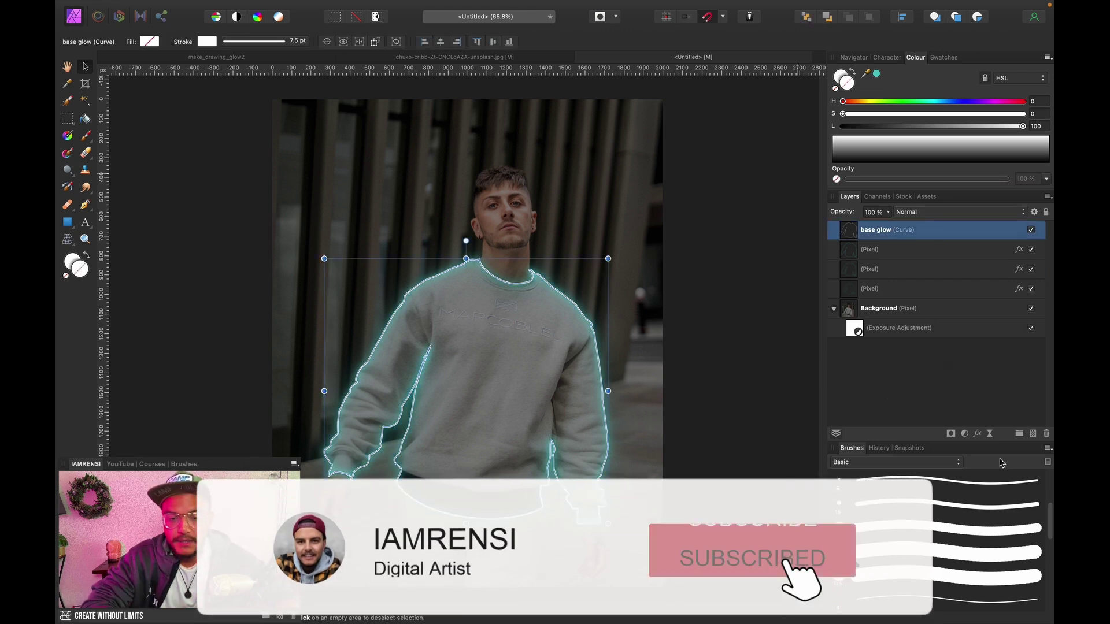
pyautogui.click(1034, 434)
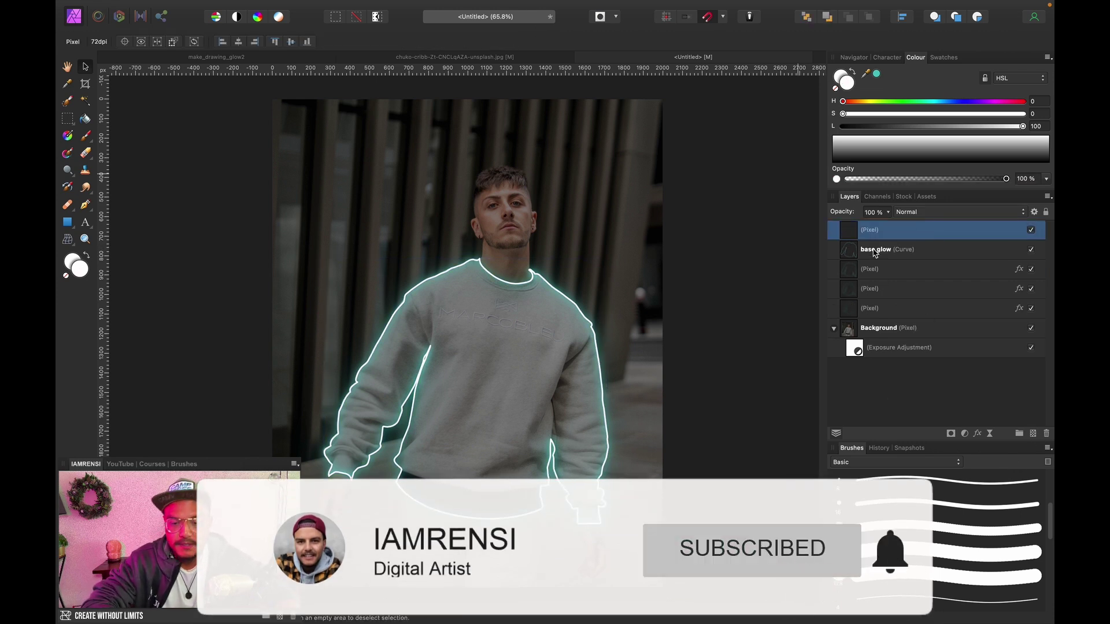
pyautogui.press('b')
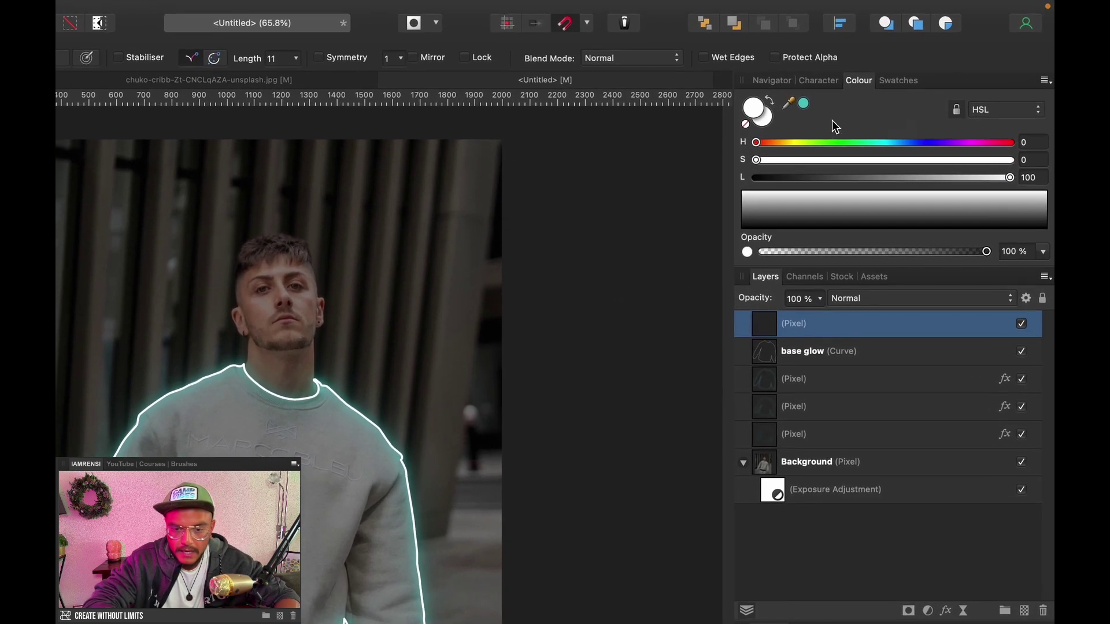
# Set the brush colour to cyan from the picked glow colour, with HSL values 177, 100, 66
pyautogui.click(805, 105)
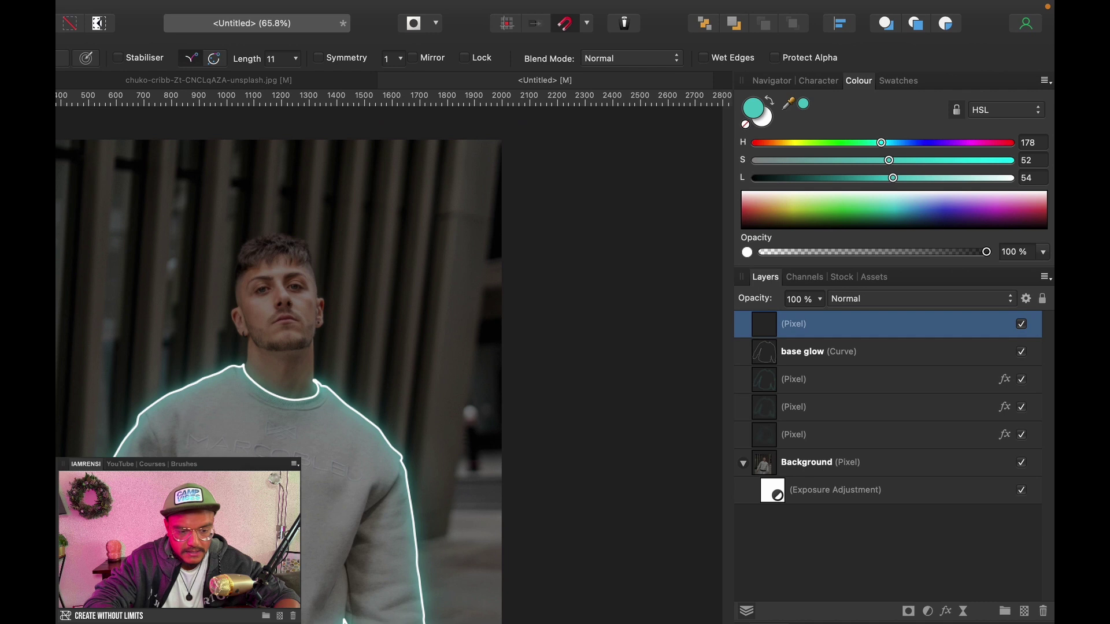
pyautogui.moveTo(918, 164); pyautogui.dragTo(1010, 161)
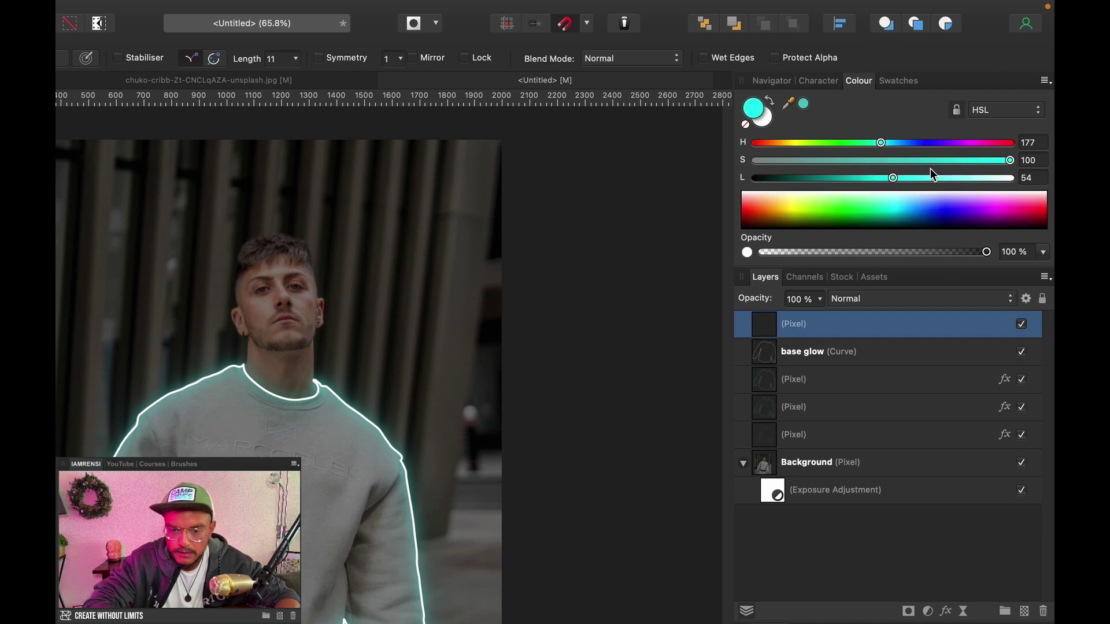
pyautogui.click(914, 179)
pyautogui.moveTo(922, 178); pyautogui.dragTo(924, 178)
# Set the brush opacity and flow to 100 %, and try a soft stroke over the shoulder before undoing it
pyautogui.scroll(5, 304, 435)
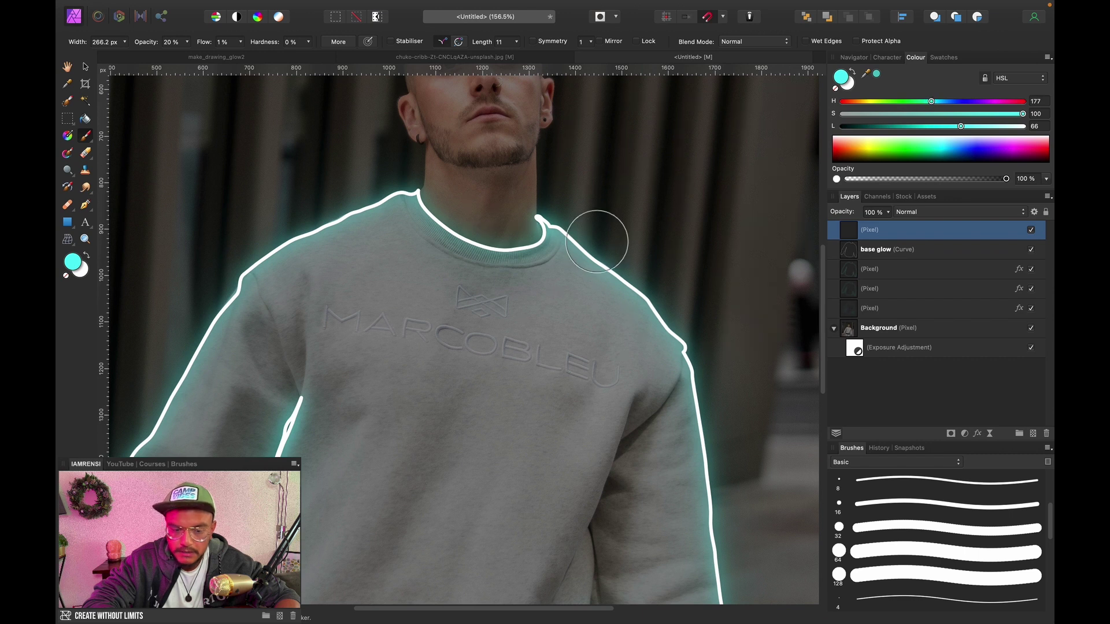
pyautogui.press('0')
pyautogui.hotkey('shift', '0')
pyautogui.moveTo(699, 229); pyautogui.dragTo(601, 297)
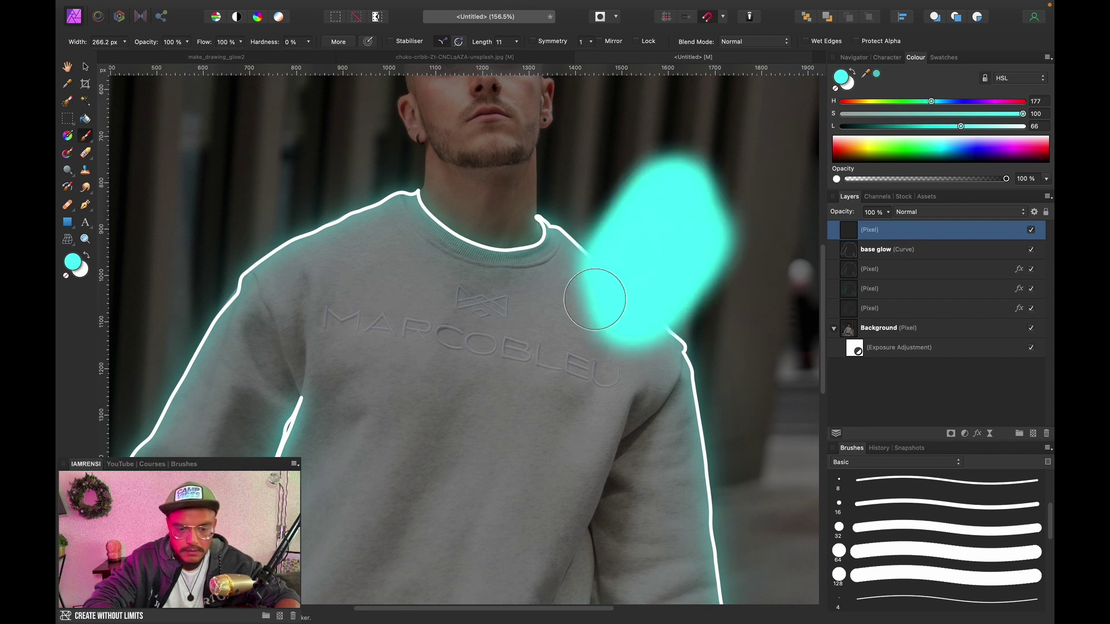
pyautogui.press('super+z')
# Undo any stray brush dab and set the brush flow to 58 %
pyautogui.click(673, 124)
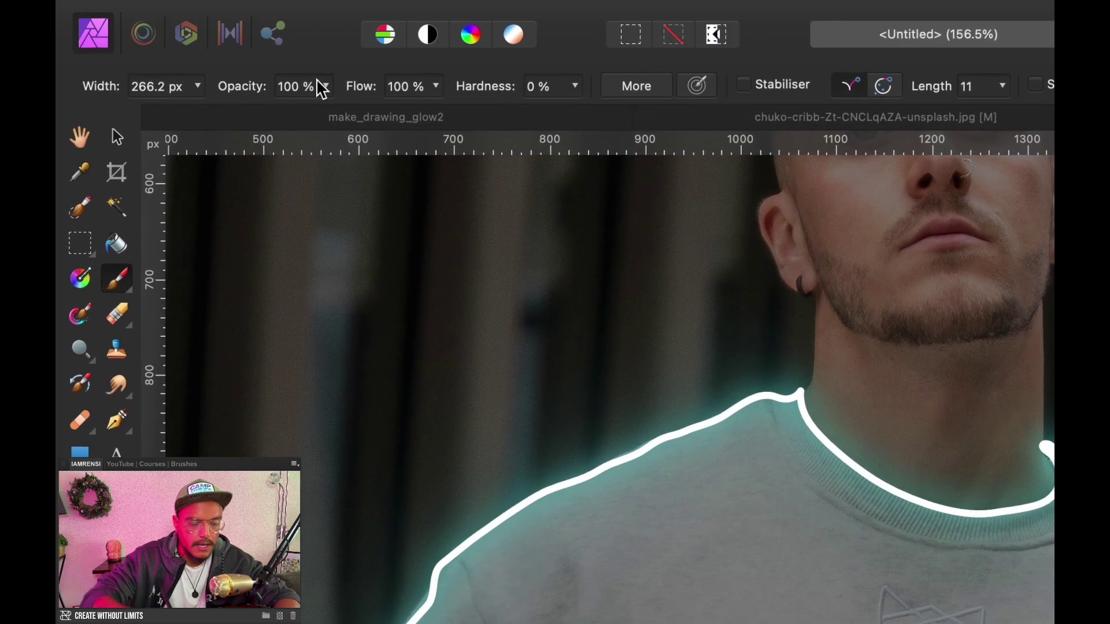
pyautogui.click(219, 90)
pyautogui.press('super+z')
pyautogui.hotkey('shift', '5')
pyautogui.hotkey('shift', '8')
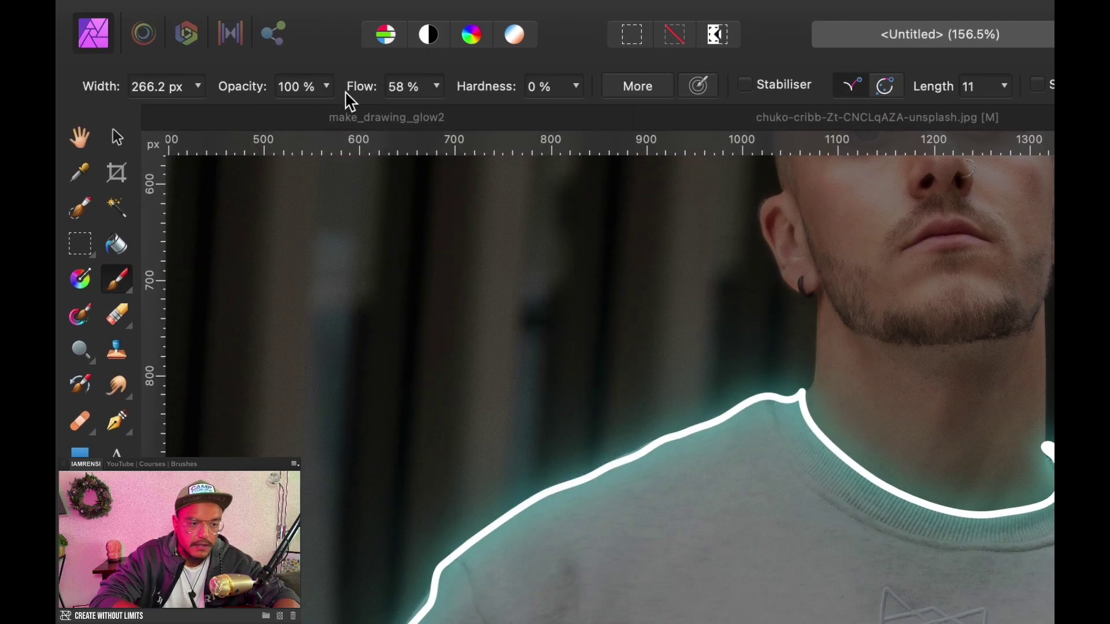
# Set the brush flow to 2 % and the brush opacity to 20 %
pyautogui.moveTo(365, 93); pyautogui.dragTo(364, 91)
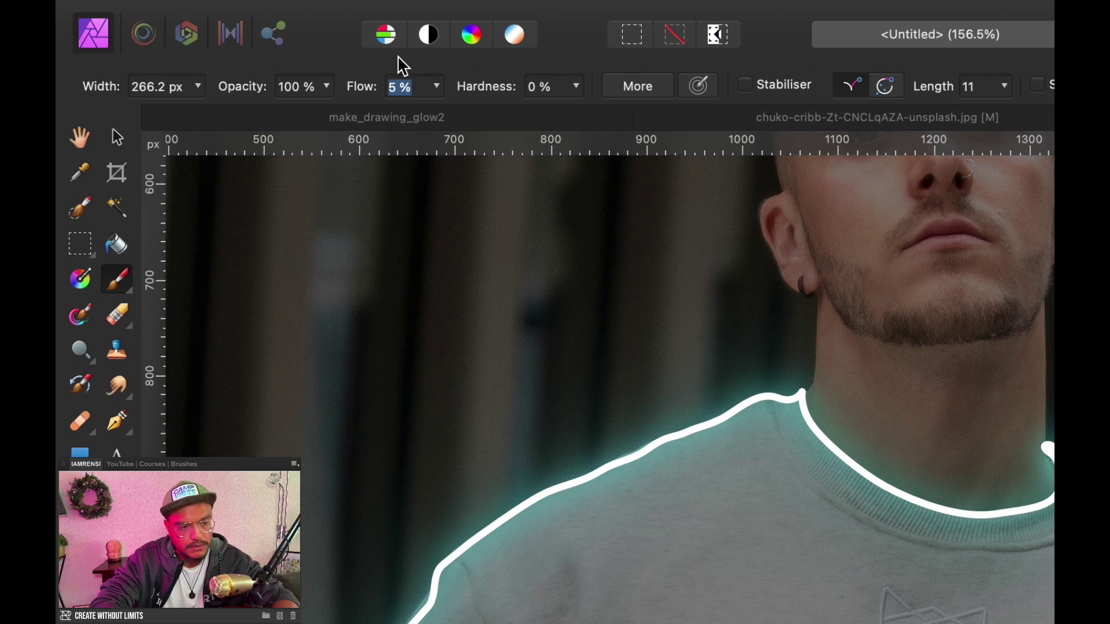
pyautogui.write('2')
pyautogui.press('Return')
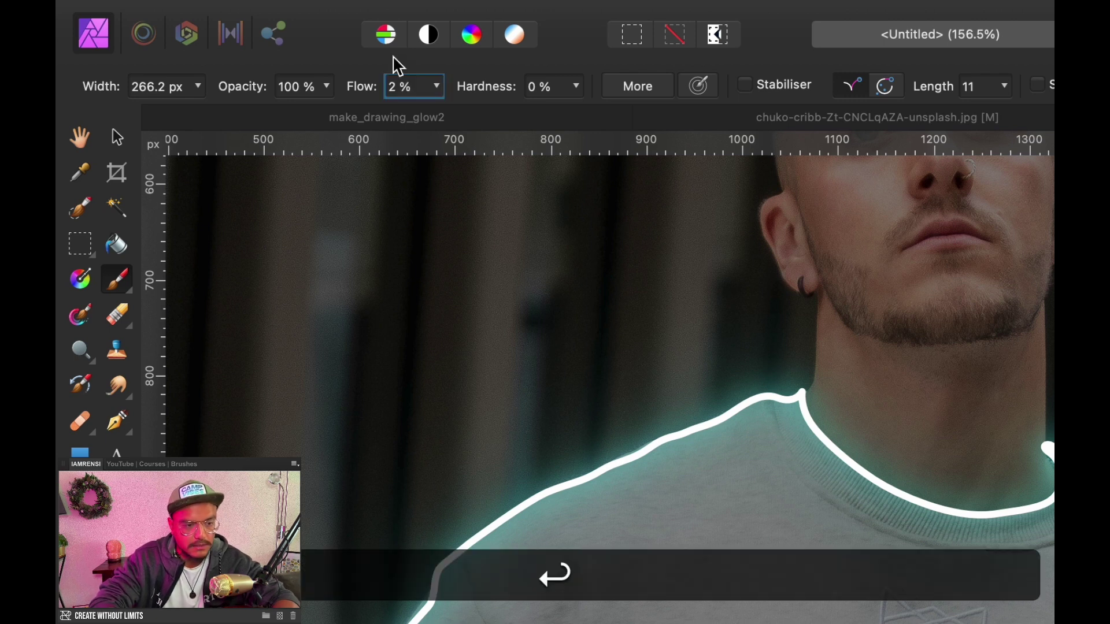
pyautogui.click(299, 86)
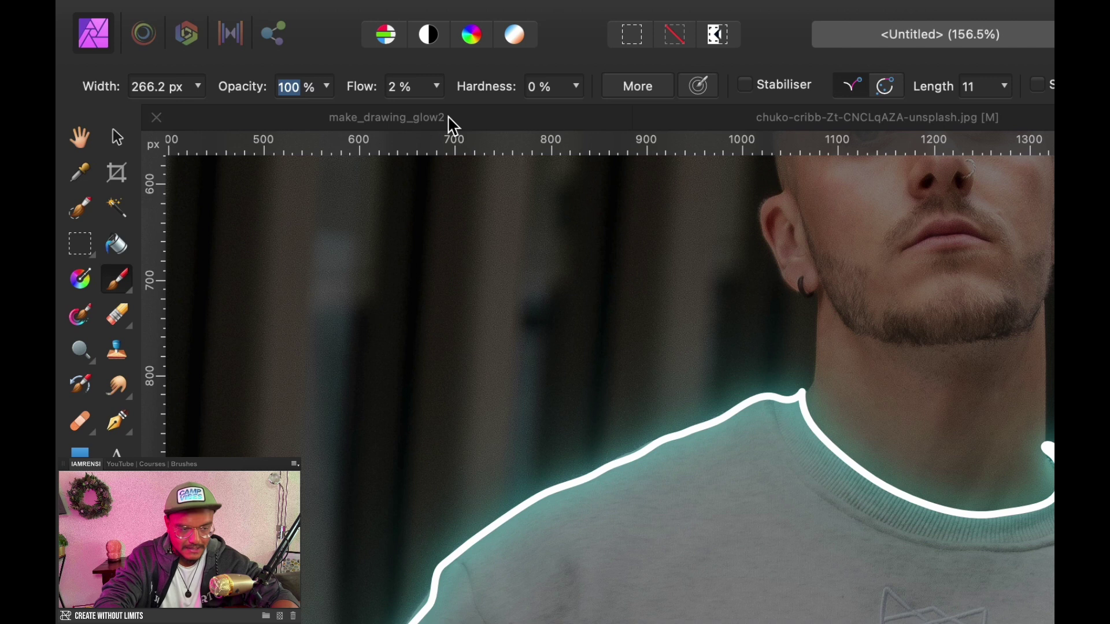
pyautogui.write('20')
pyautogui.press('Return')
# Enlarge the brush to about 455 px and paint a soft cyan glow along the outside of the whole sweatshirt outline
pyautogui.press('super+minus')
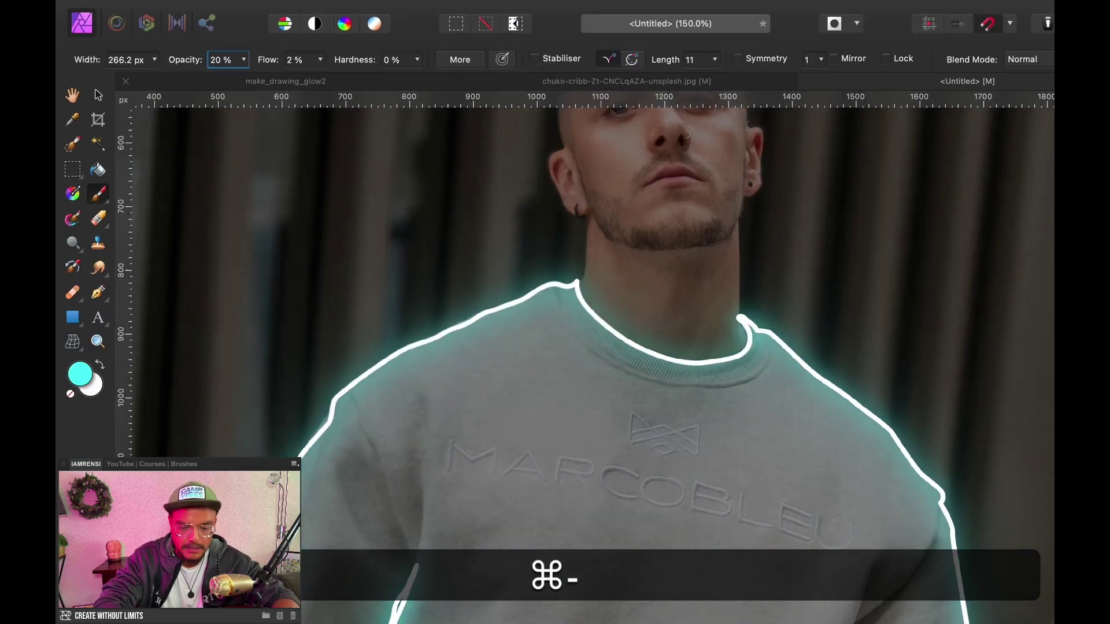
pyautogui.press('super+minus')
pyautogui.press('super+minus')
pyautogui.press('space')
pyautogui.moveTo(558, 396); pyautogui.dragTo(663, 353)
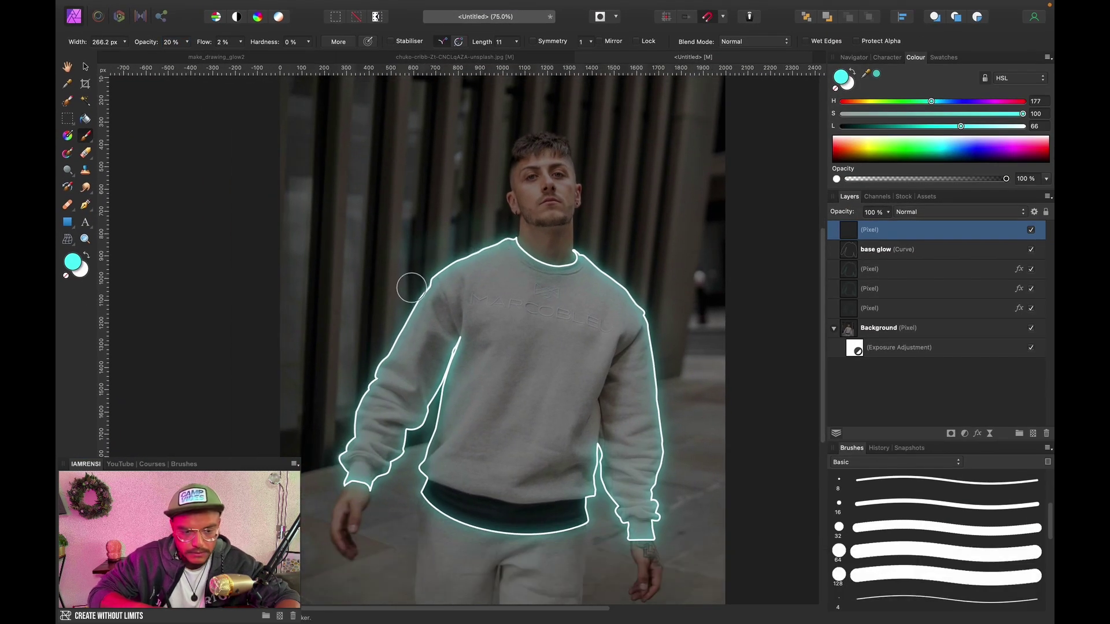
pyautogui.press(']')
pyautogui.press(']')
pyautogui.press(']')
pyautogui.press(']')
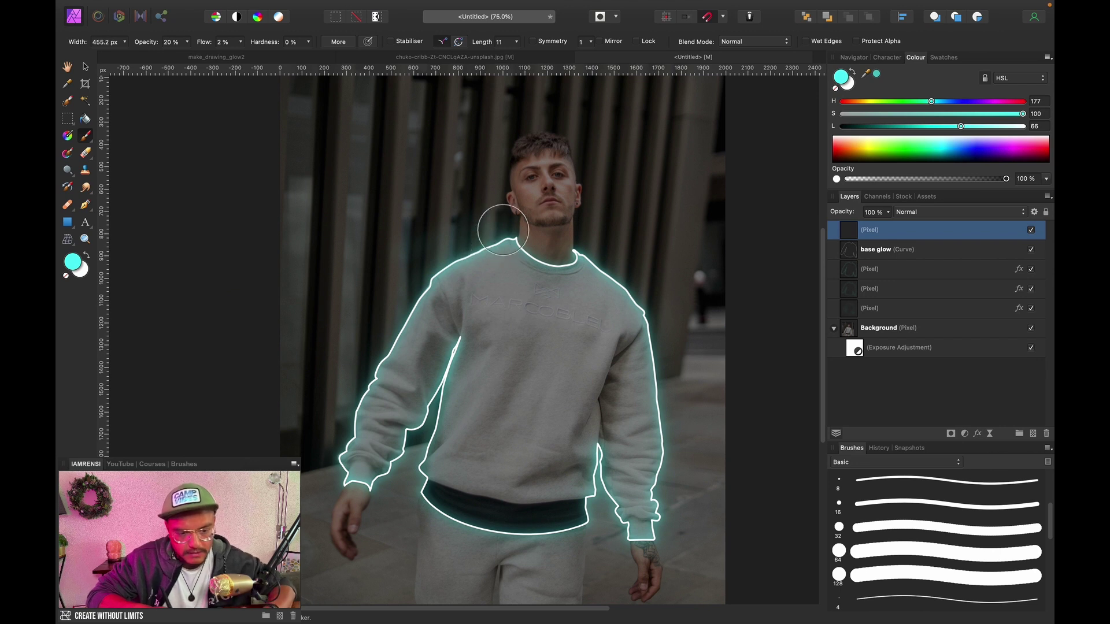
pyautogui.moveTo(505, 229)
pyautogui.mouseDown()
pyautogui.moveTo(458, 268)
pyautogui.moveTo(442, 249)
pyautogui.moveTo(475, 225)
pyautogui.moveTo(423, 271)
pyautogui.moveTo(471, 252)
pyautogui.moveTo(444, 285)
pyautogui.moveTo(507, 245)
pyautogui.moveTo(411, 322)
pyautogui.moveTo(416, 308)
pyautogui.moveTo(395, 310)
pyautogui.moveTo(519, 208)
pyautogui.moveTo(426, 241)
pyautogui.moveTo(365, 408)
pyautogui.moveTo(357, 378)
pyautogui.moveTo(375, 347)
pyautogui.moveTo(340, 409)
pyautogui.moveTo(335, 477)
pyautogui.moveTo(346, 415)
pyautogui.moveTo(339, 456)
pyautogui.moveTo(361, 502)
pyautogui.moveTo(425, 383)
pyautogui.moveTo(382, 504)
pyautogui.moveTo(454, 337)
pyautogui.moveTo(420, 502)
pyautogui.moveTo(433, 472)
pyautogui.moveTo(399, 476)
pyautogui.moveTo(449, 511)
pyautogui.moveTo(432, 517)
pyautogui.moveTo(466, 532)
pyautogui.moveTo(544, 528)
pyautogui.moveTo(501, 527)
pyautogui.moveTo(524, 498)
pyautogui.moveTo(509, 534)
pyautogui.moveTo(589, 533)
pyautogui.moveTo(610, 465)
pyautogui.moveTo(578, 544)
pyautogui.moveTo(585, 450)
pyautogui.moveTo(608, 537)
pyautogui.moveTo(621, 544)
pyautogui.moveTo(667, 508)
pyautogui.mouseUp()
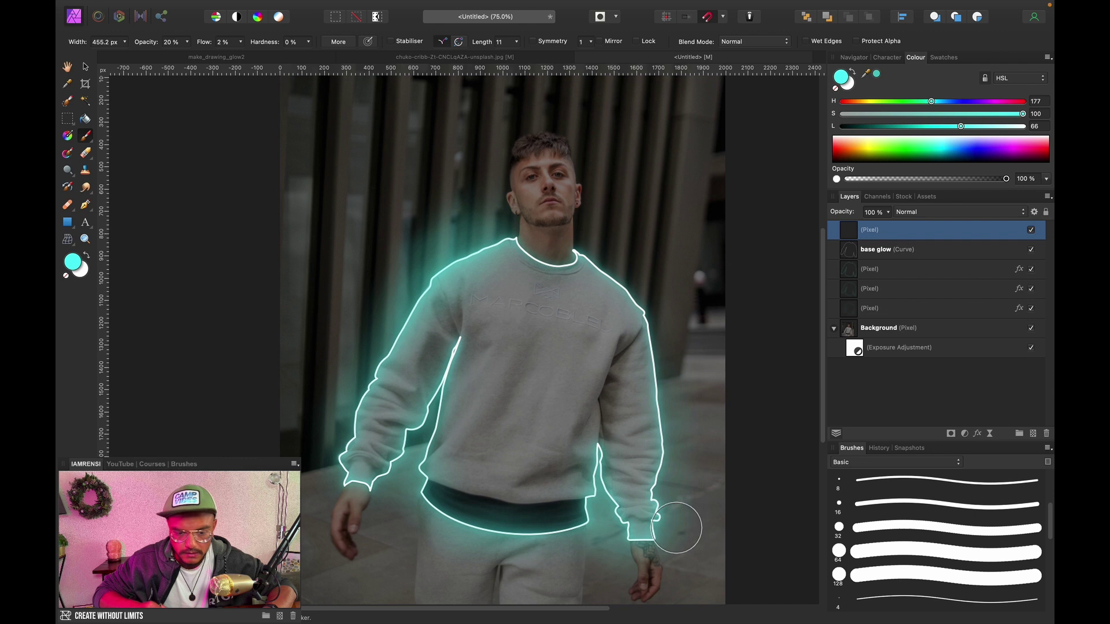
# Enlarge the brush to about 710 px and paint a faint cyan tint across the sweatshirt
pyautogui.press(']')
pyautogui.press(']')
pyautogui.press(']')
pyautogui.press(']')
pyautogui.press('[')
pyautogui.press('[')
pyautogui.press('[')
pyautogui.press('[')
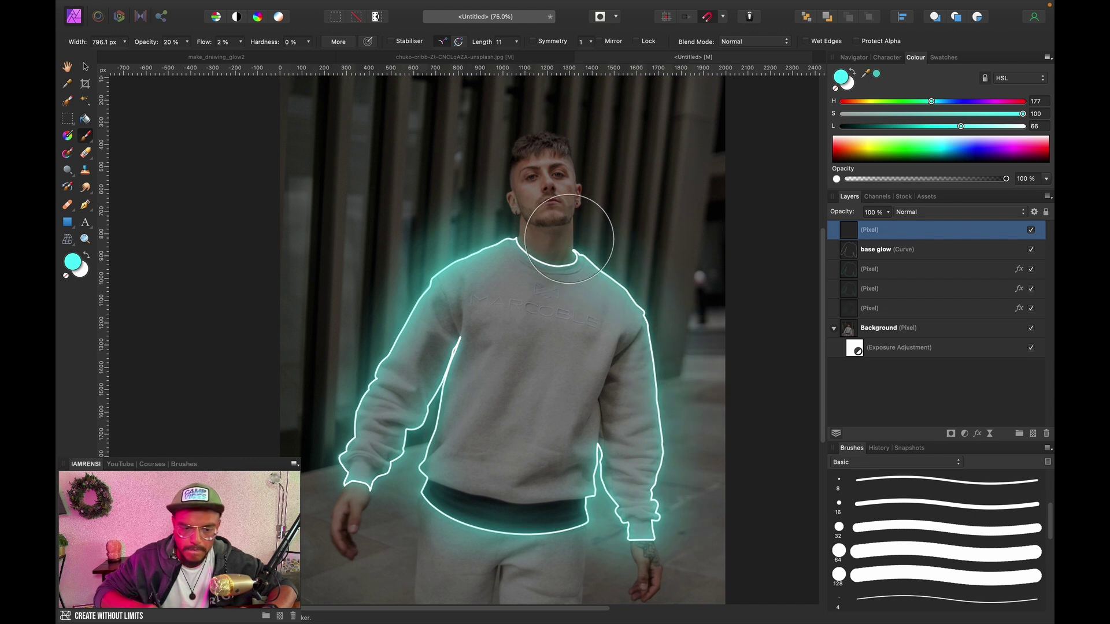
pyautogui.press(']')
pyautogui.press(']')
pyautogui.press(']')
pyautogui.press(']')
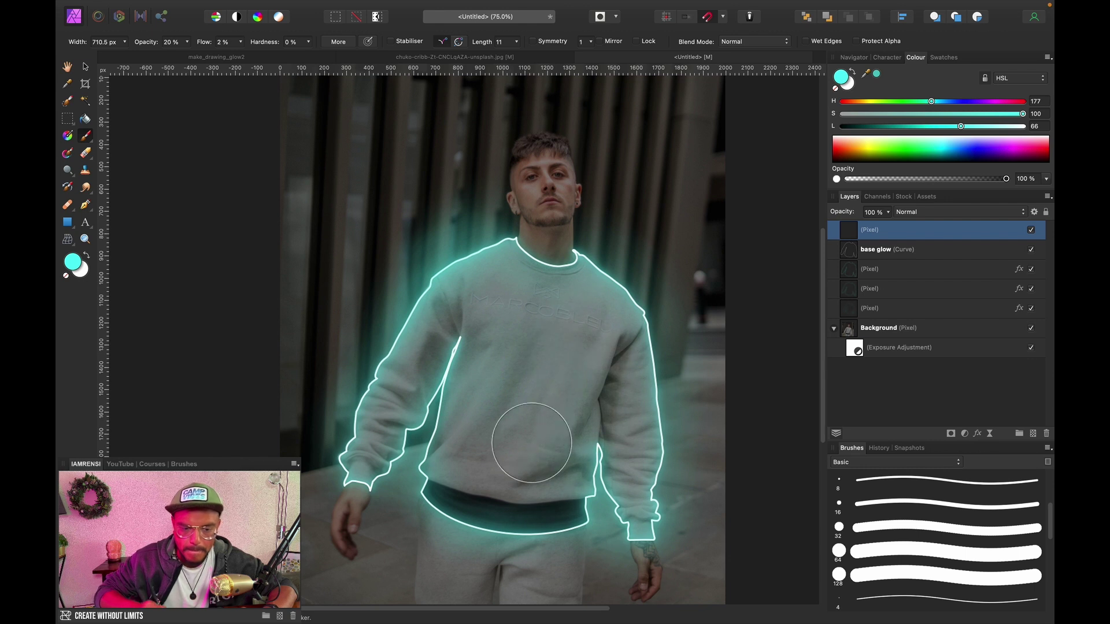
# Fit the photo in view and compare it with the painted glow layer hidden and shown
pyautogui.press('super+0')
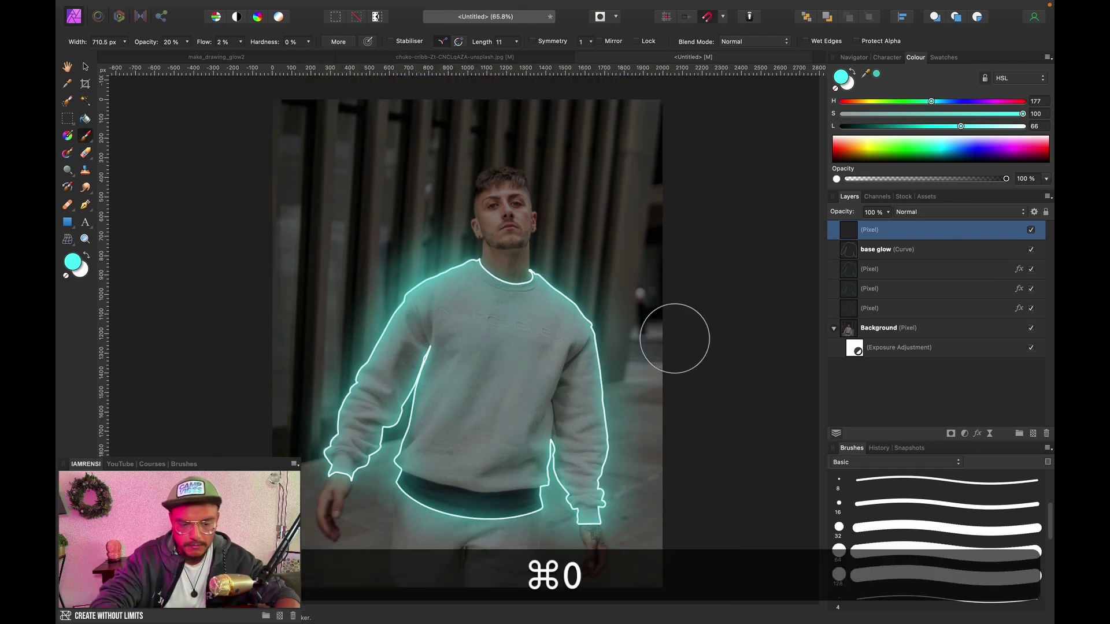
pyautogui.click(1032, 230)
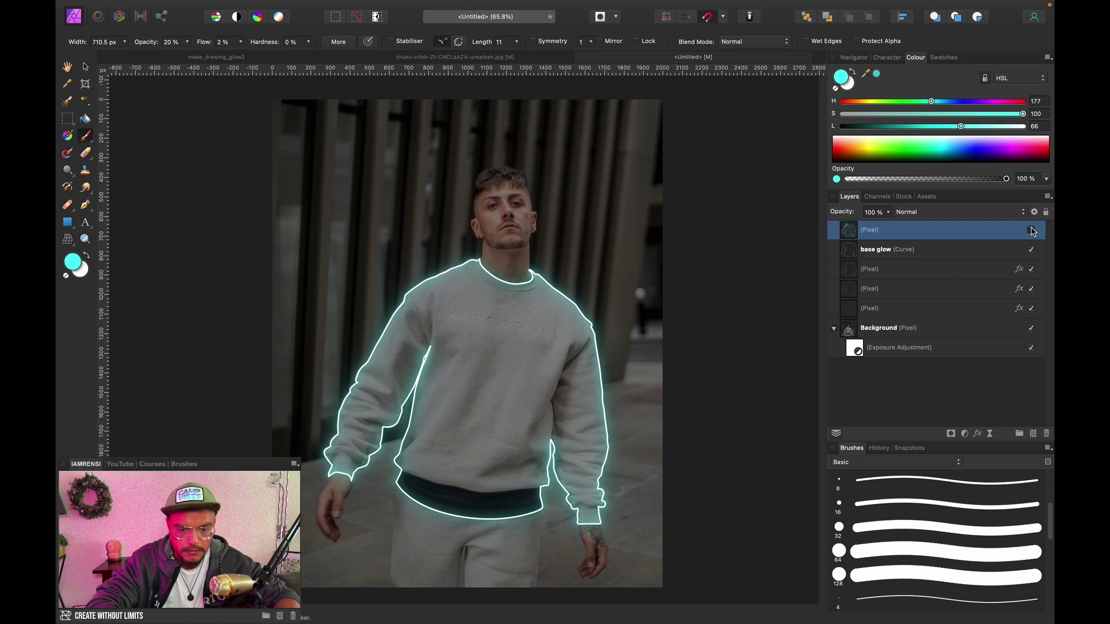
pyautogui.click(1032, 230)
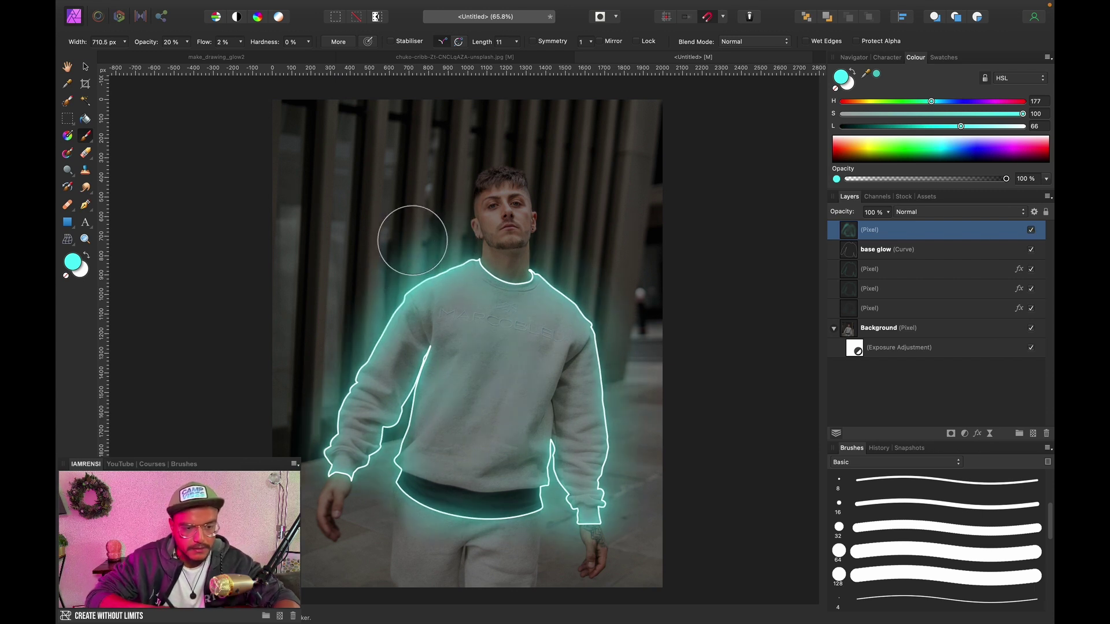
# Soften the outer edges of the painted glow with an Erase Brush about 1795 px wide and check the layer hidden and shown
pyautogui.press('e')
pyautogui.press(']')
pyautogui.press(']')
pyautogui.press(']')
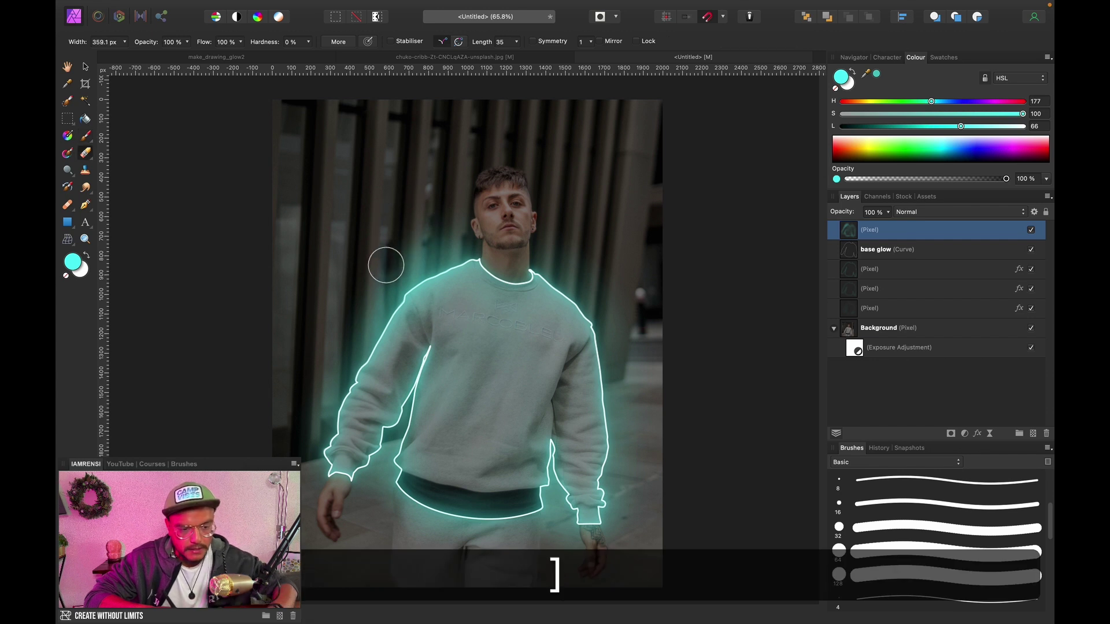
pyautogui.press(']')
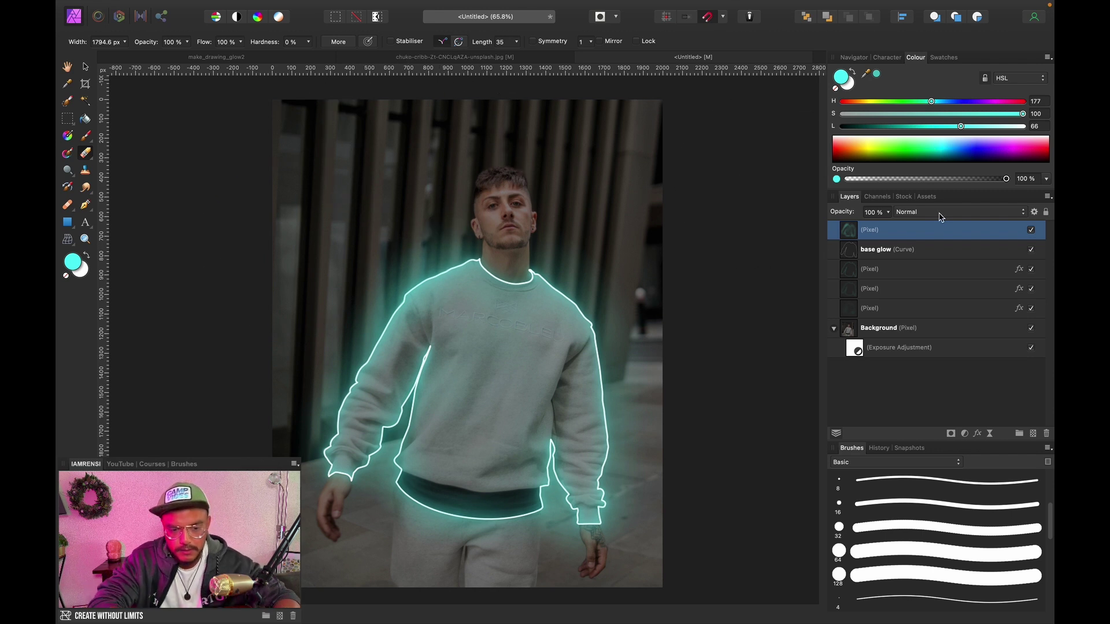
pyautogui.click(1035, 233)
pyautogui.click(1033, 232)
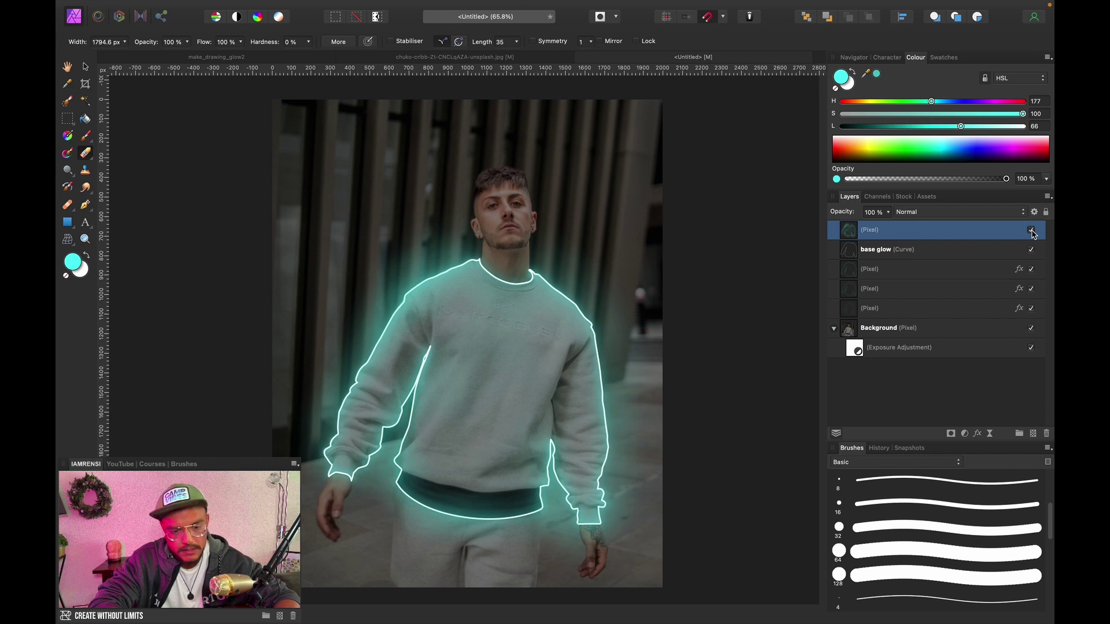
# Add a new pixel layer above the painted glow and prepare a Paint Brush about 80 px wide at the shoulder
pyautogui.click(1033, 435)
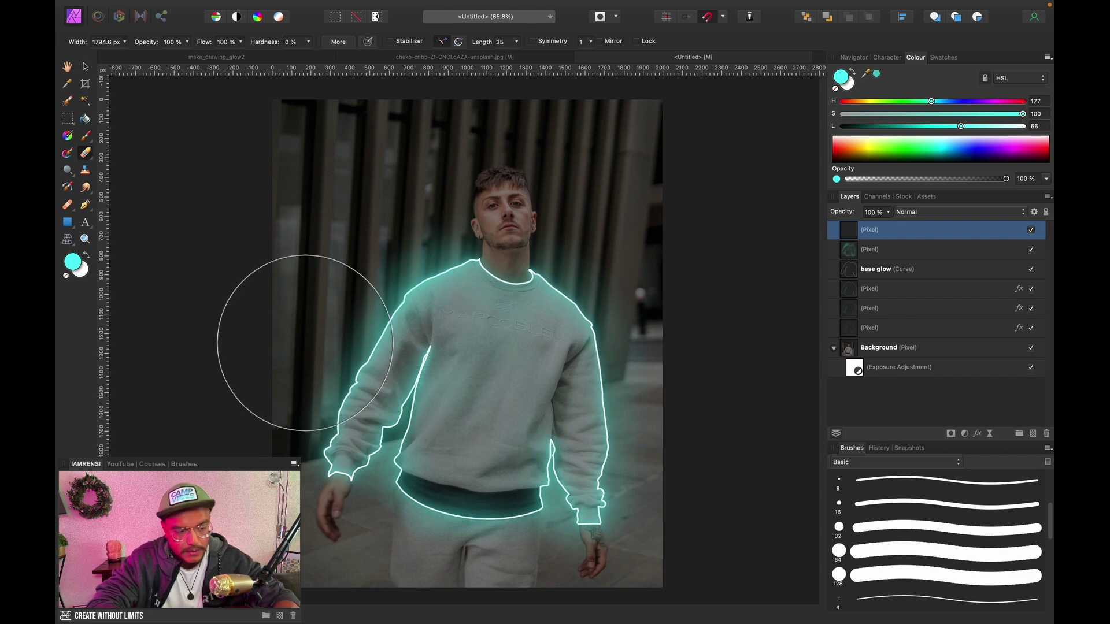
pyautogui.press('b')
pyautogui.scroll(3, 434, 319)
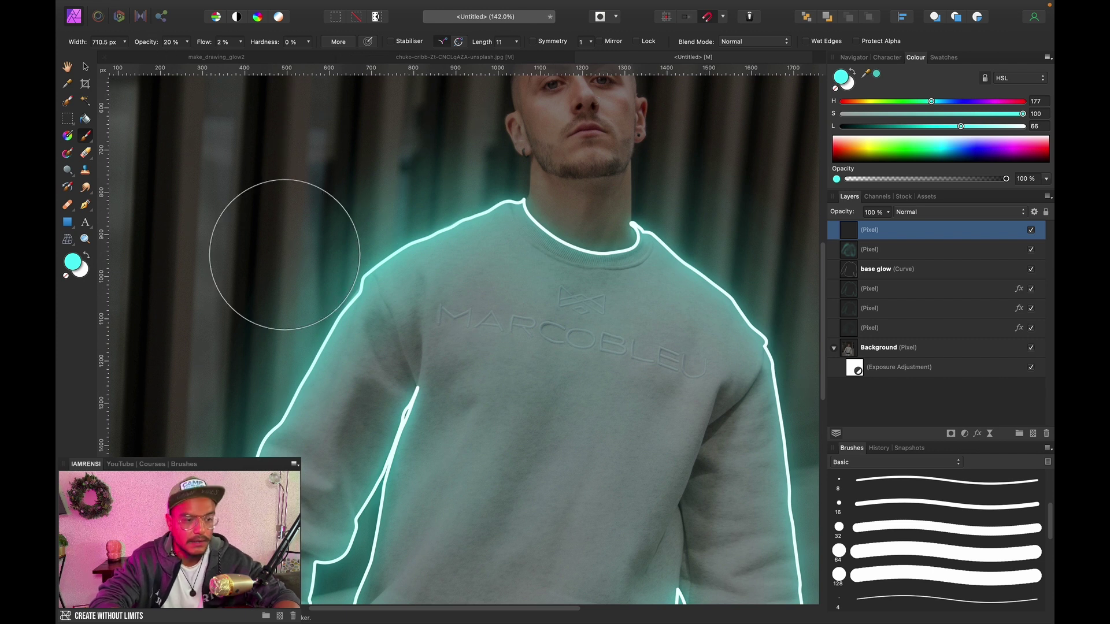
pyautogui.press('[')
pyautogui.press('[')
pyautogui.press('[')
pyautogui.press('[')
pyautogui.press('[')
pyautogui.press('[')
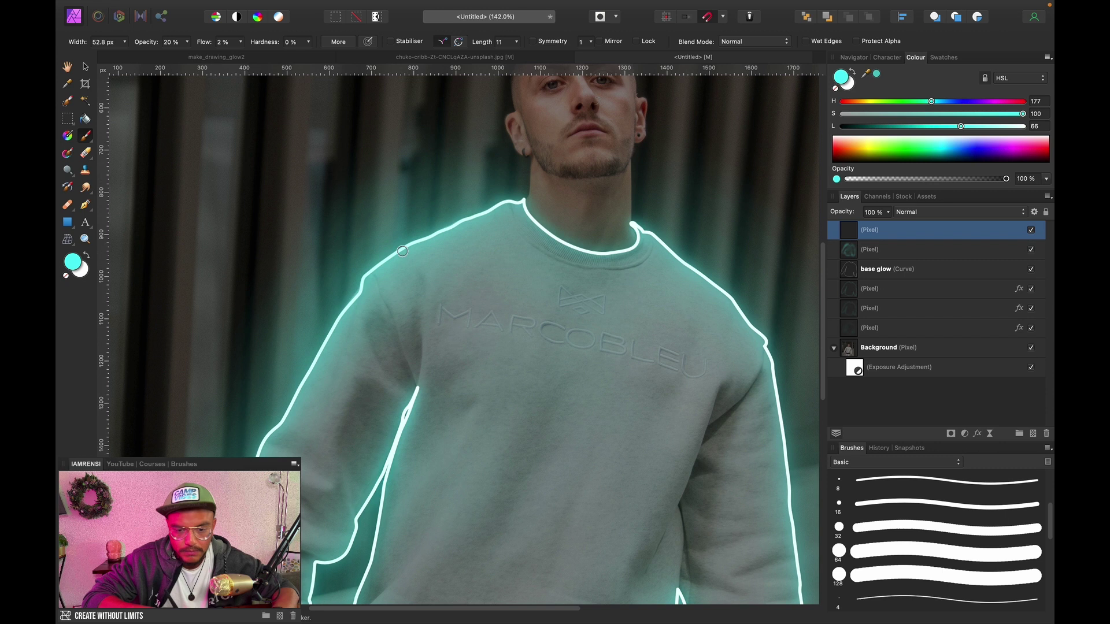
pyautogui.press('space')
pyautogui.moveTo(403, 289); pyautogui.dragTo(445, 227)
pyautogui.press(']')
pyautogui.press(']')
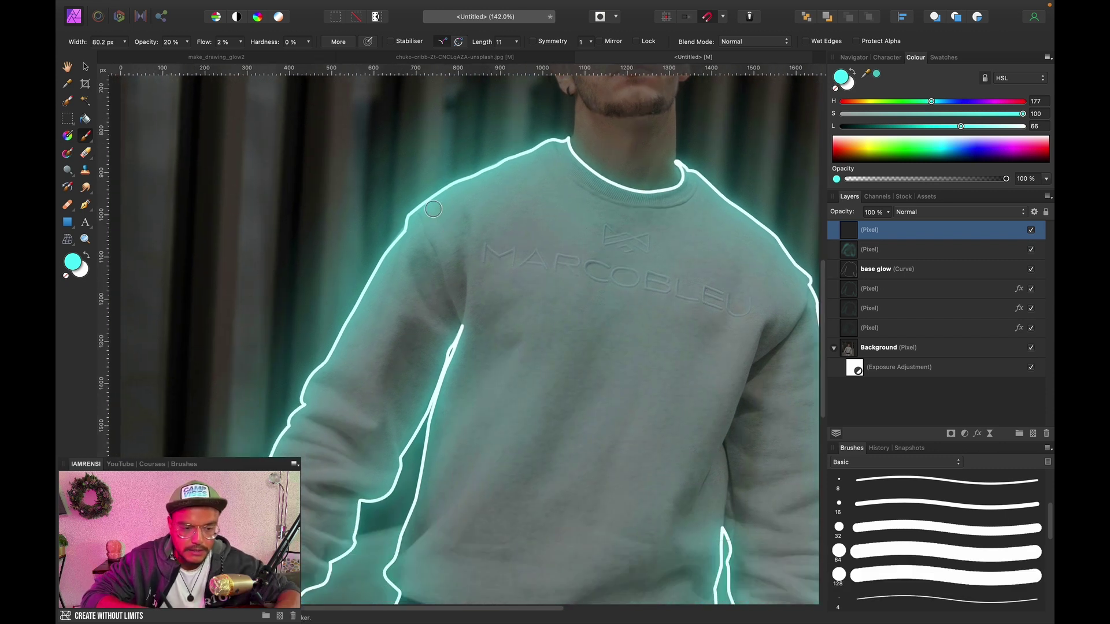
# Set the blend mode of the painted glow layer above "base glow" to Colour Dodge
pyautogui.click(889, 252)
pyautogui.click(935, 211)
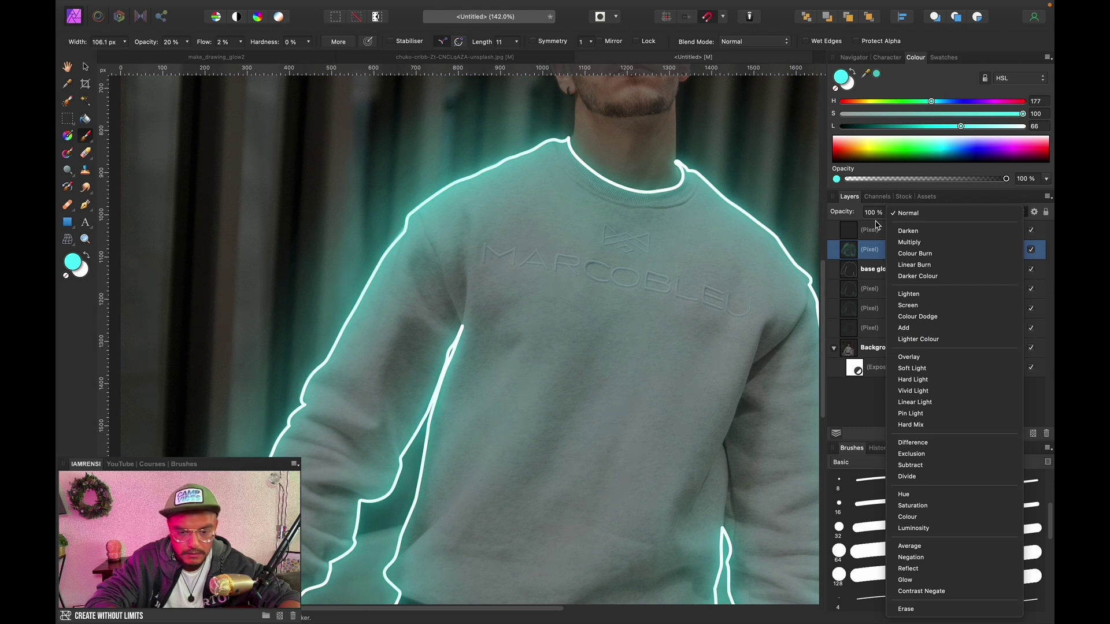
pyautogui.click(899, 316)
# Select the new top pixel layer and paint small cyan highlights on the shoulder folds with a brush about 64 px wide
pyautogui.click(886, 235)
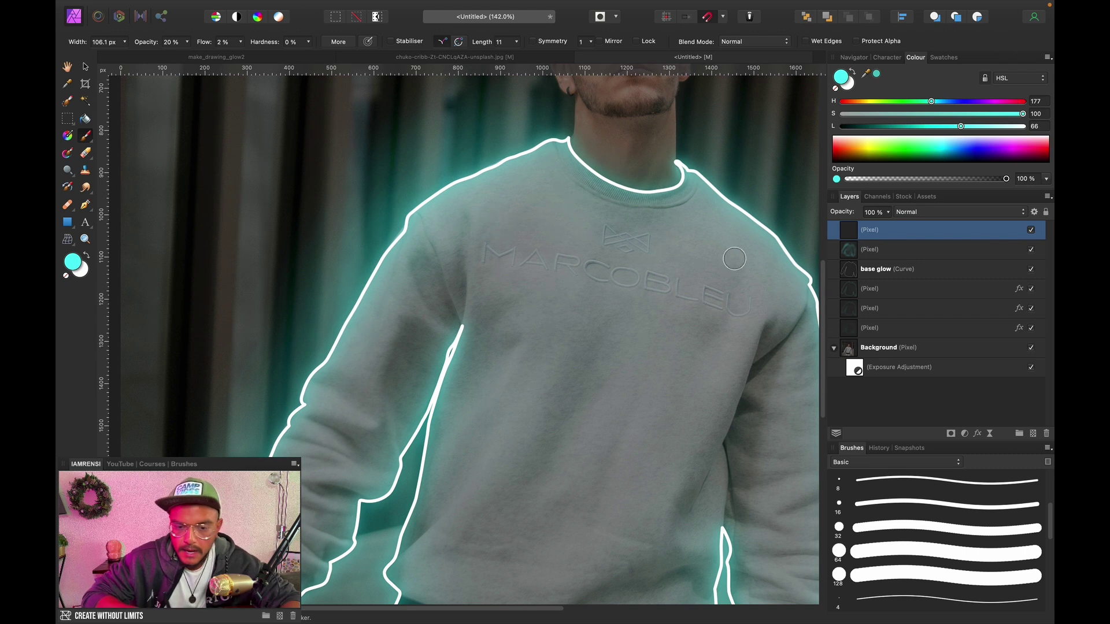
pyautogui.press('[')
pyautogui.press('[')
pyautogui.press('[')
pyautogui.press('[')
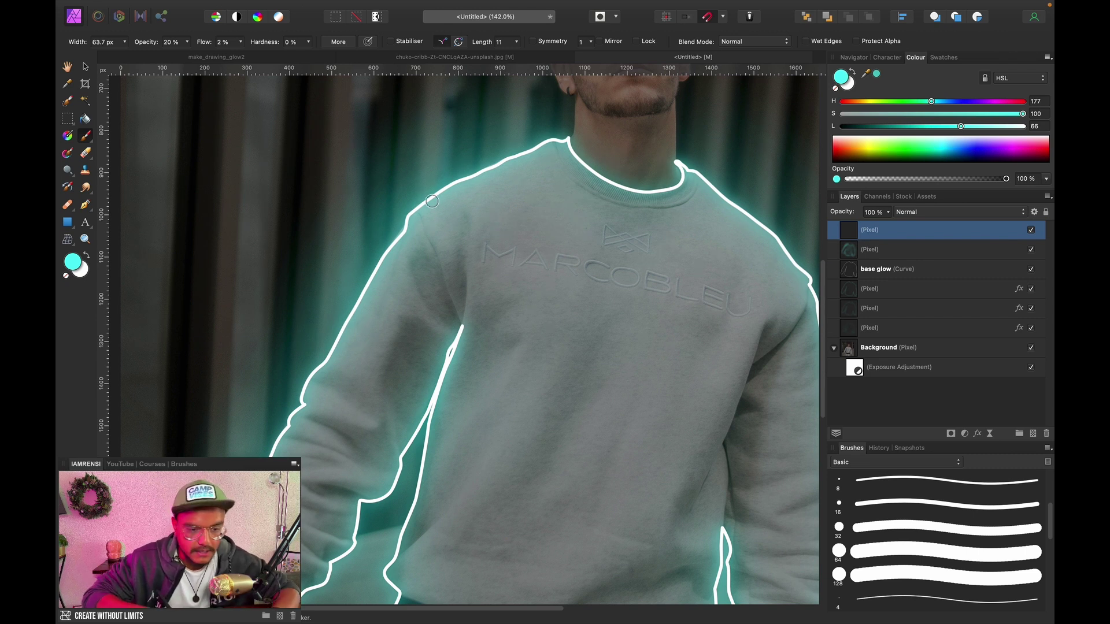
pyautogui.press(']')
pyautogui.press(']')
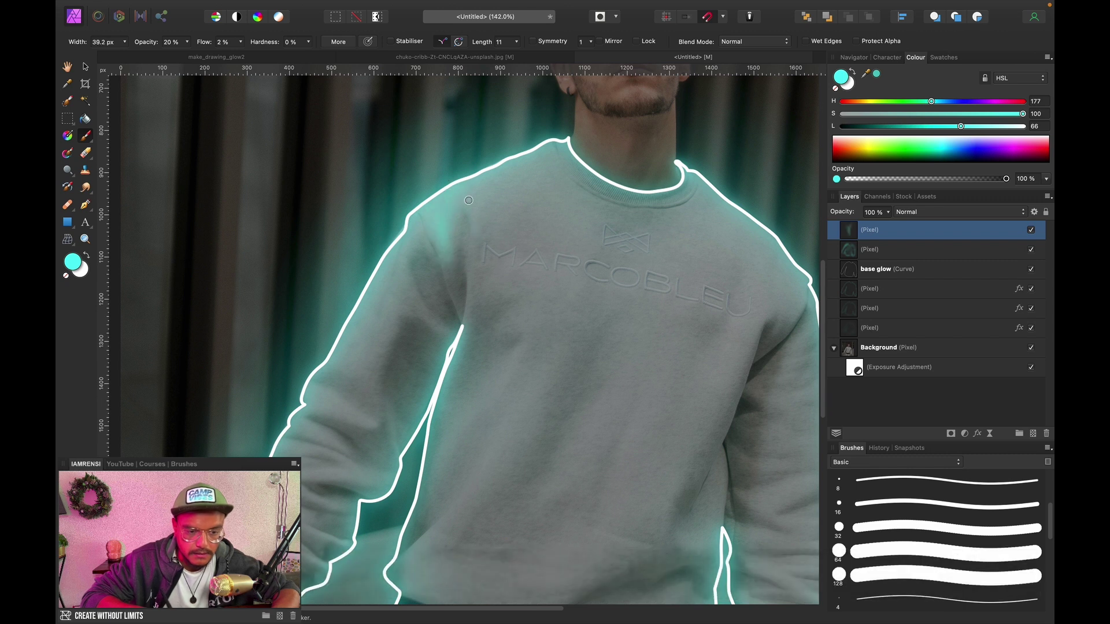
# Paint broader cyan light along the inner shoulder edge and upper sleeve with a brush about 138 to 159 px wide
pyautogui.press(']')
pyautogui.press(']')
pyautogui.press(']')
pyautogui.press(']')
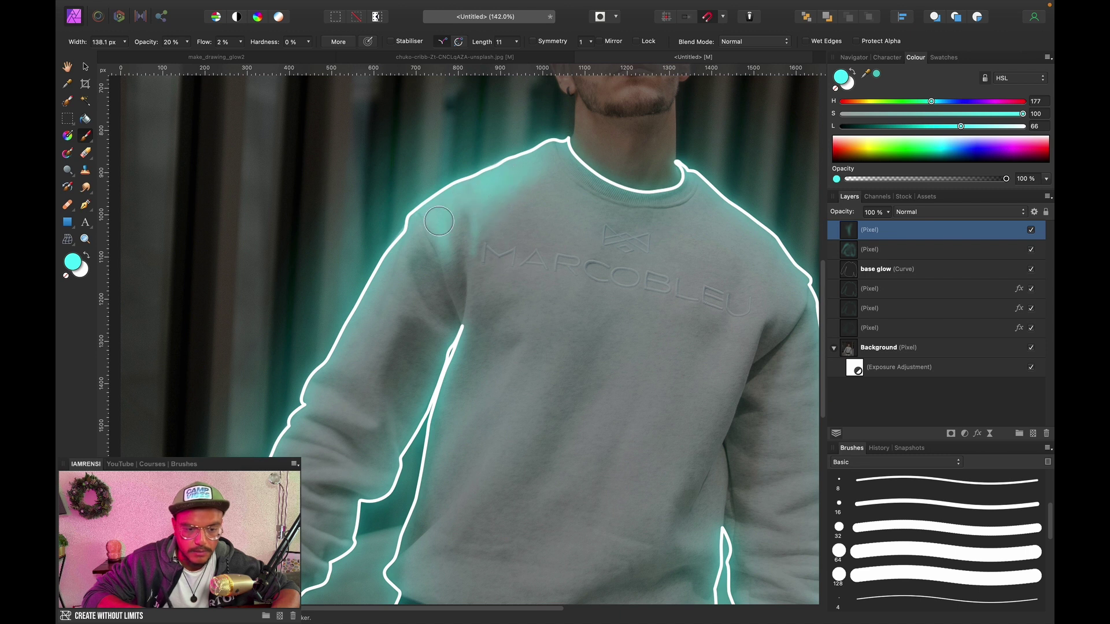
pyautogui.press(']')
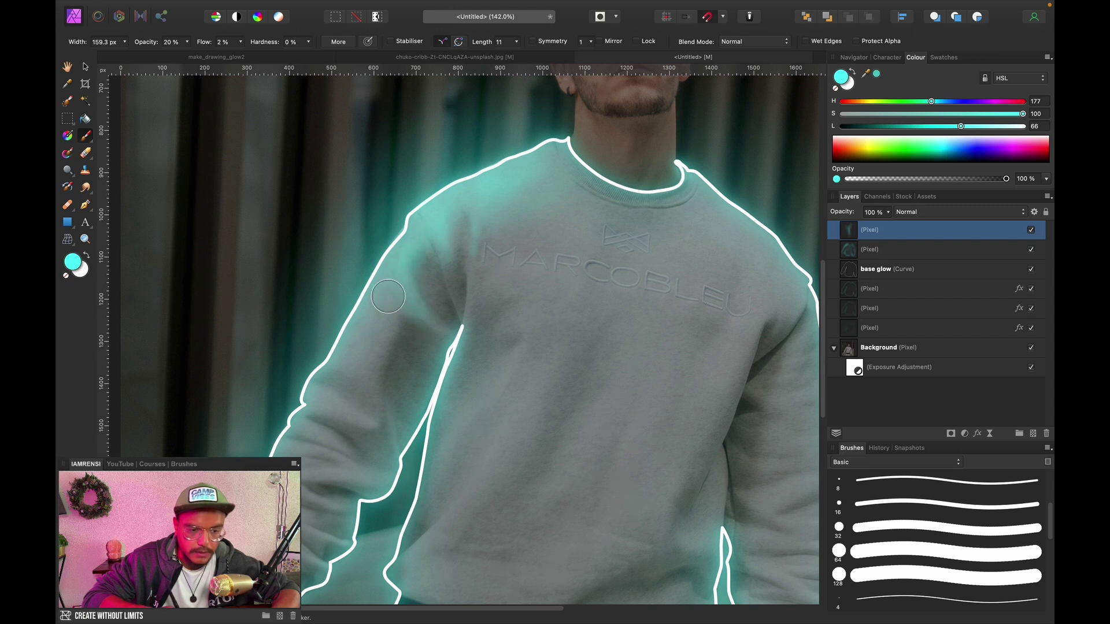
pyautogui.press('[')
pyautogui.press('[')
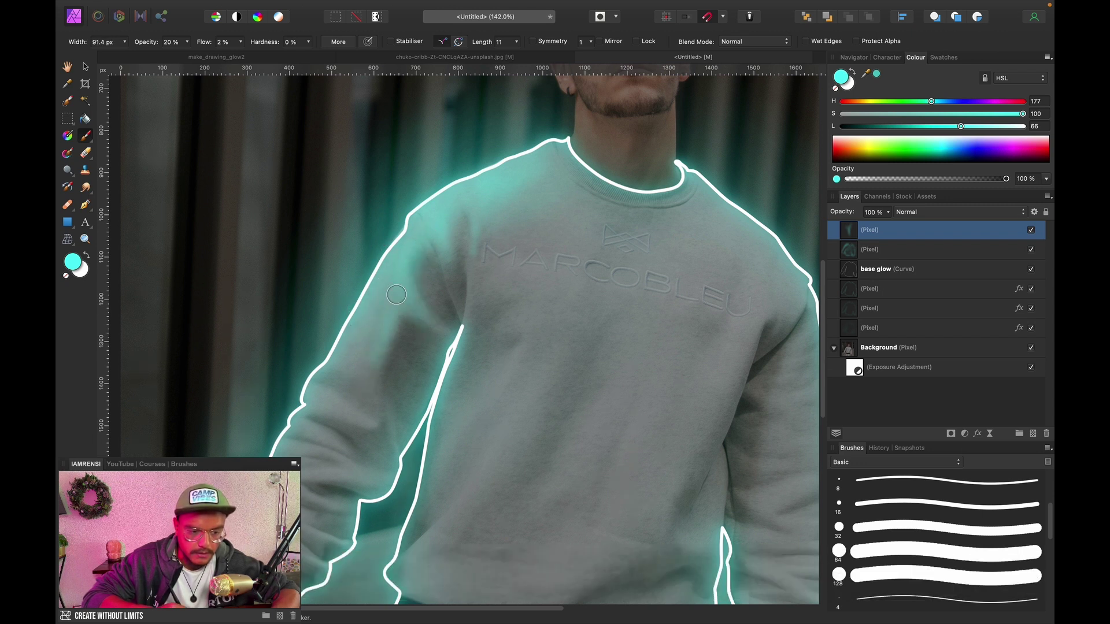
# Extend the cyan light down the outer edge of the upper sleeve towards the elbow with a brush about 146 to 160 px wide
pyautogui.press('space')
pyautogui.moveTo(378, 330); pyautogui.dragTo(427, 274)
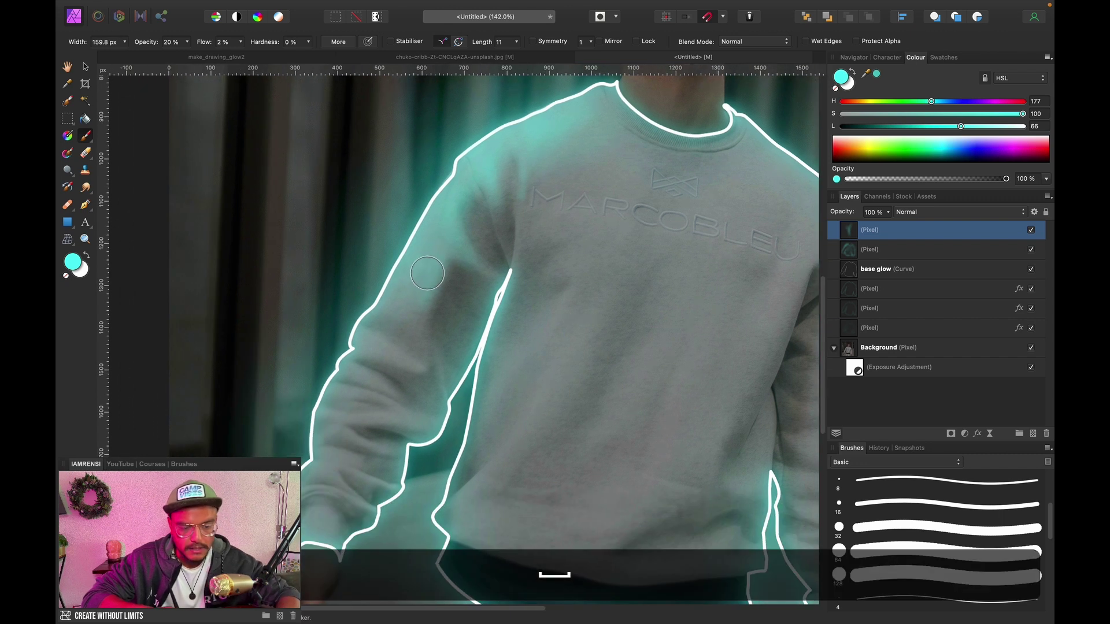
pyautogui.press('[')
pyautogui.press('[')
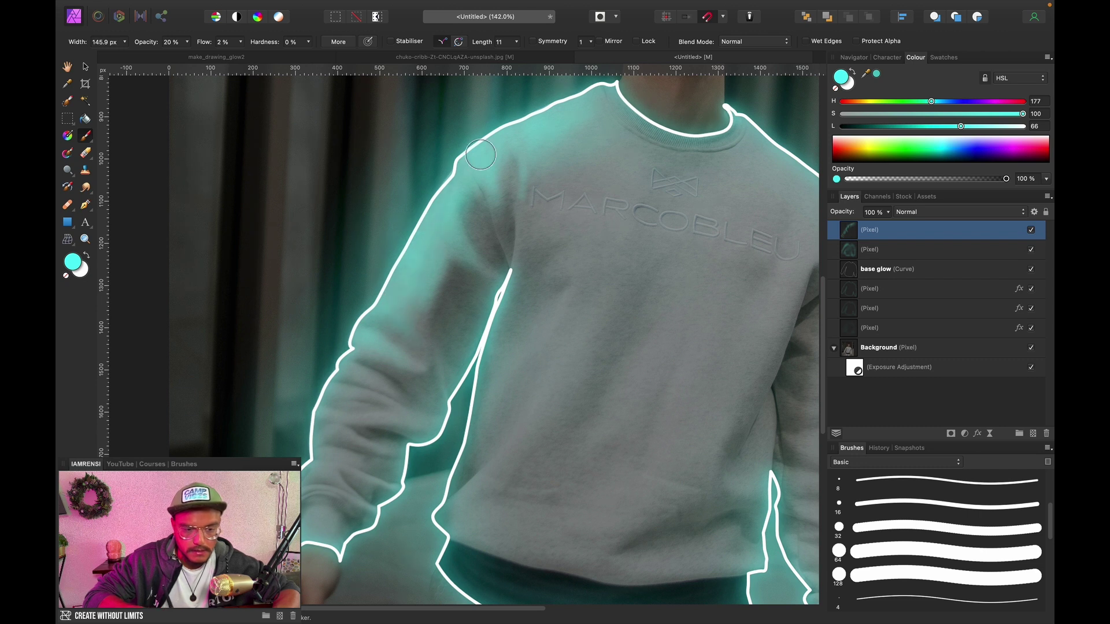
pyautogui.press('[')
pyautogui.press('[')
# Paint cyan highlights on the elbow and inner sleeve folds with a brush about 90 to 96 px wide
pyautogui.scroll(-3, 457, 261)
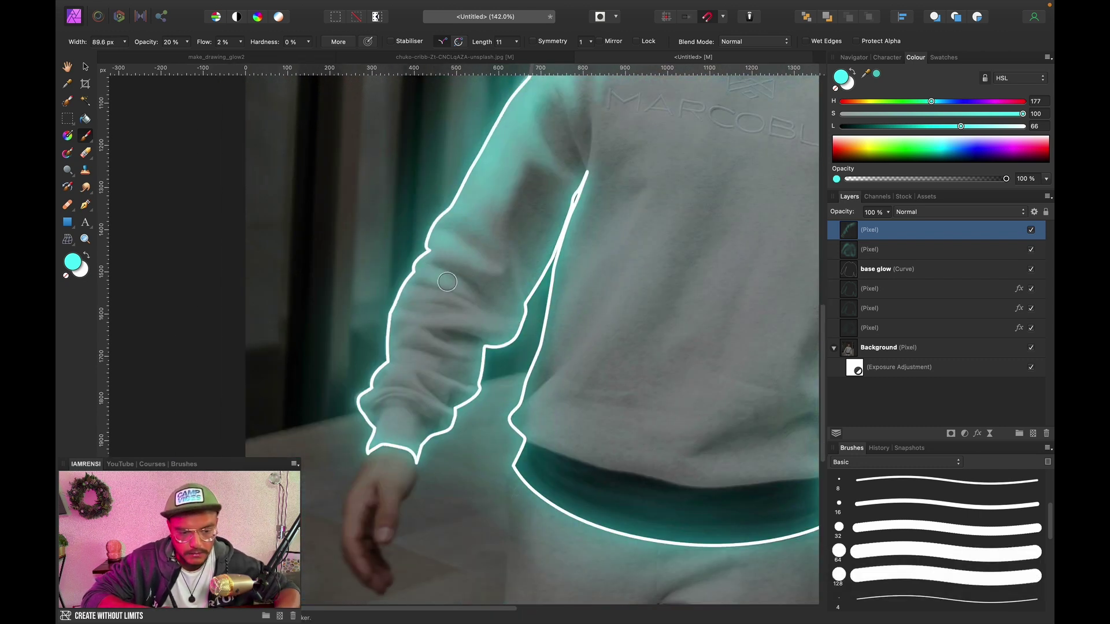
pyautogui.press('[')
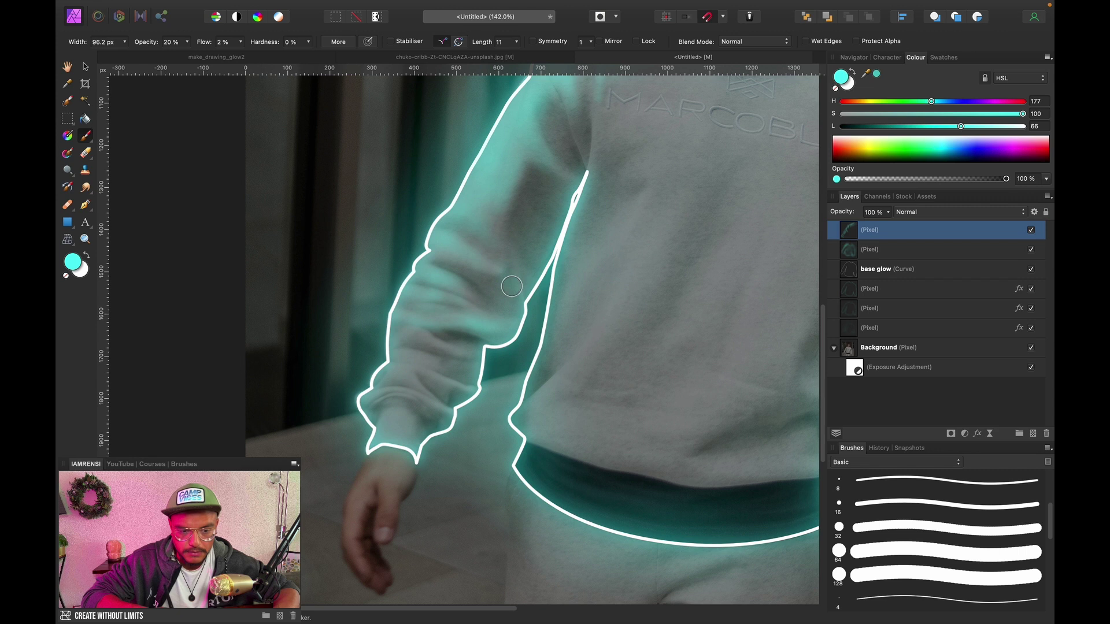
pyautogui.press(']')
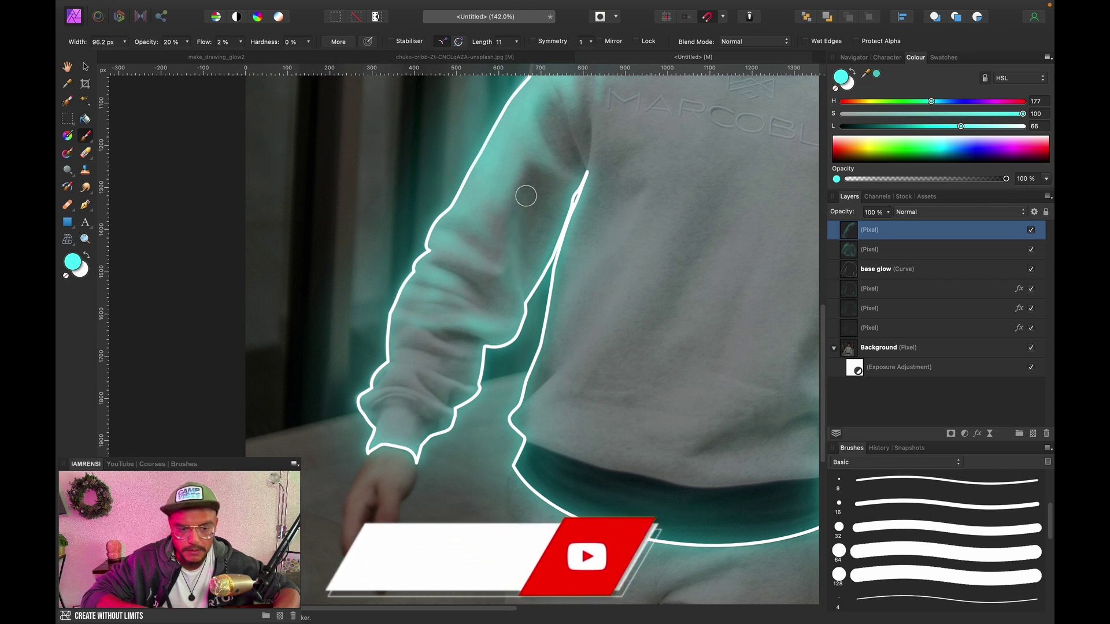
pyautogui.press(']')
pyautogui.press(']')
pyautogui.press(']')
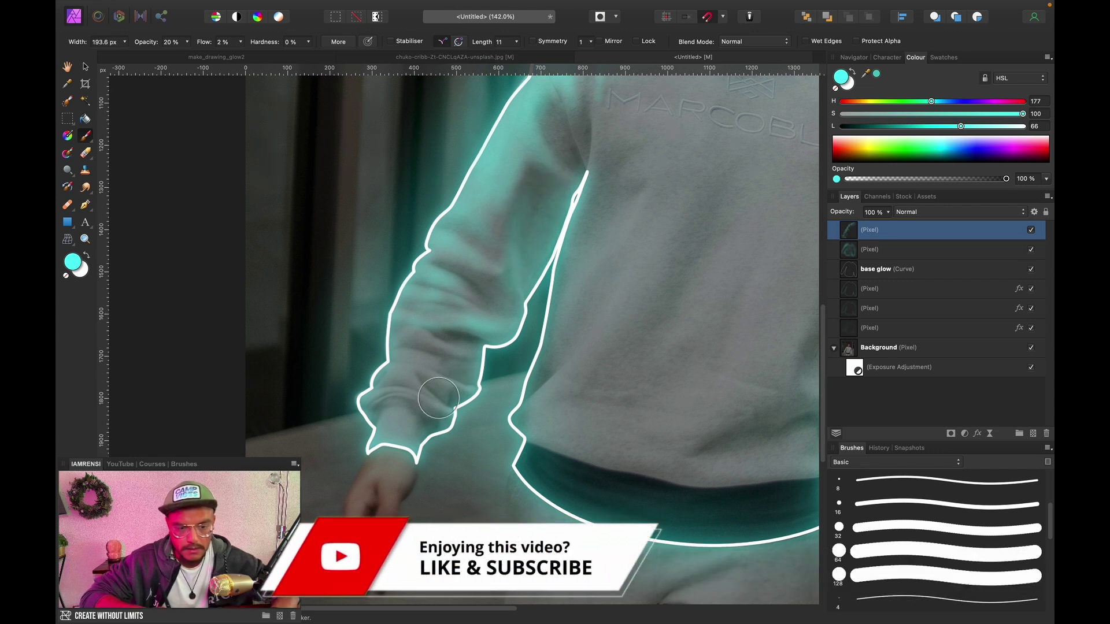
# Paint cyan highlights on the forearm folds down to the cuff with a brush about 75 to 106 px wide
pyautogui.press('space')
pyautogui.moveTo(473, 321); pyautogui.dragTo(507, 275)
pyautogui.press('[')
pyautogui.press('[')
pyautogui.press('[')
pyautogui.press('[')
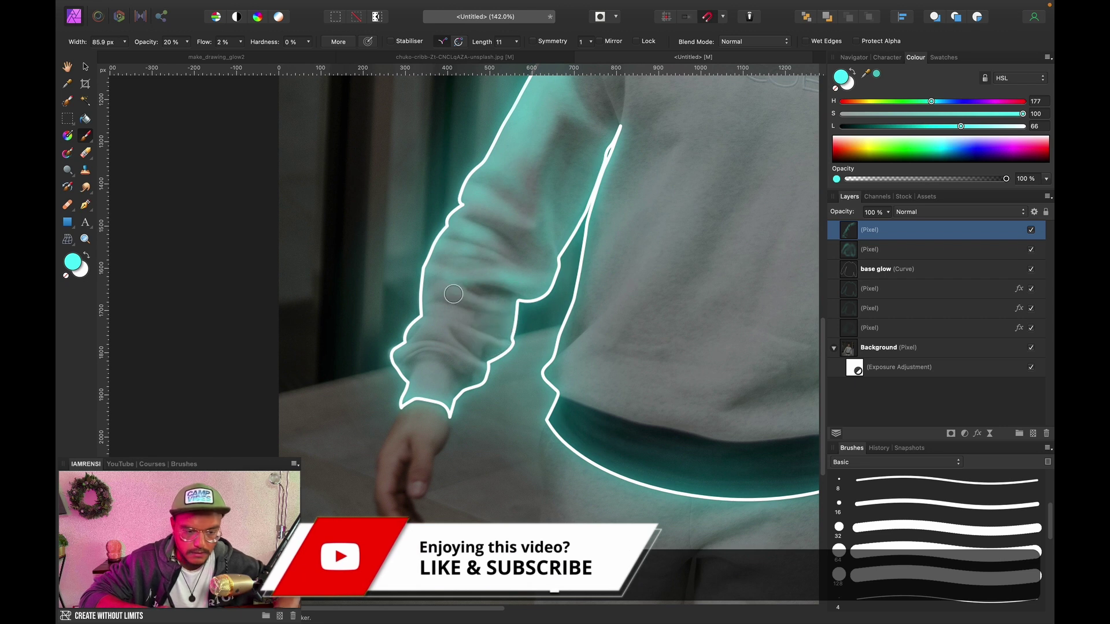
pyautogui.press(']')
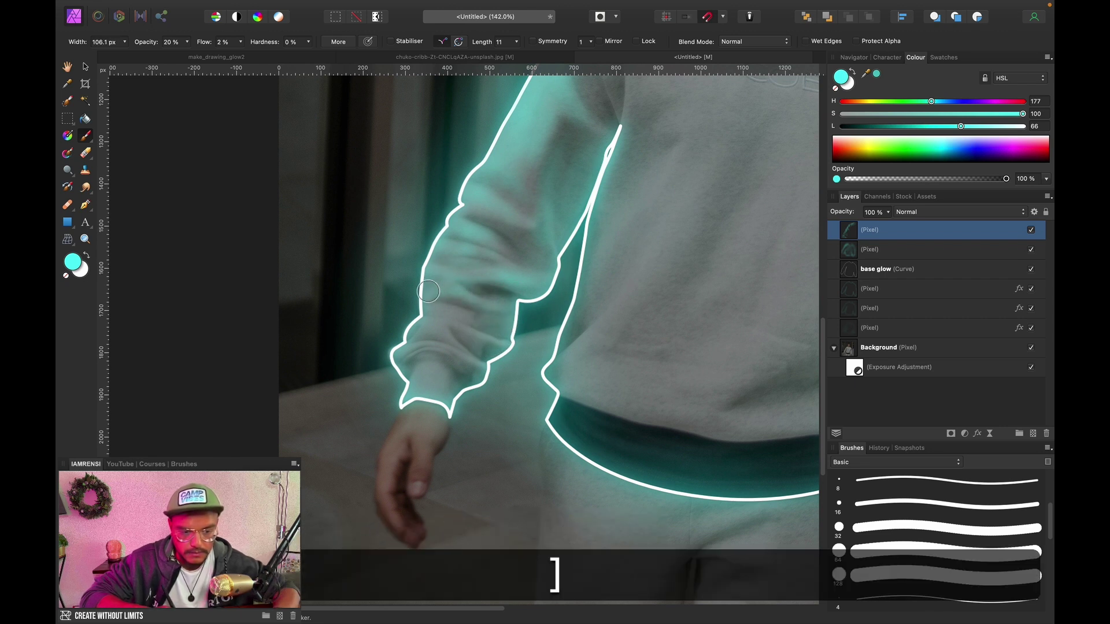
pyautogui.press('[')
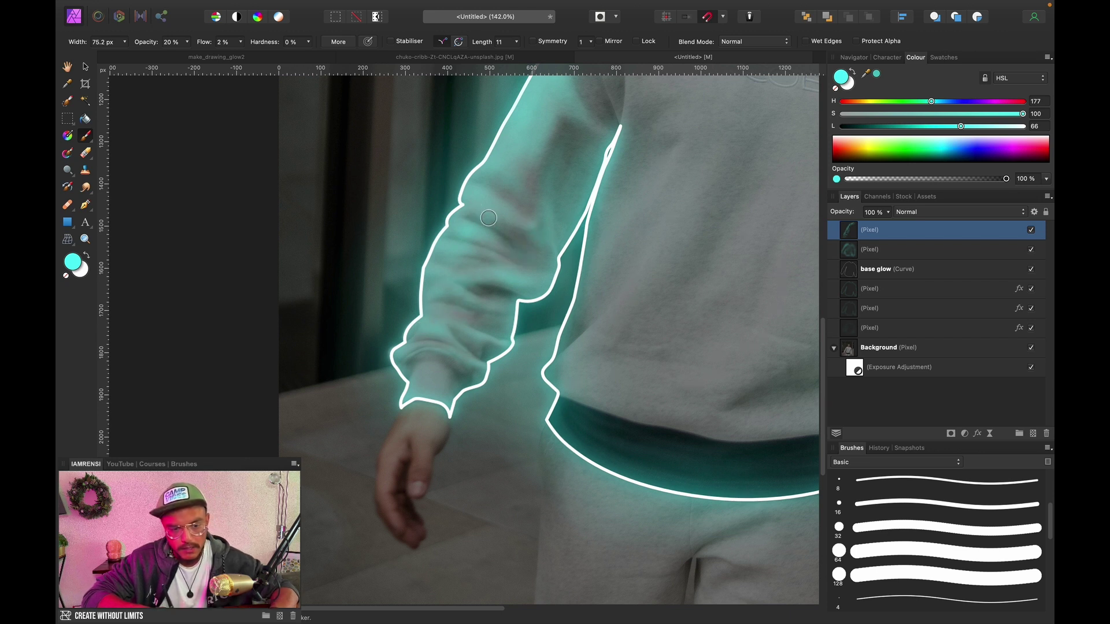
# Paint cyan light along the folds of the sweatshirt's torso and the other sleeve with a brush about 72 to 220 px wide
pyautogui.press('space')
pyautogui.press('c')
pyautogui.moveTo(441, 371)
pyautogui.mouseDown()
pyautogui.moveTo(462, 339)
pyautogui.moveTo(457, 309)
pyautogui.mouseUp()
pyautogui.press('b')
pyautogui.press('space')
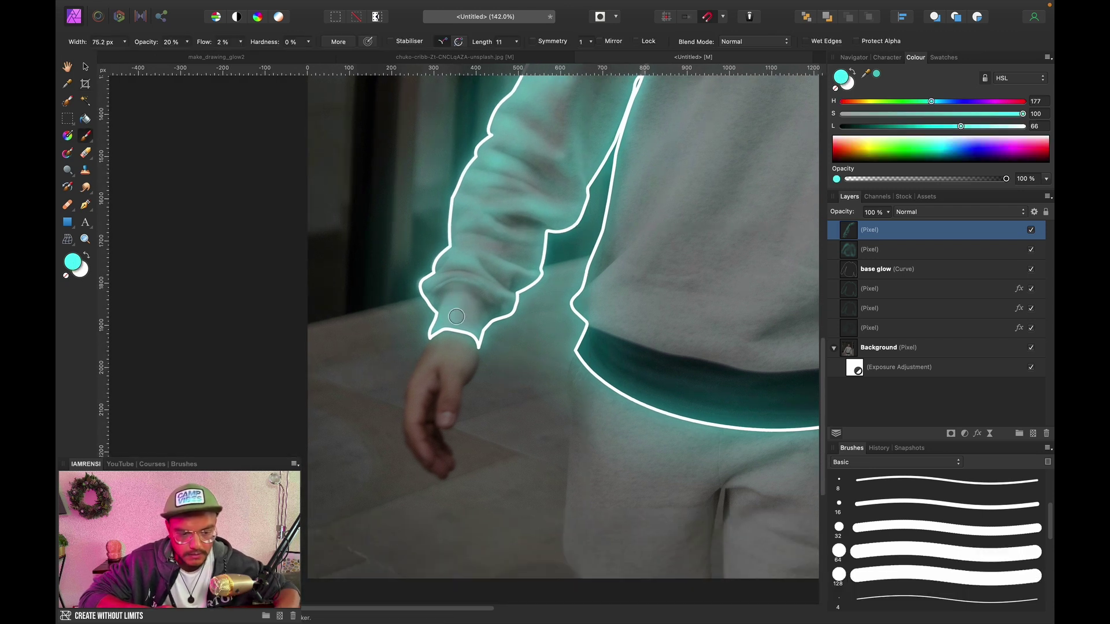
pyautogui.press('space')
pyautogui.moveTo(623, 196)
pyautogui.mouseDown()
pyautogui.moveTo(525, 250)
pyautogui.moveTo(422, 352)
pyautogui.mouseUp()
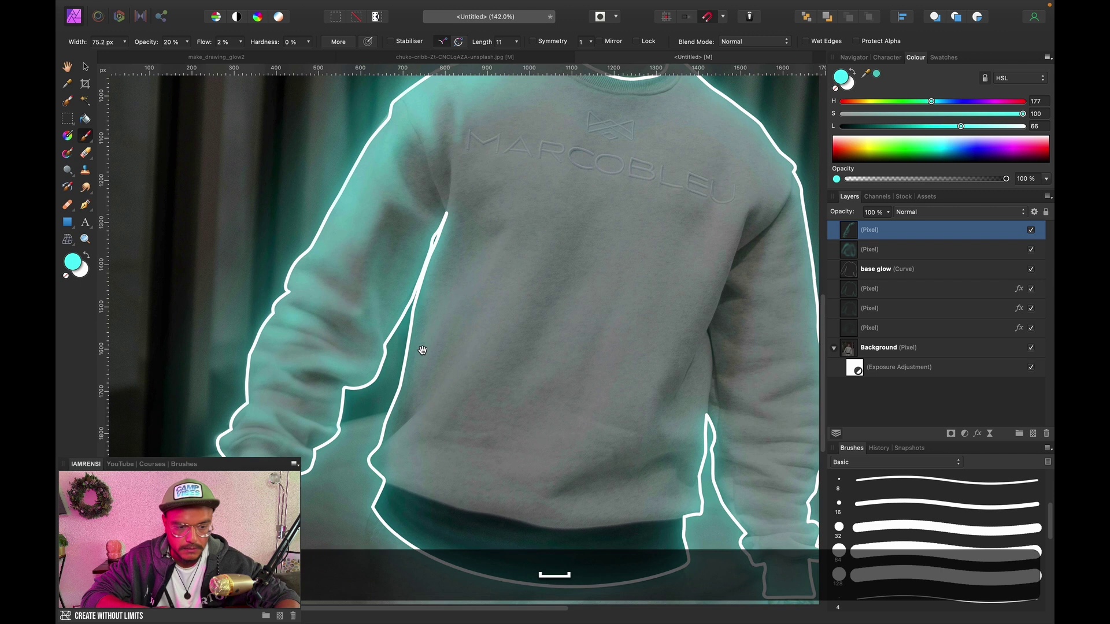
pyautogui.press(']')
pyautogui.press(']')
pyautogui.press('[')
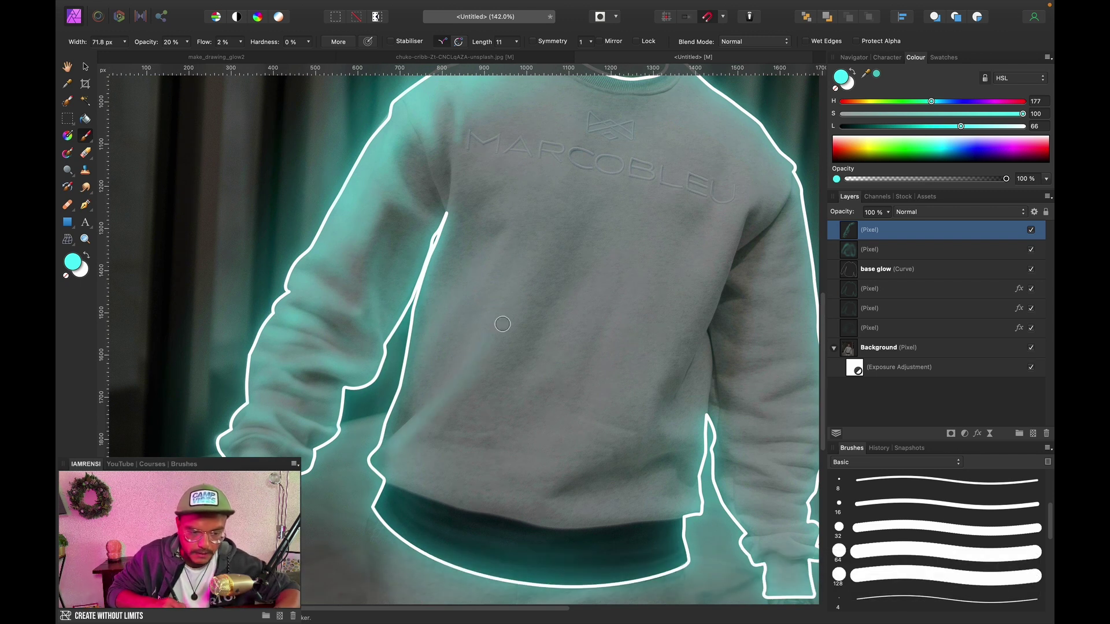
pyautogui.press(']')
pyautogui.press(']')
pyautogui.press(']')
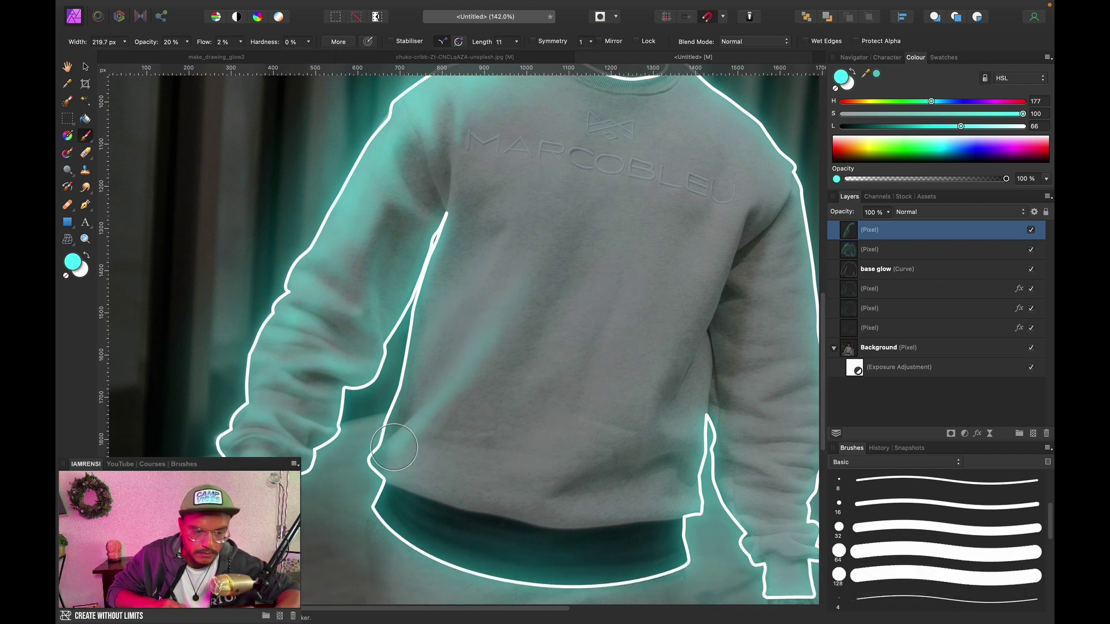
pyautogui.press('[')
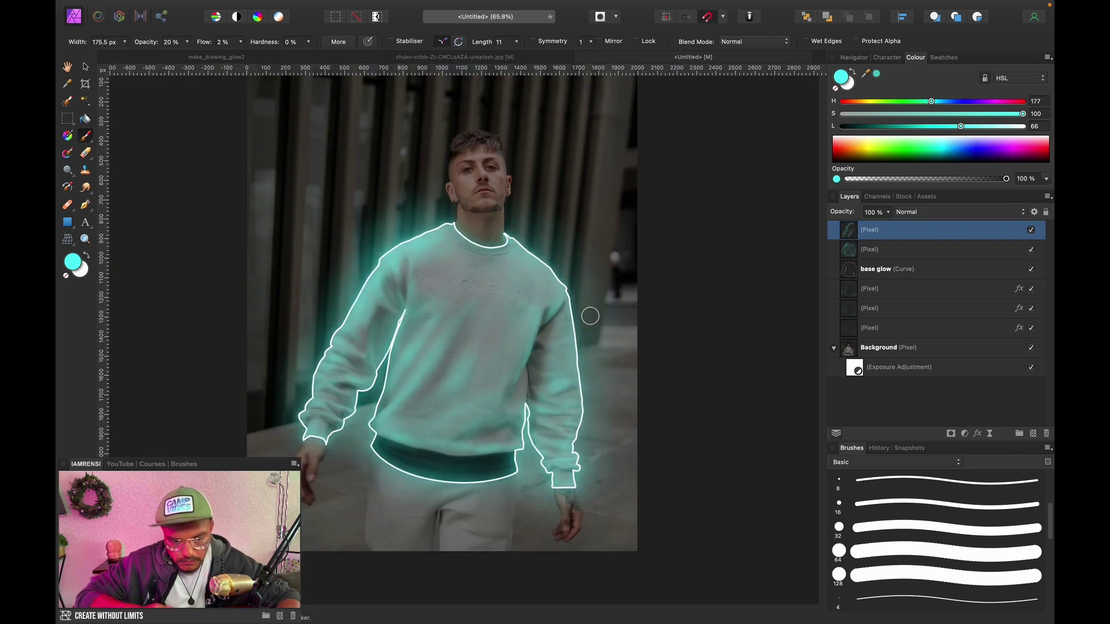
# Compare the whole image with and without the top painted light layer
pyautogui.press('super+0')
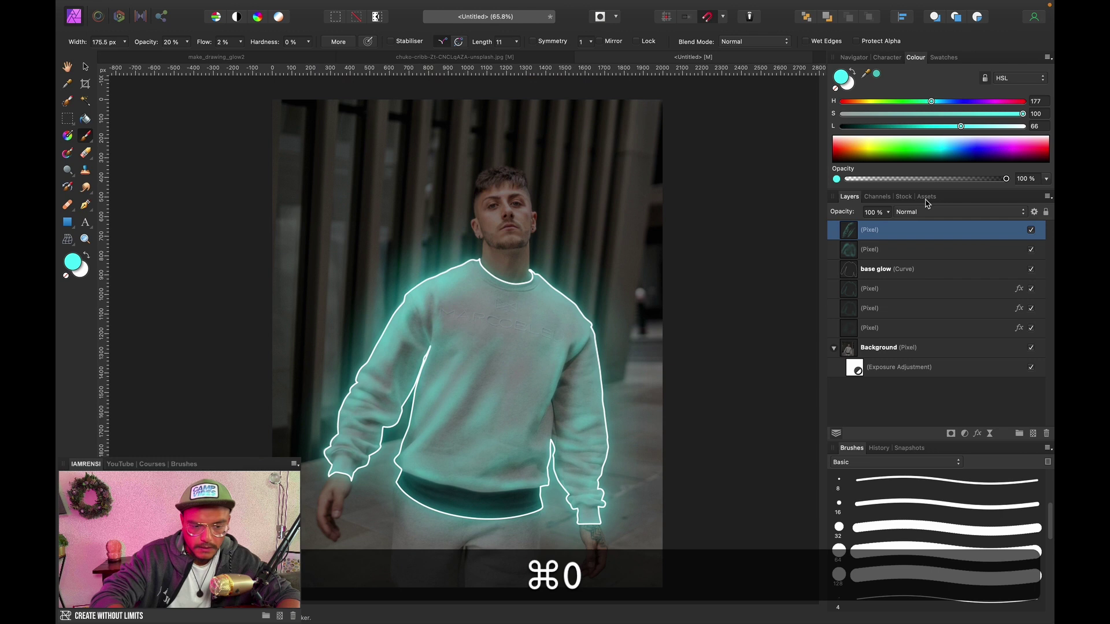
pyautogui.click(1032, 231)
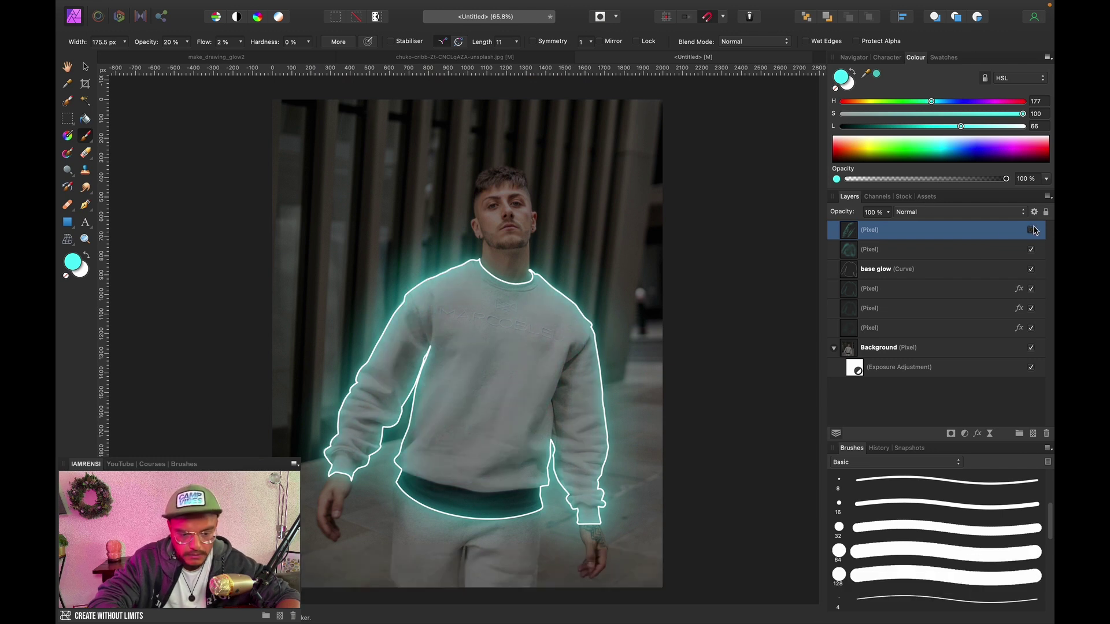
pyautogui.click(1033, 230)
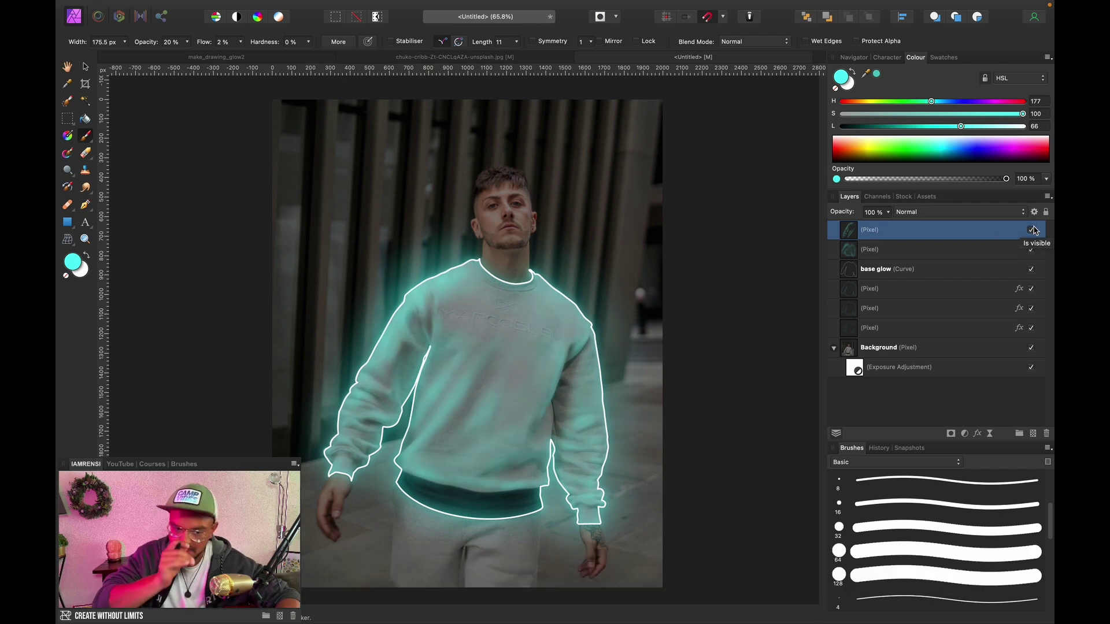
# Build up the cyan light on the front of the sweatshirt with a brush about 105 to 280 px wide
pyautogui.scroll(5, 622, 351)
pyautogui.press('[')
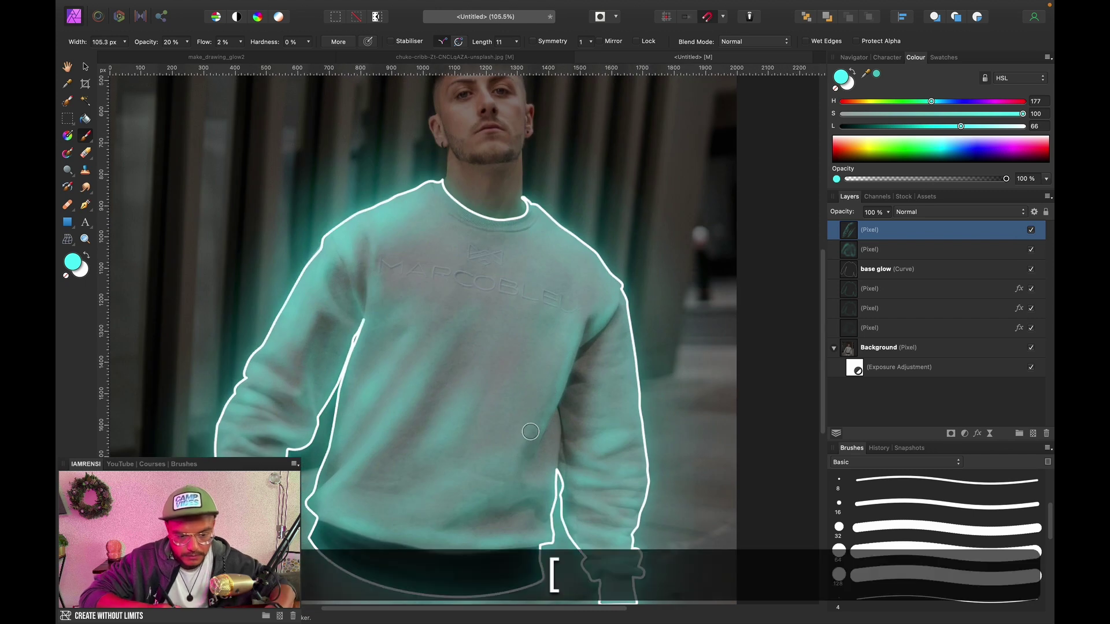
pyautogui.press(']')
pyautogui.press(']')
pyautogui.press(']')
pyautogui.press(']')
pyautogui.press(']')
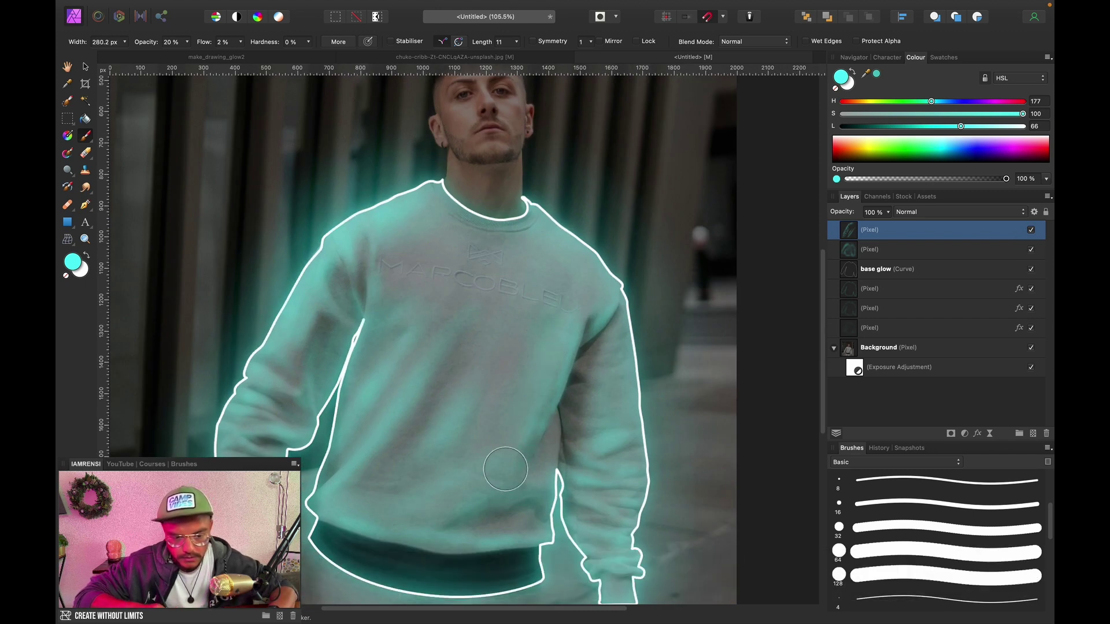
# Paint cyan reflected light on the neck, jaw, nose and ears with a brush about 87 to 175 px wide
pyautogui.press('space')
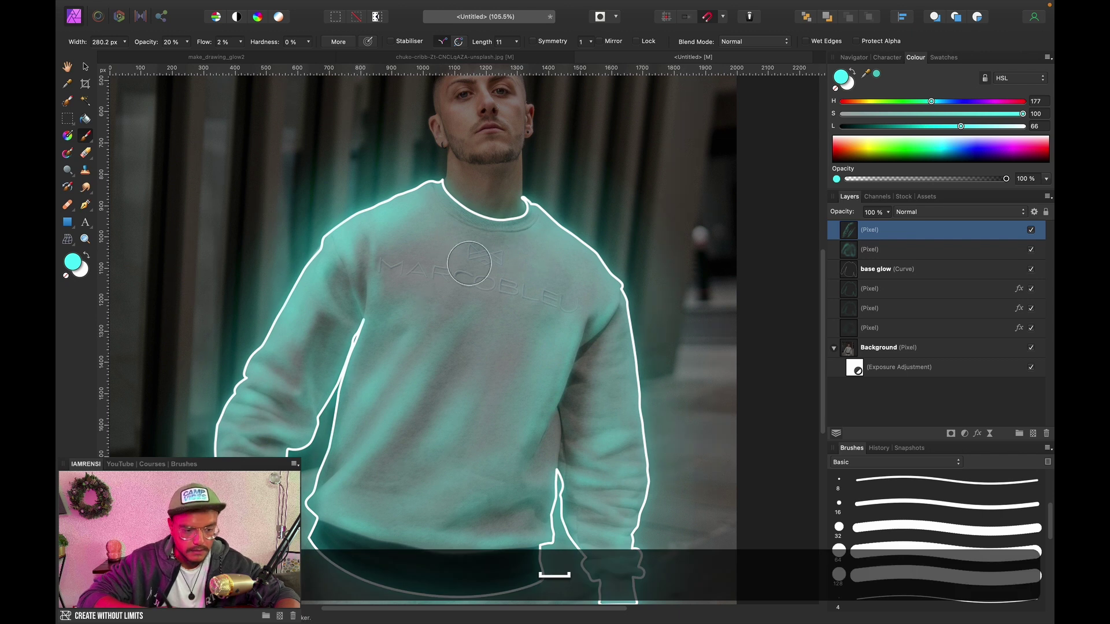
pyautogui.press('super+=')
pyautogui.press('space')
pyautogui.moveTo(422, 168); pyautogui.dragTo(431, 472)
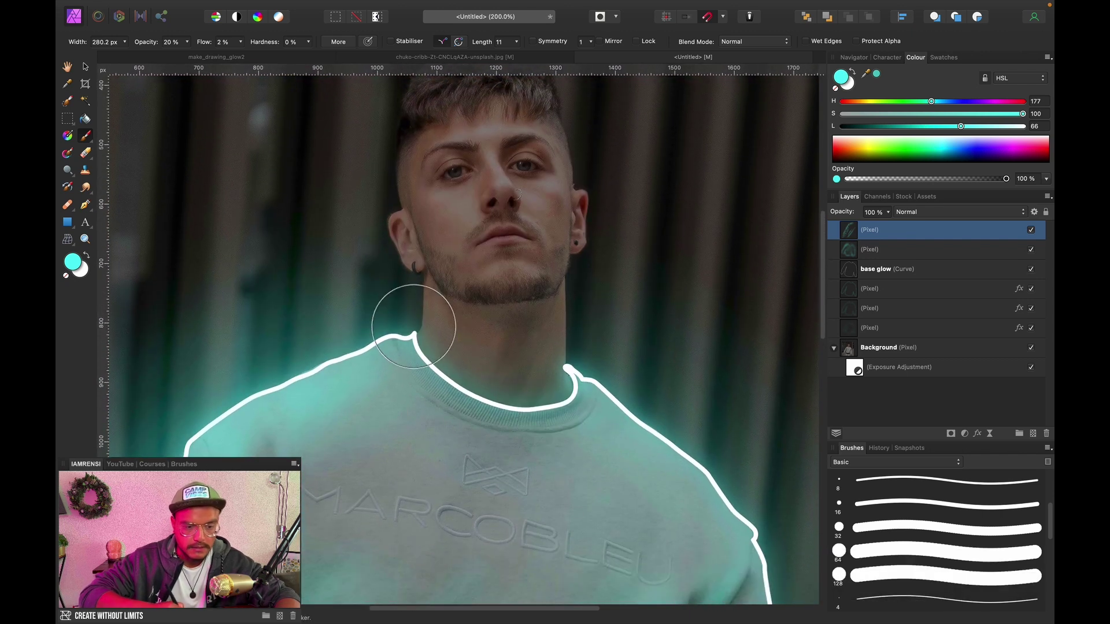
pyautogui.press('[')
pyautogui.press('[')
pyautogui.press('[')
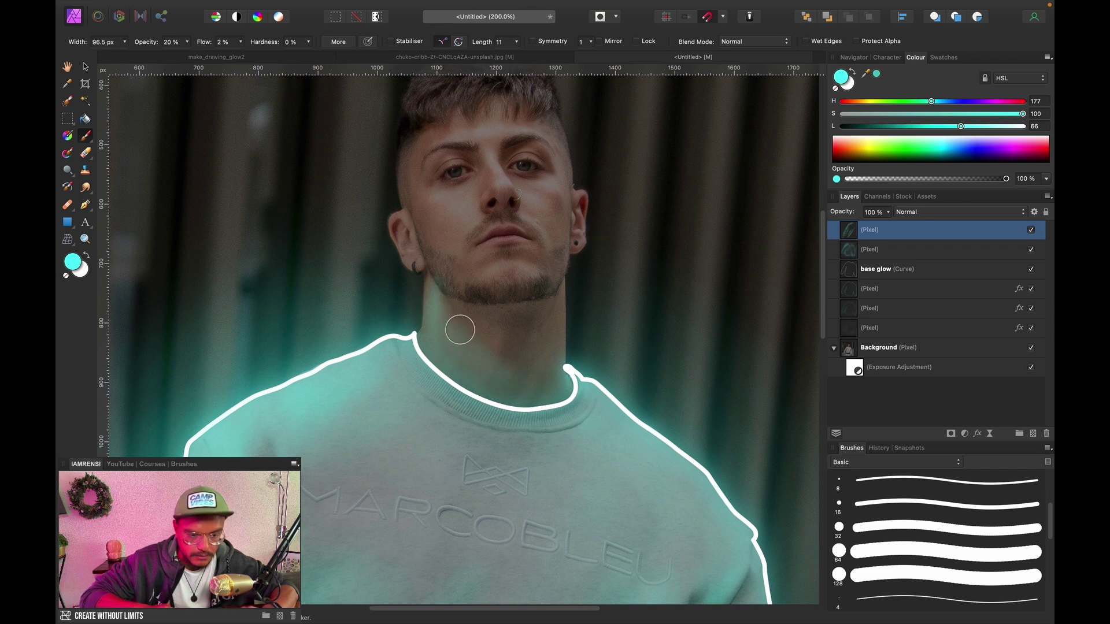
pyautogui.moveTo(457, 318)
pyautogui.mouseDown()
pyautogui.moveTo(548, 283)
pyautogui.moveTo(563, 261)
pyautogui.mouseUp()
pyautogui.press('[')
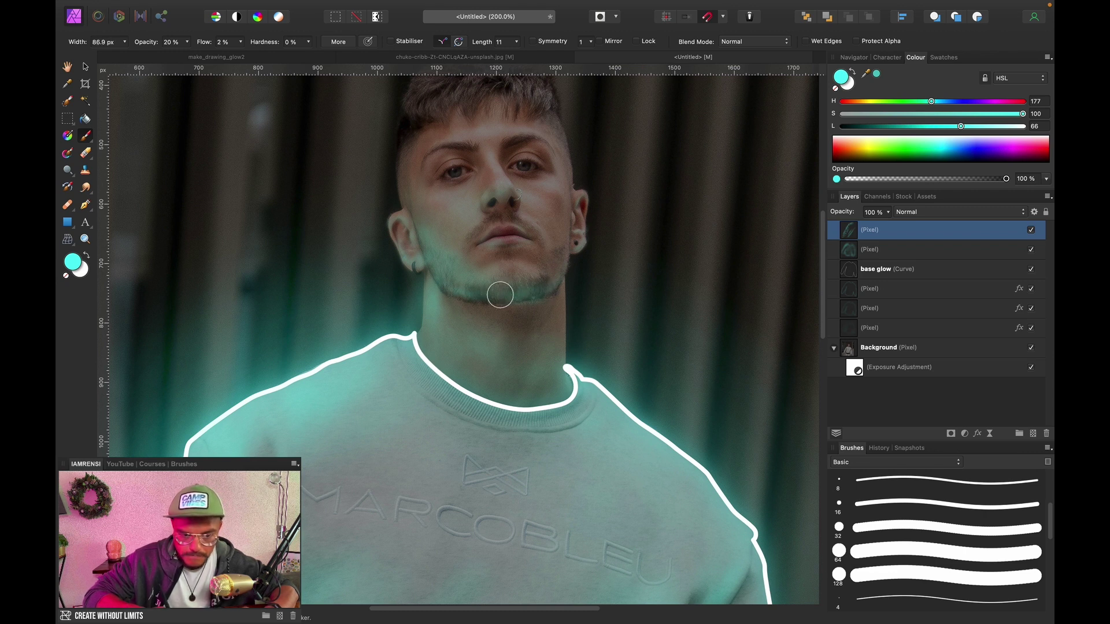
pyautogui.press(']')
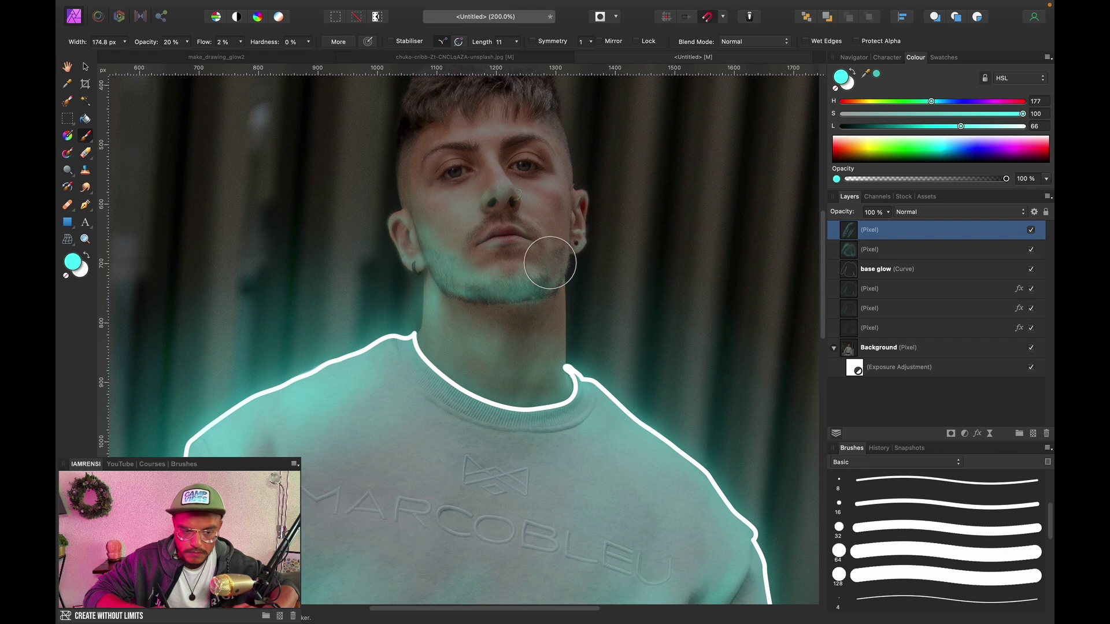
# Soften the cyan light on the face and neck with the Erase Brush at 2% flow, about 153 to 562 px wide
pyautogui.press('super+0')
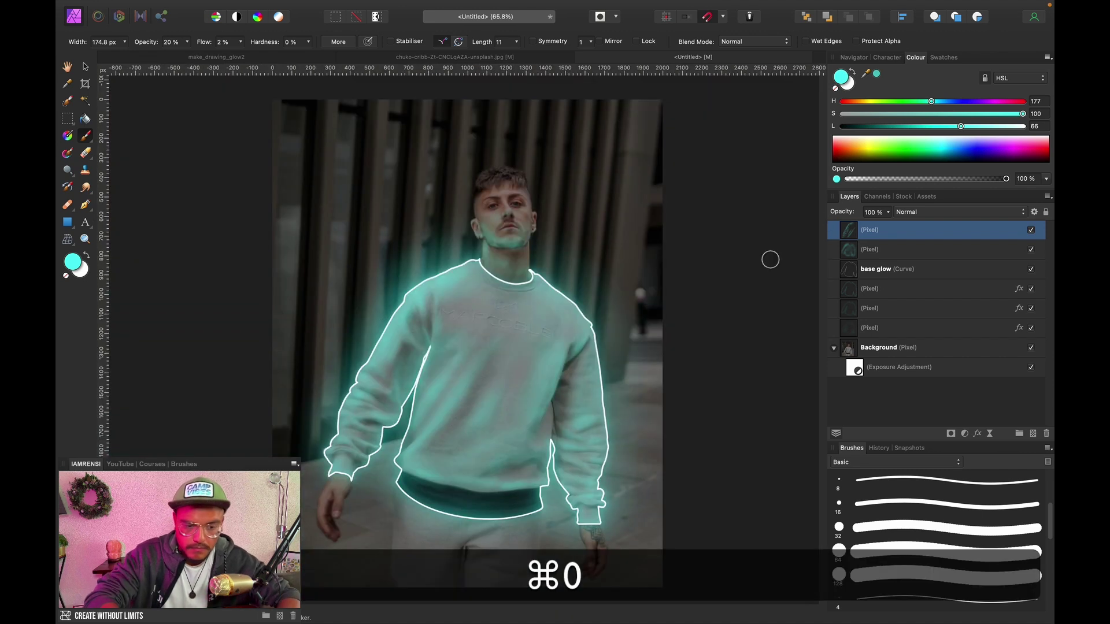
pyautogui.scroll(5, 560, 272)
pyautogui.scroll(2, 497, 254)
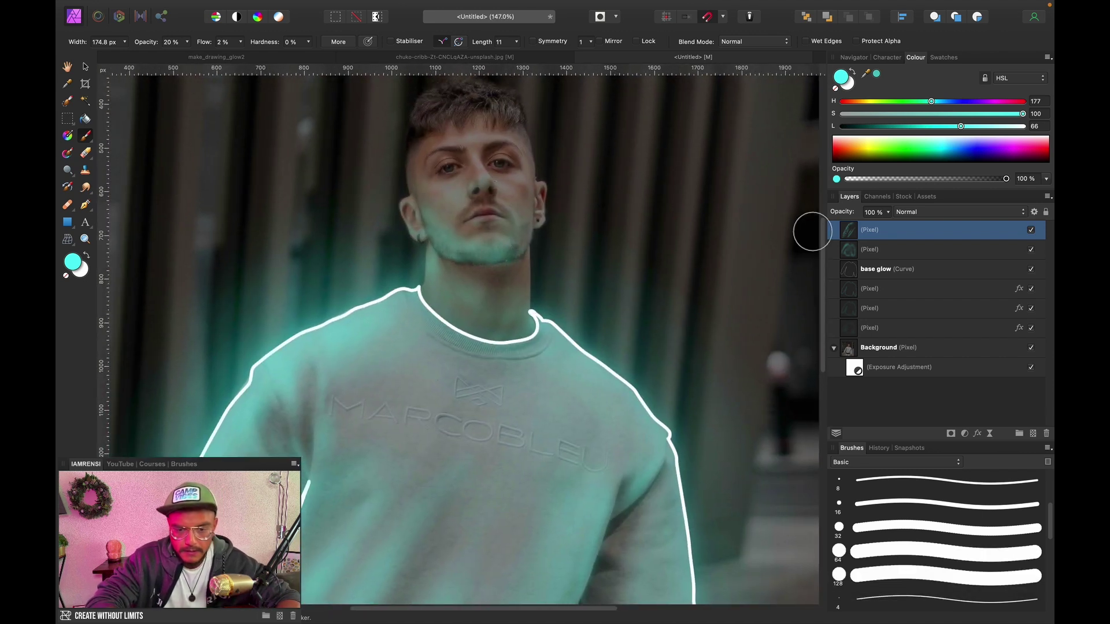
pyautogui.press('e')
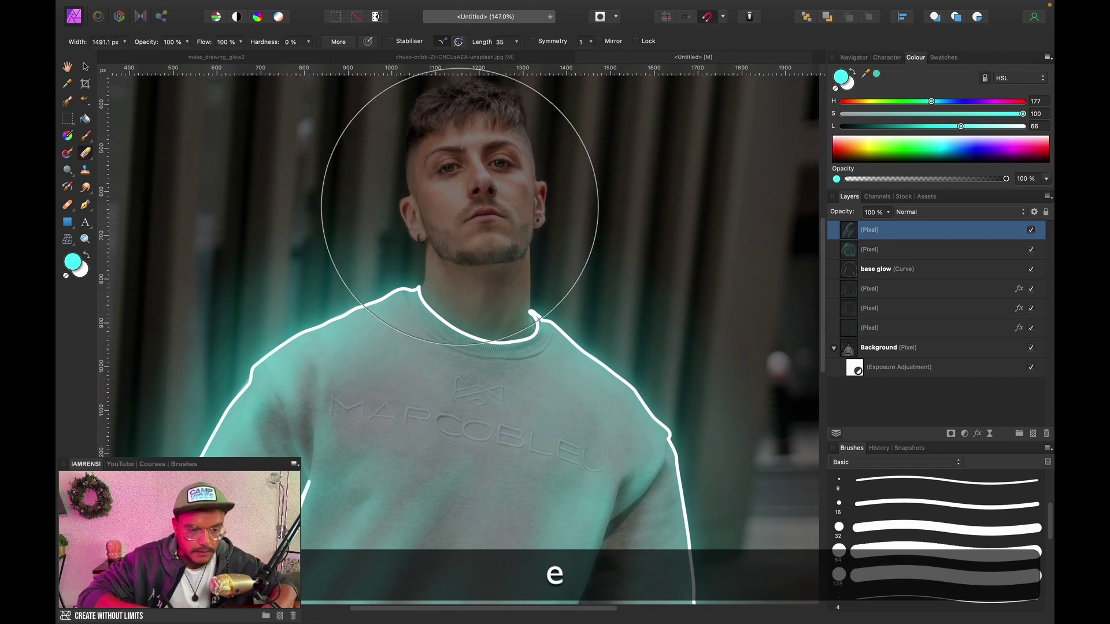
pyautogui.press('[')
pyautogui.moveTo(216, 46); pyautogui.dragTo(207, 48)
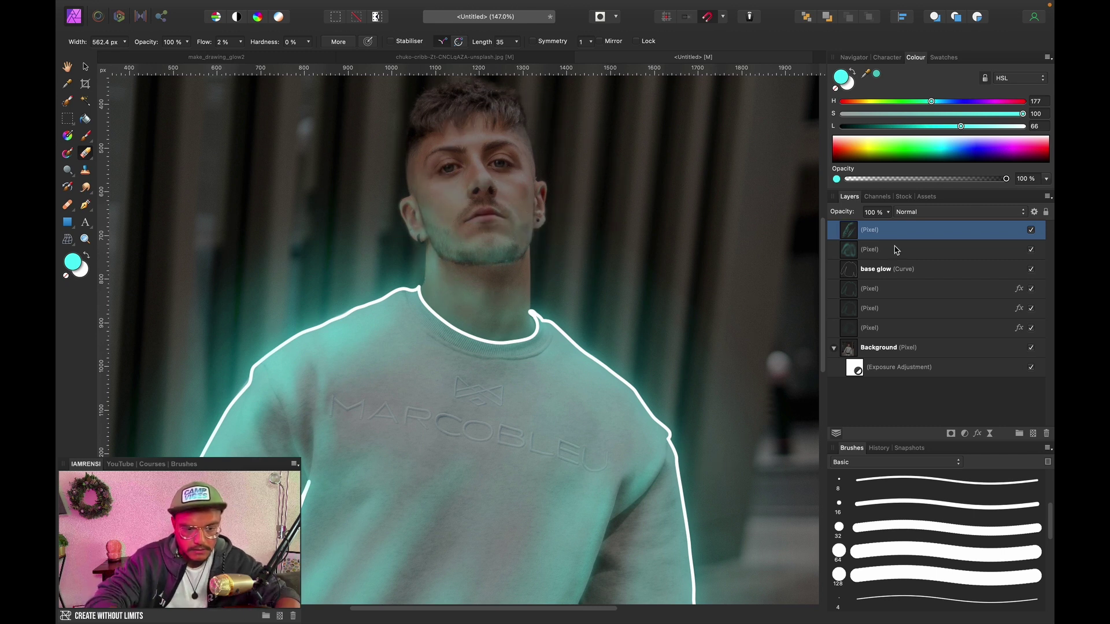
pyautogui.press('[')
pyautogui.press('[')
pyautogui.press('[')
pyautogui.press('[')
pyautogui.press('[')
pyautogui.press('[')
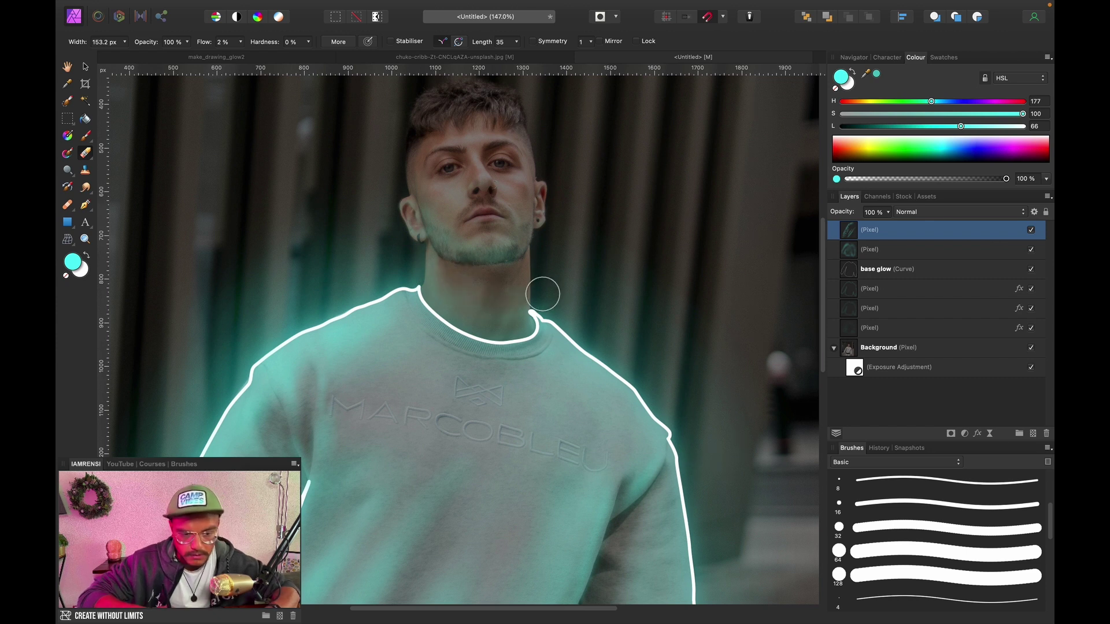
# Toggle the top pixel layer's visibility to check the reflected light on the face and chest
pyautogui.click(1033, 232)
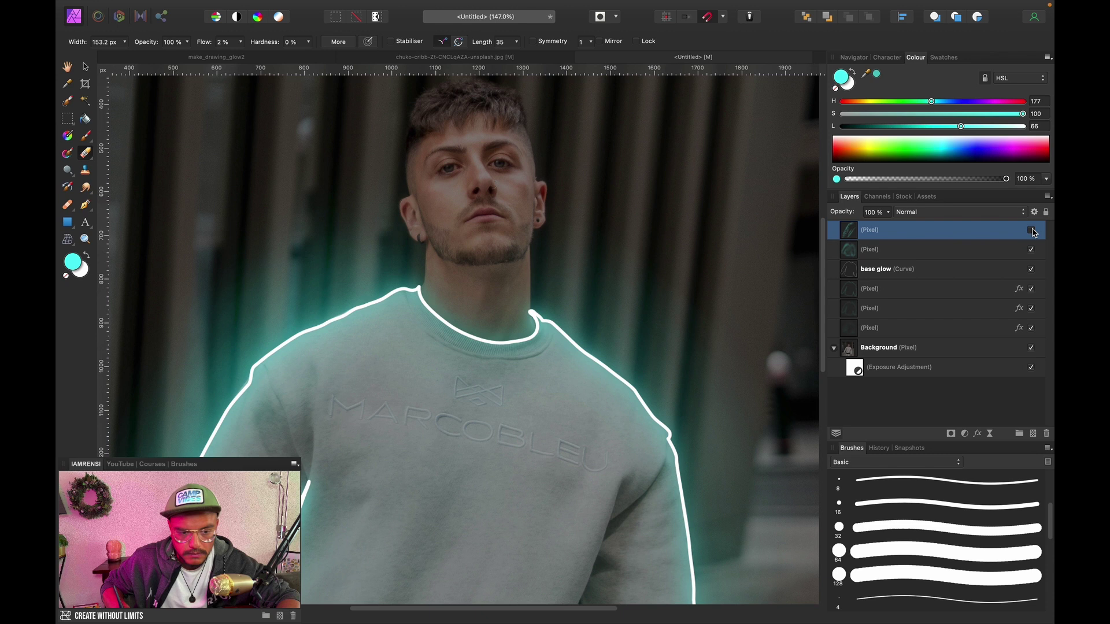
pyautogui.click(1034, 232)
pyautogui.click(1033, 231)
pyautogui.click(1032, 230)
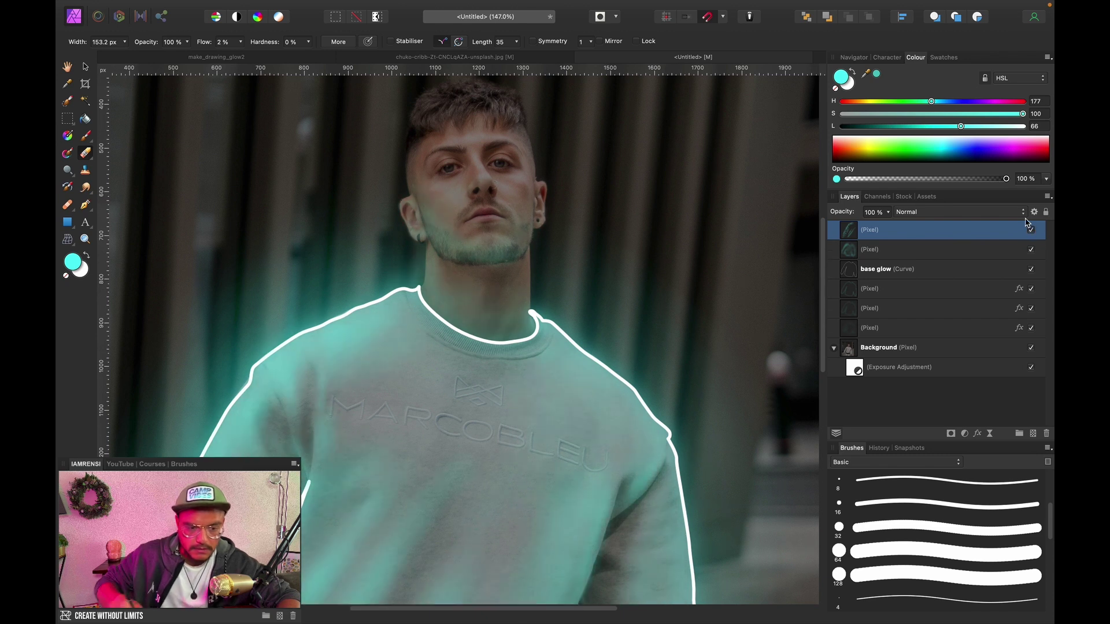
pyautogui.press('super+0')
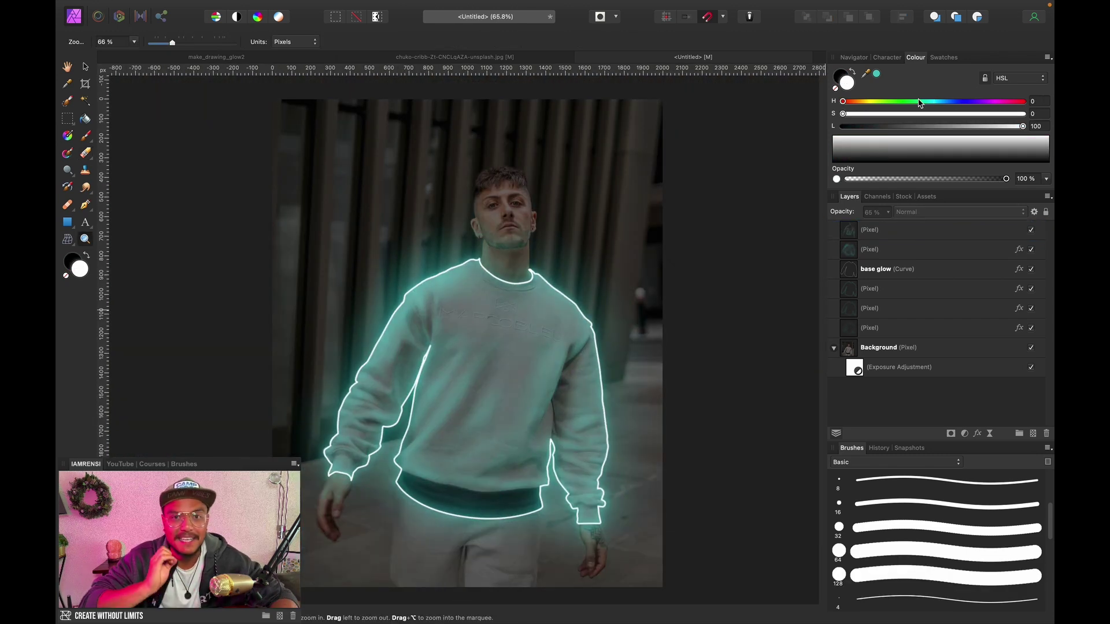
# Add a Curves adjustment above the top pixel layer, moving the white point to about X 0.741 and the black point to X 0.03
pyautogui.click(889, 235)
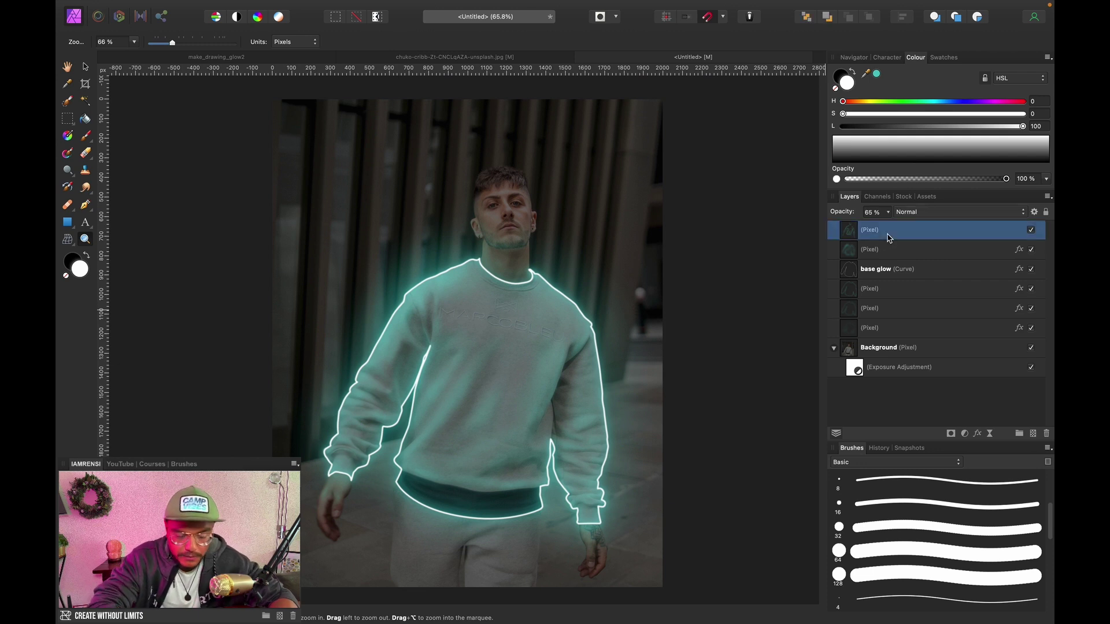
pyautogui.press('super+m')
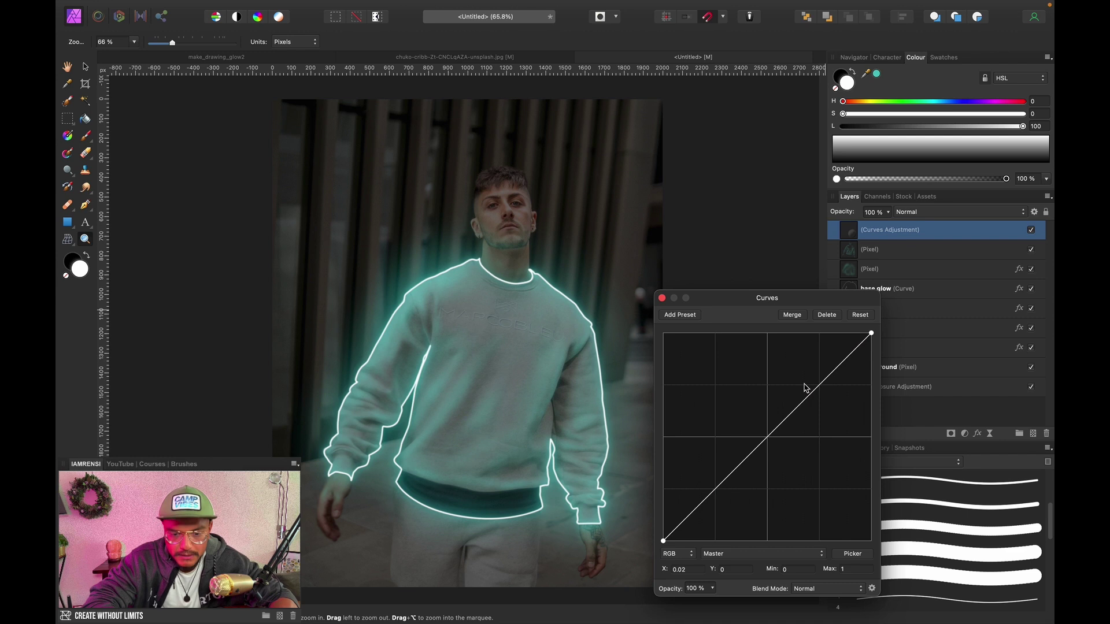
pyautogui.moveTo(872, 337); pyautogui.dragTo(820, 325)
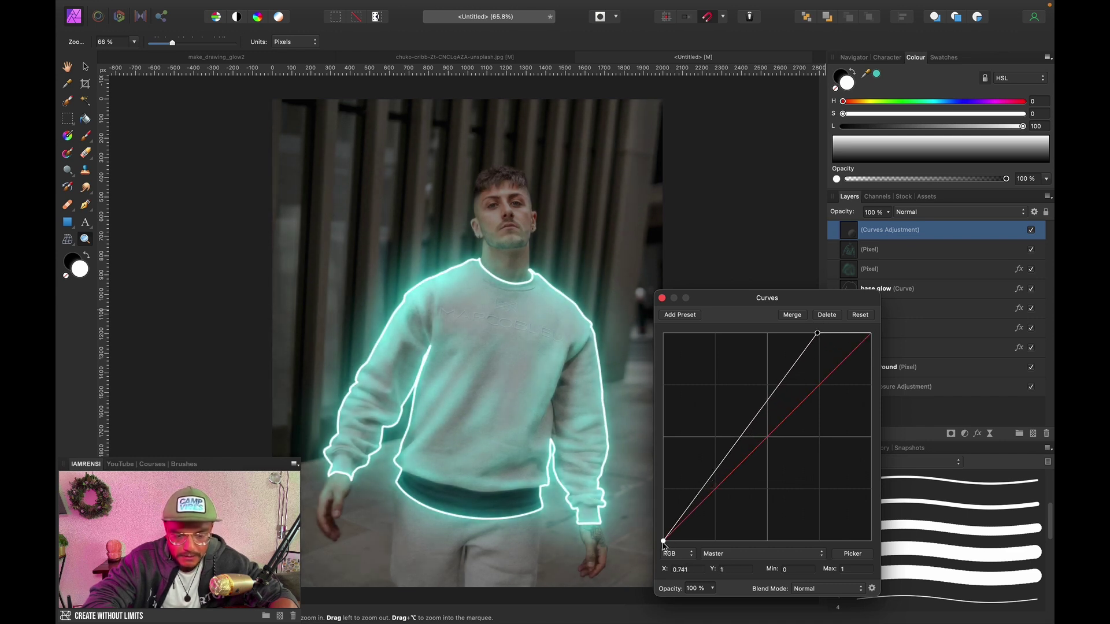
pyautogui.moveTo(664, 542); pyautogui.dragTo(671, 547)
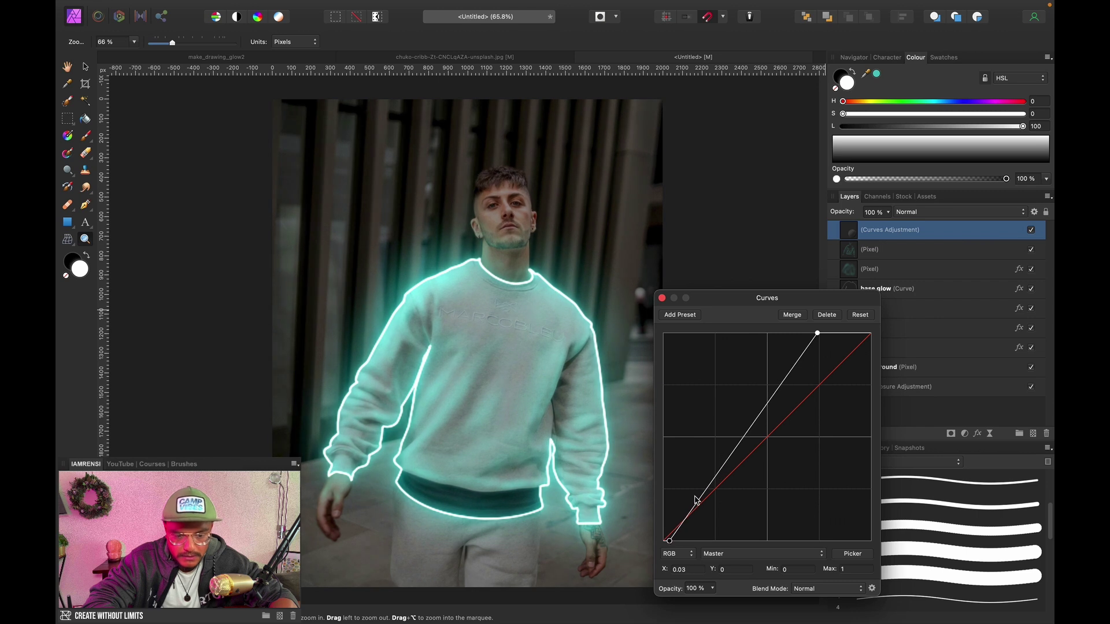
# Bend the curve into an S with a shadow point near X 0.216, Y 0.199 and a raised midtone point, easing the white point back
pyautogui.moveTo(705, 504); pyautogui.dragTo(710, 504)
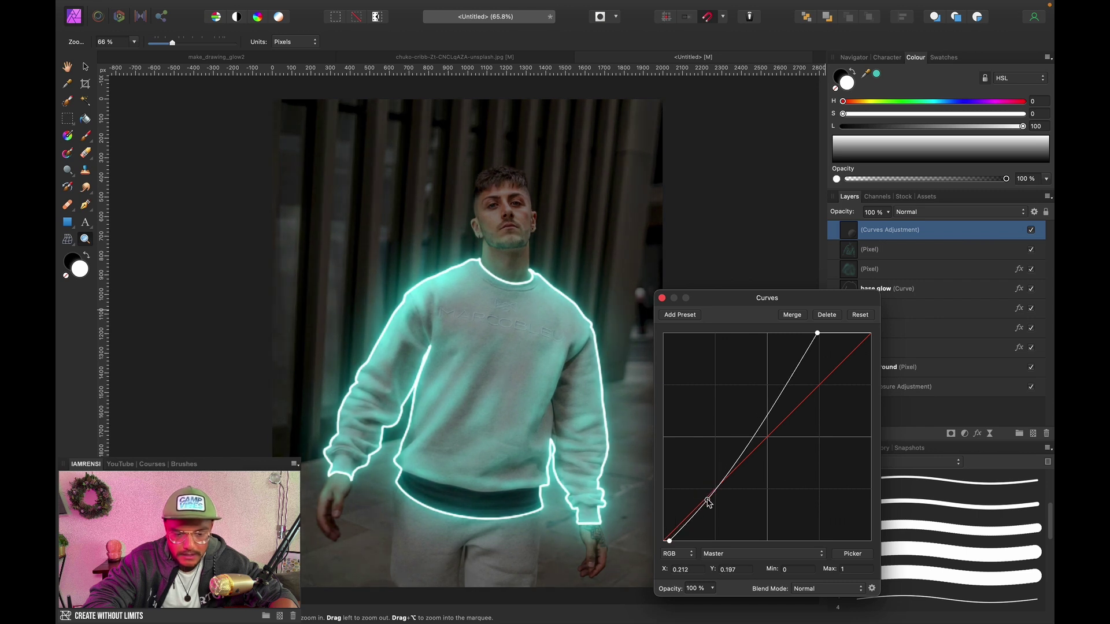
pyautogui.click(777, 401)
pyautogui.moveTo(776, 401); pyautogui.dragTo(773, 399)
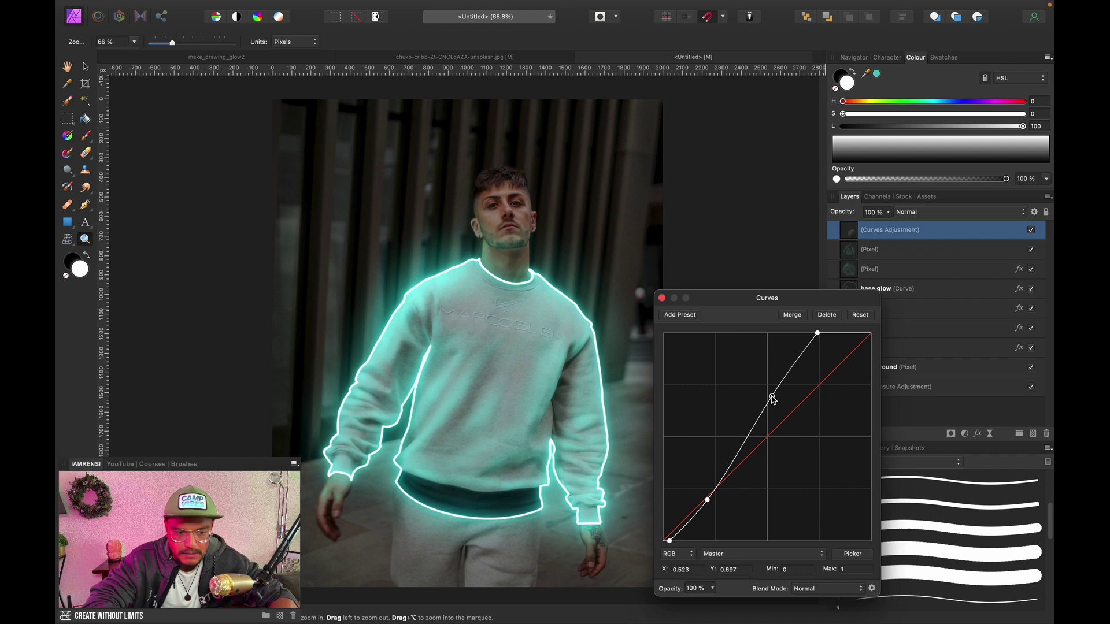
pyautogui.click(818, 334)
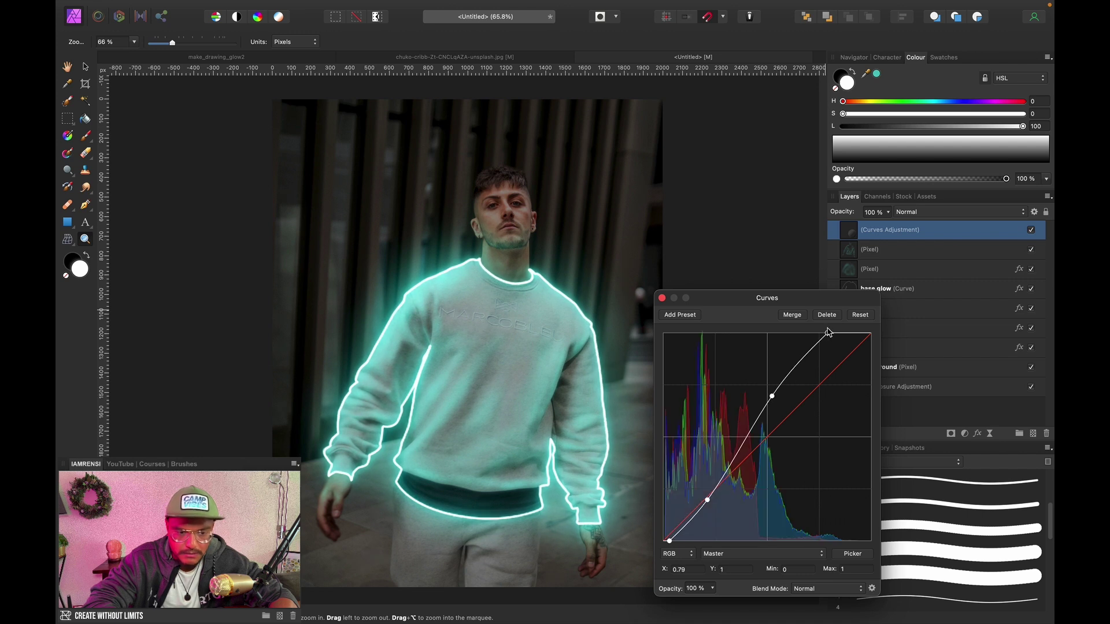
pyautogui.moveTo(708, 500); pyautogui.dragTo(710, 502)
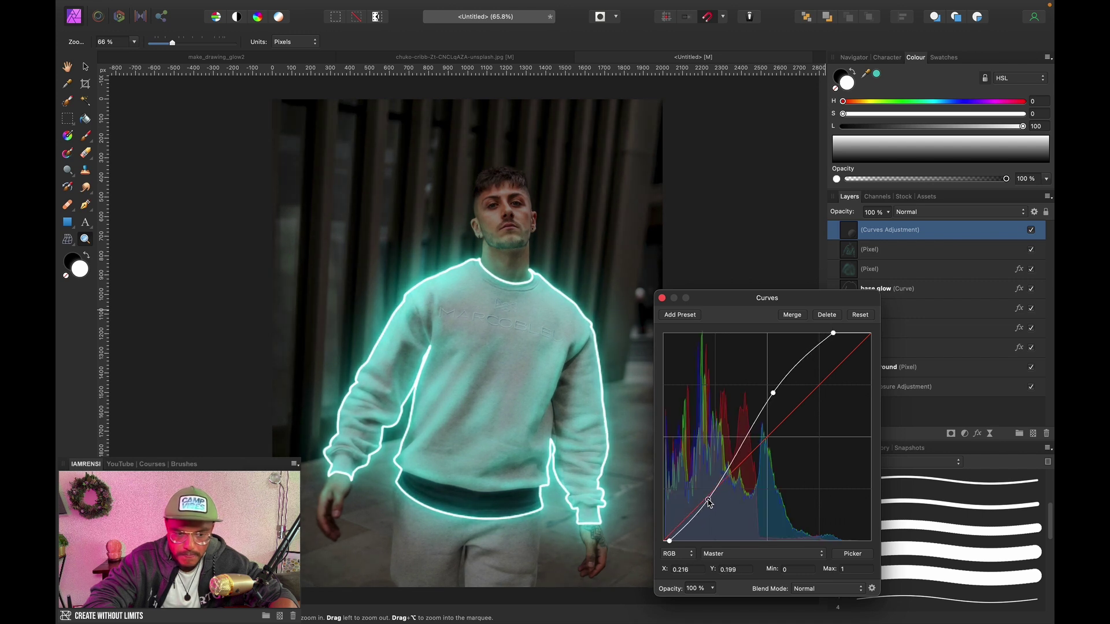
pyautogui.click(662, 298)
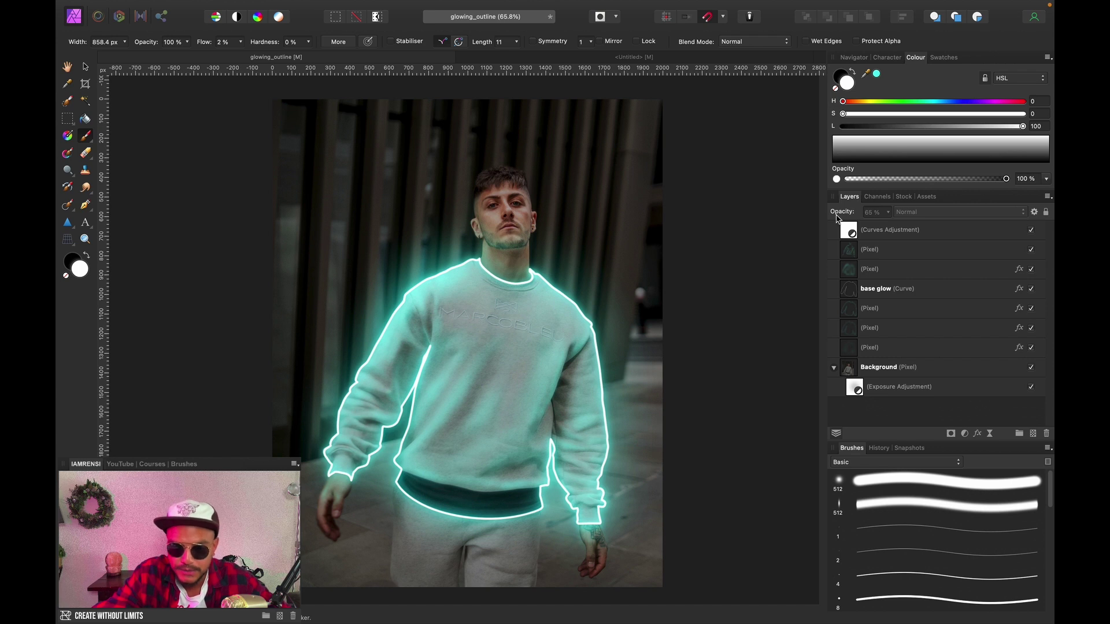
# Add a pixel layer above the Curves adjustment with a cyan Colour Overlay effect, HSL 175, 100, 66
pyautogui.click(903, 234)
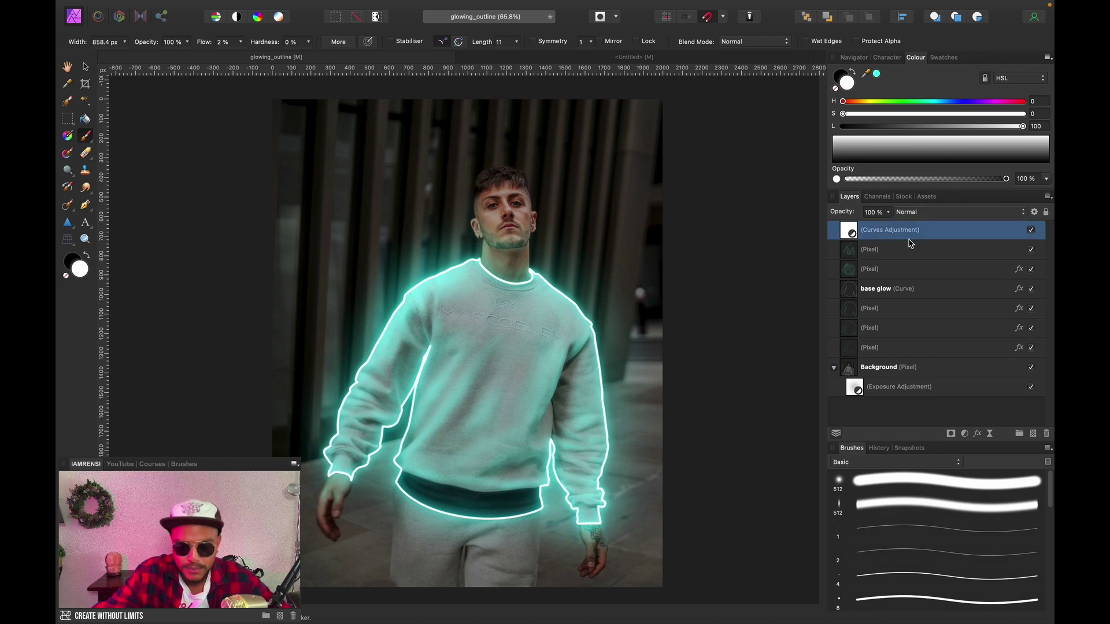
pyautogui.click(1034, 434)
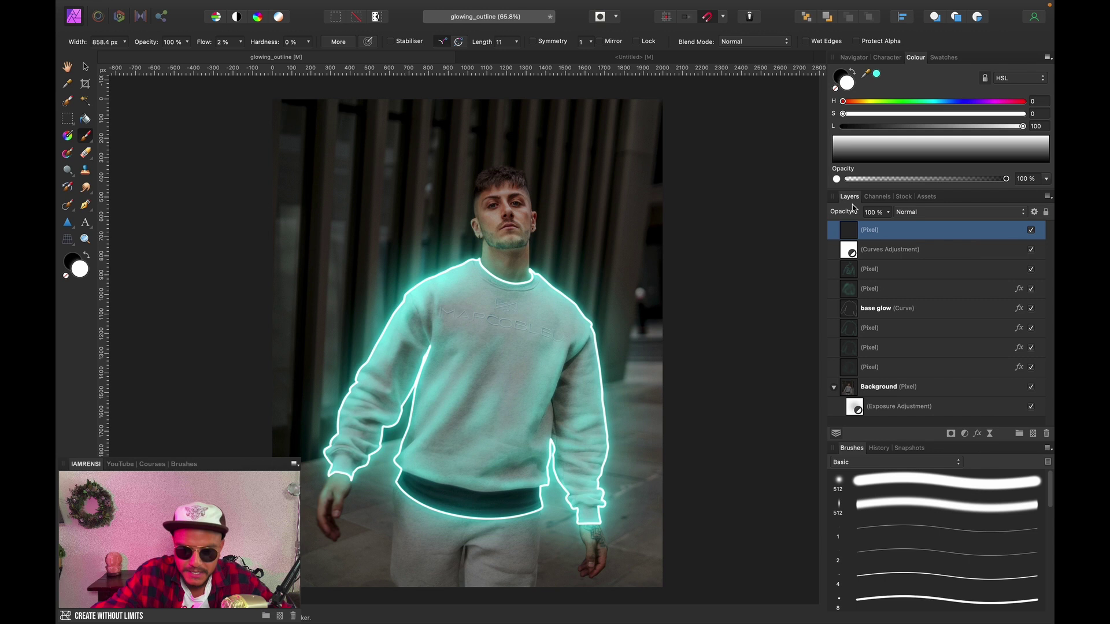
pyautogui.click(977, 434)
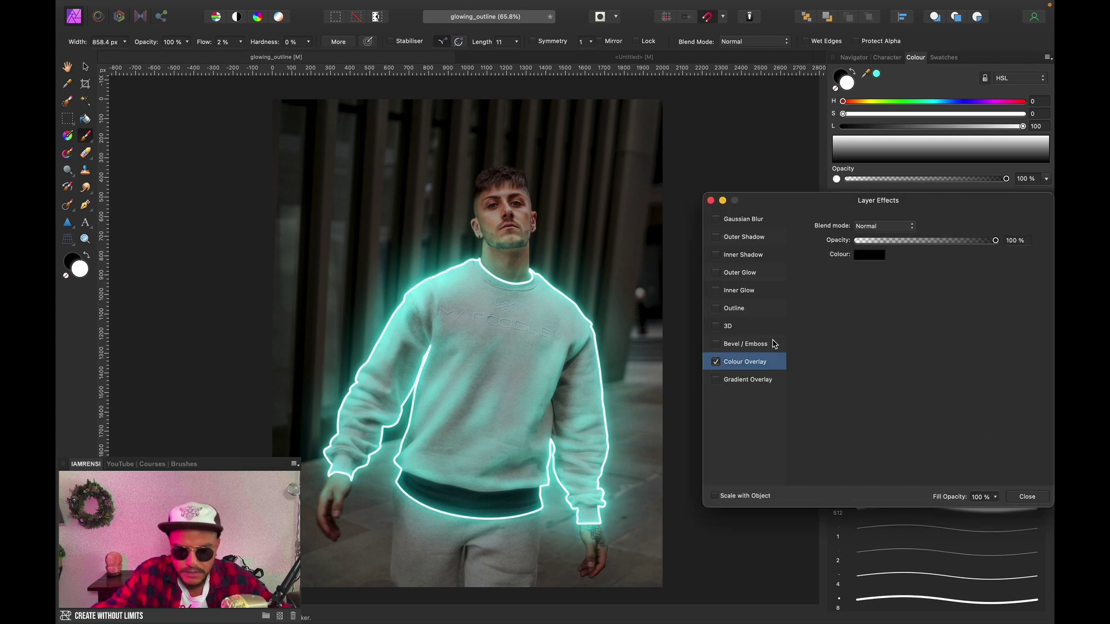
pyautogui.click(885, 255)
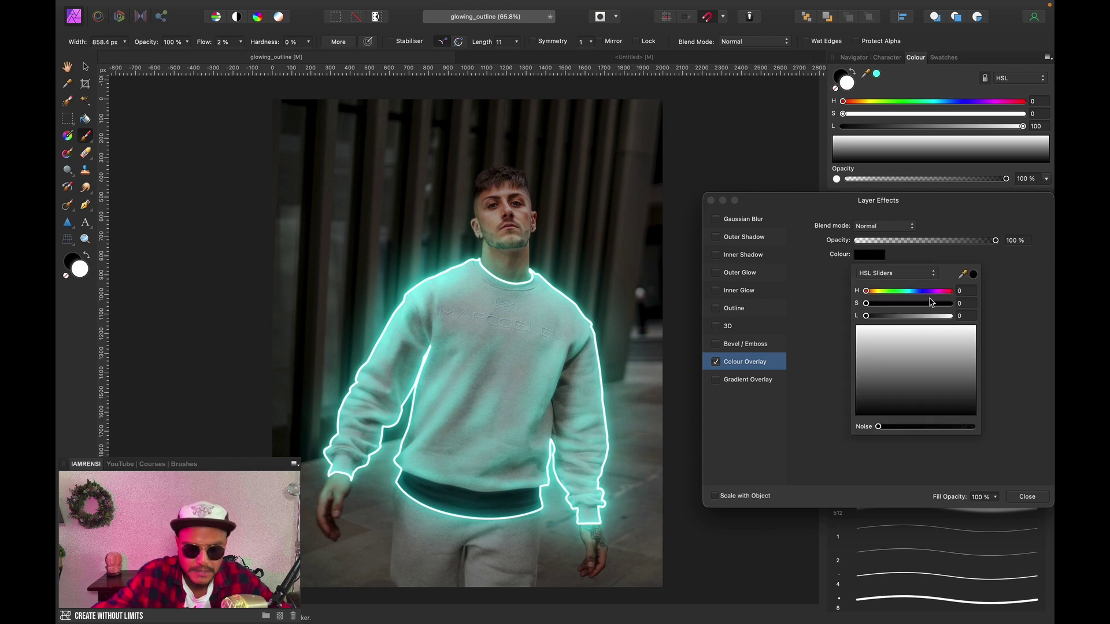
pyautogui.moveTo(962, 275); pyautogui.dragTo(877, 74)
pyautogui.click(975, 275)
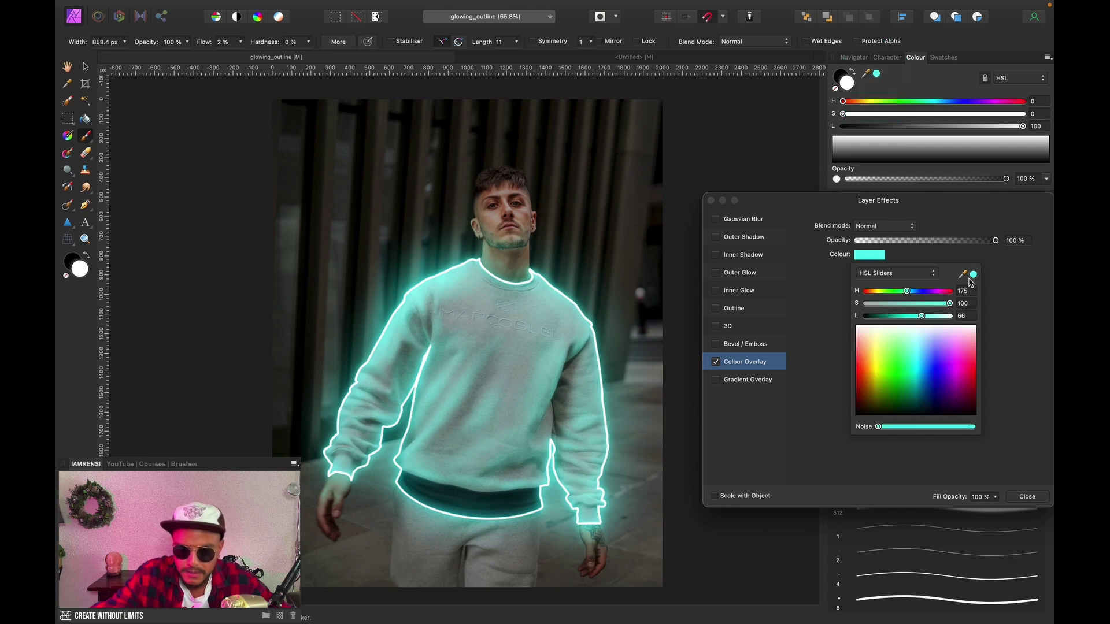
pyautogui.click(951, 257)
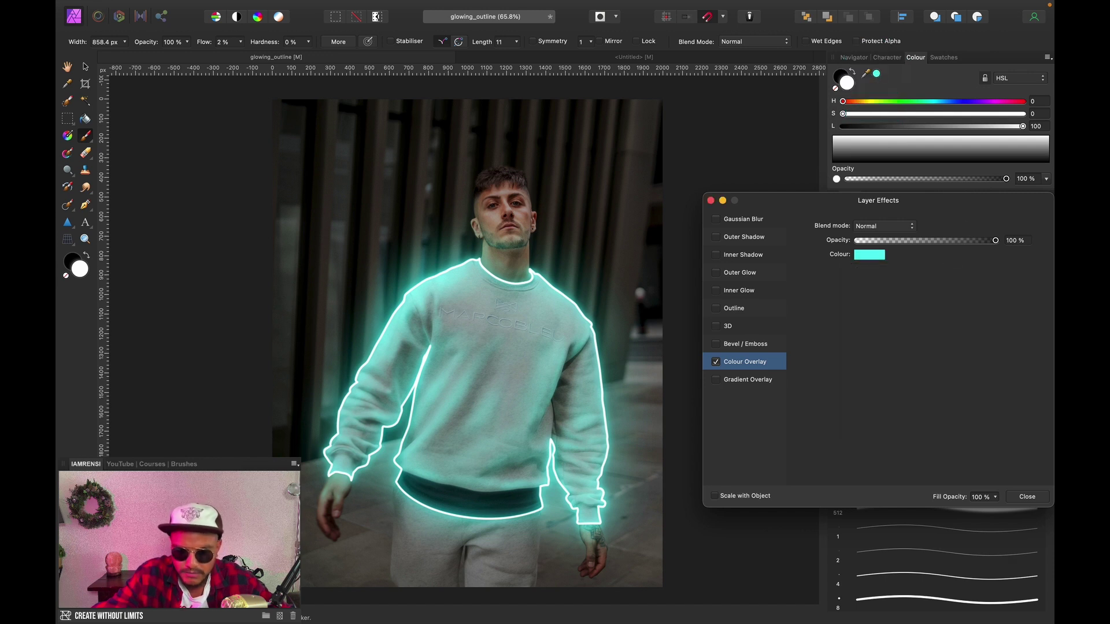
pyautogui.click(1029, 497)
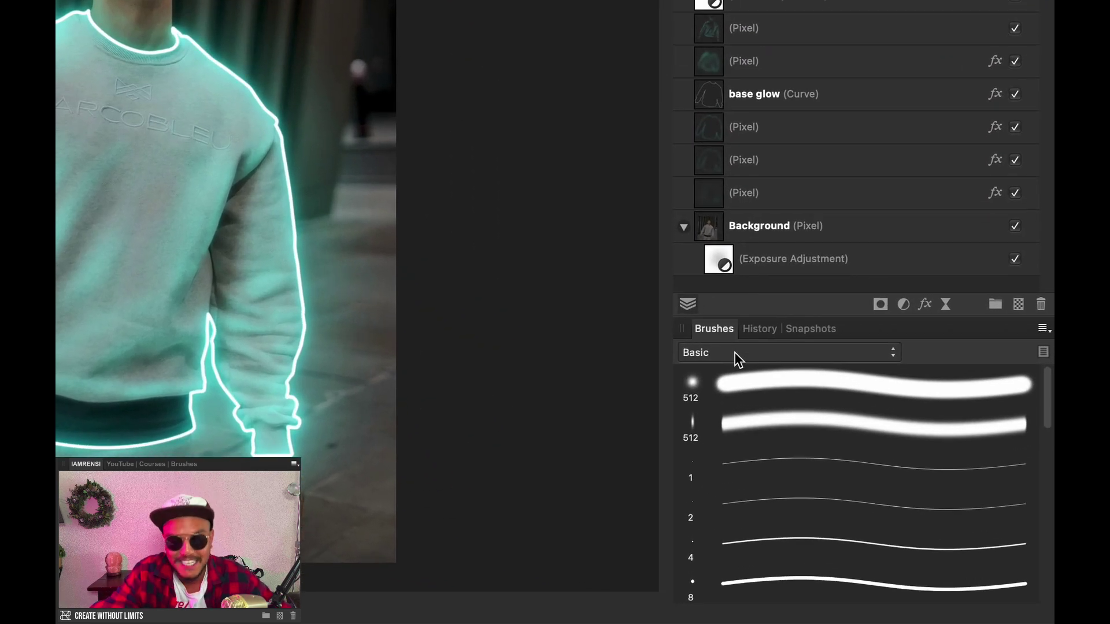
# Choose the second-to-last brush of the IAMRENSI Particle Brushes set for painting on the new layer
pyautogui.click(739, 354)
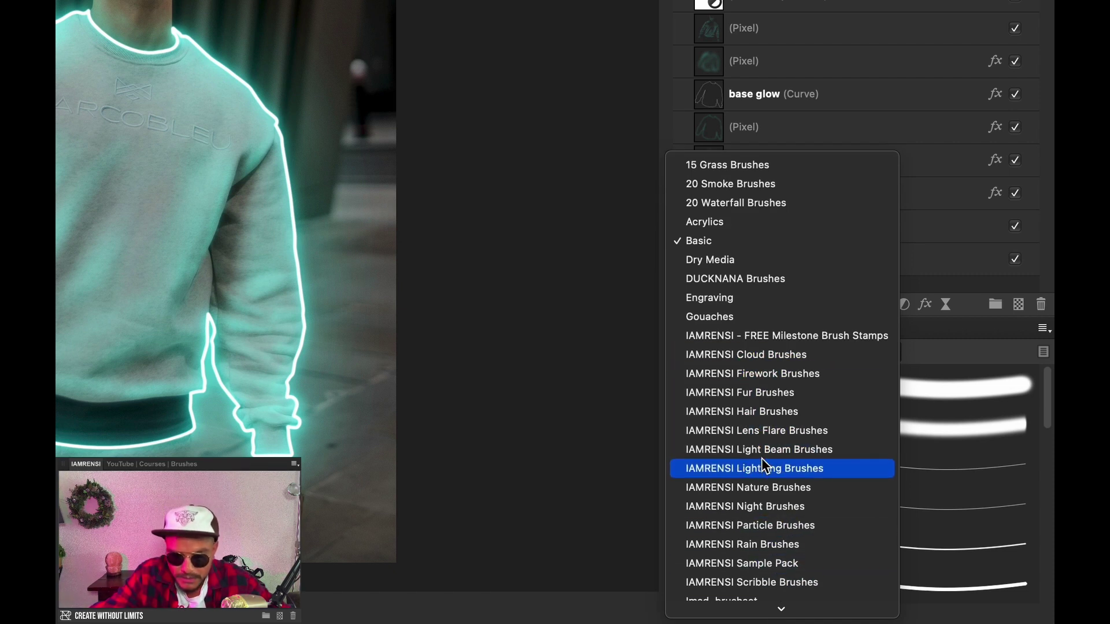
pyautogui.click(770, 527)
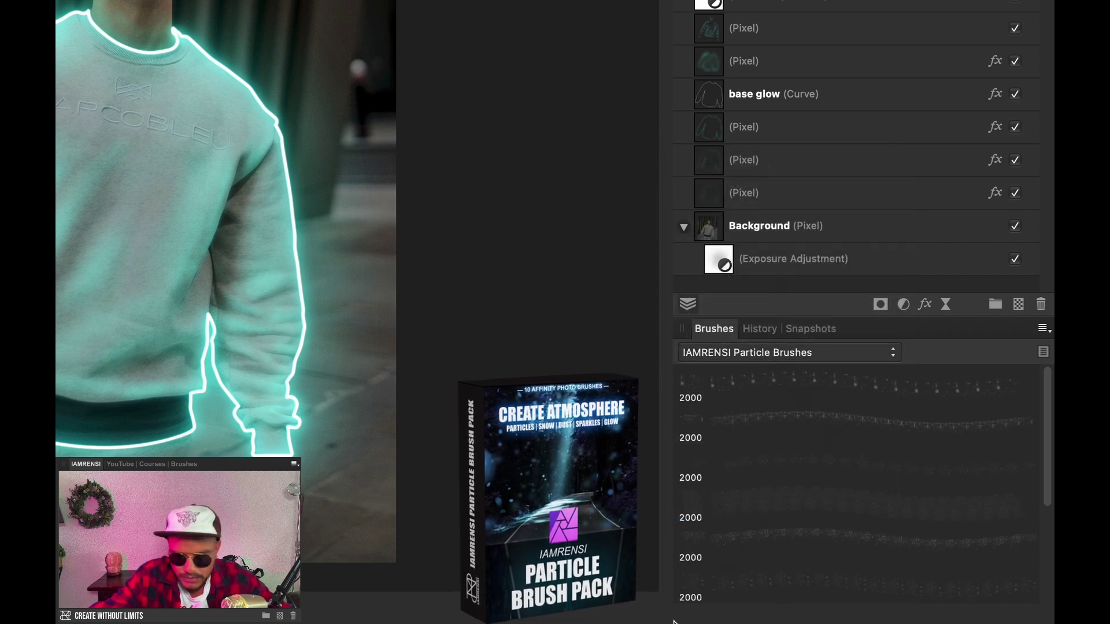
pyautogui.scroll(-5, 782, 579)
pyautogui.click(786, 593)
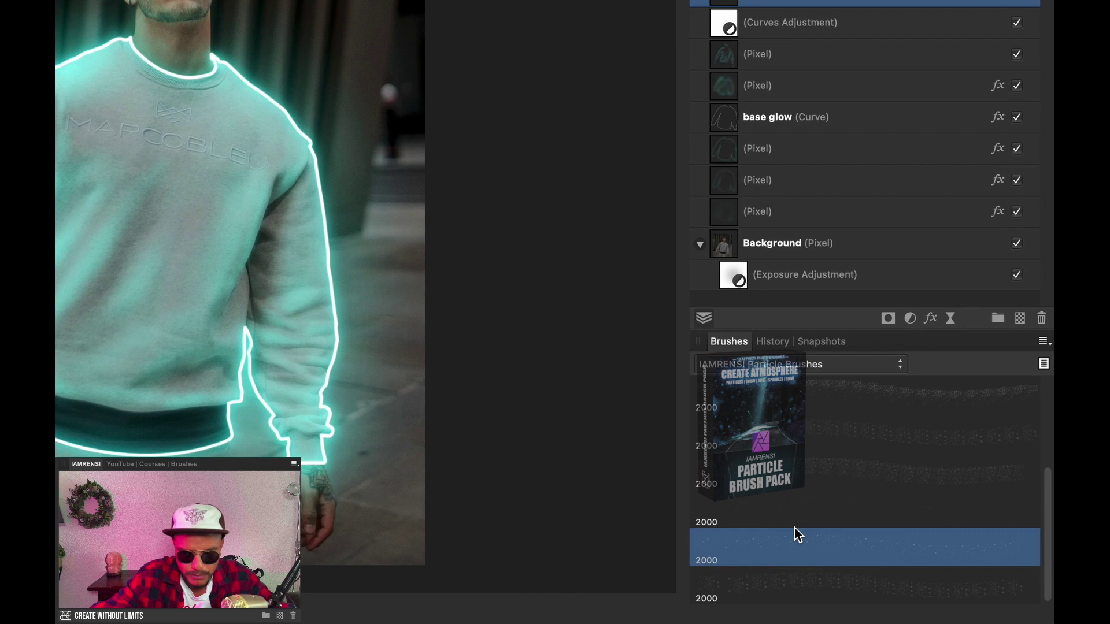
pyautogui.press('b')
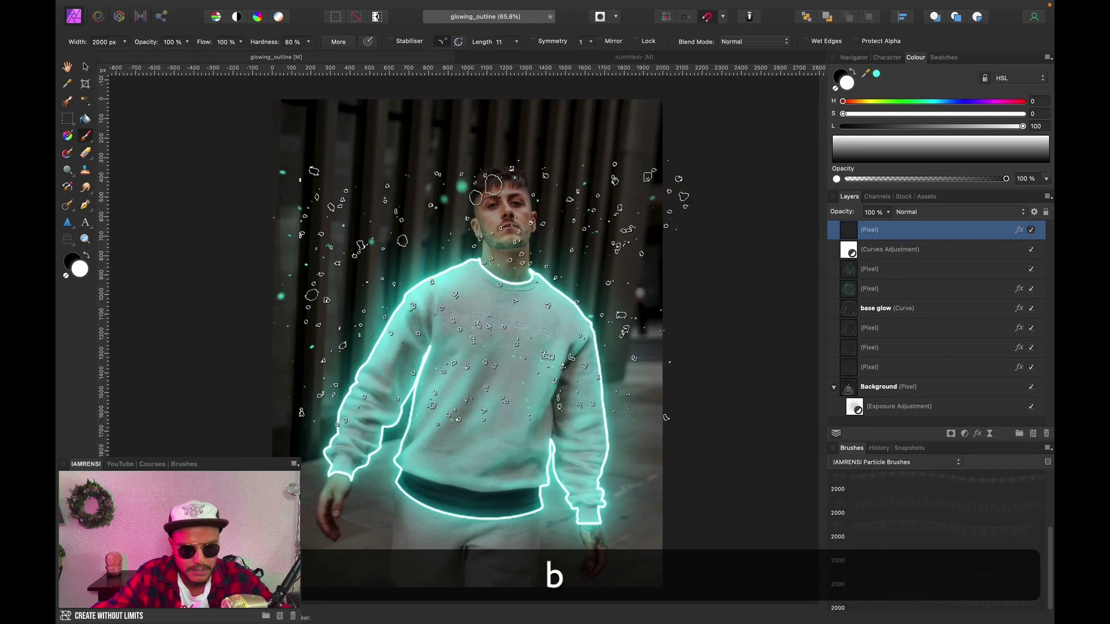
# Stamp particles around the torso and sleeves, with the particle brush at about 1228 px and then about 887 px wide
pyautogui.press('[')
pyautogui.press('[')
pyautogui.press('[')
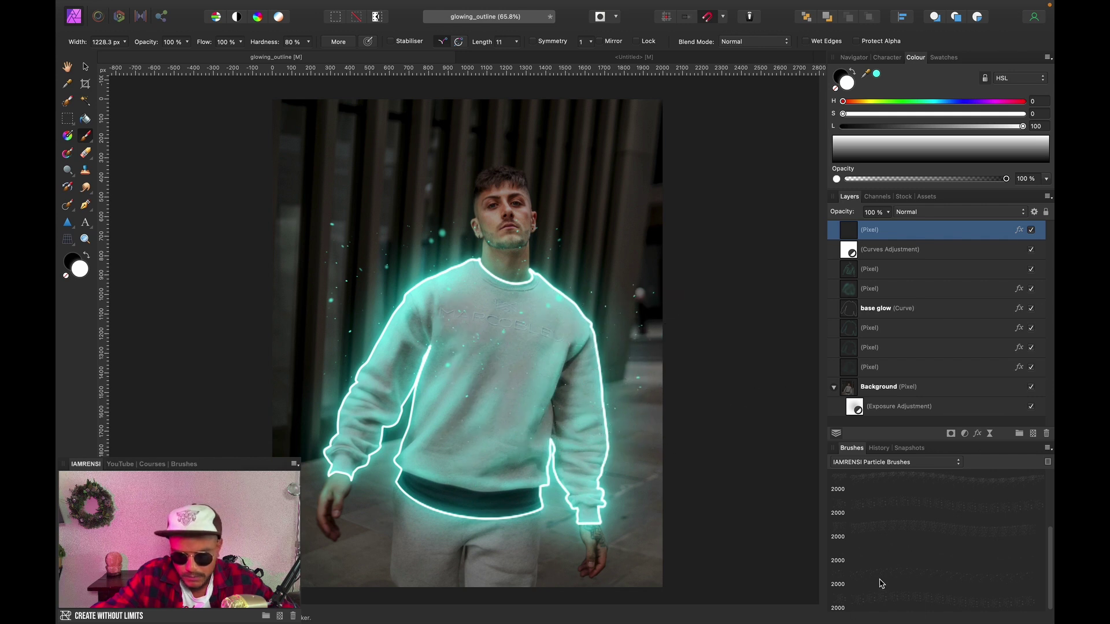
pyautogui.click(892, 535)
pyautogui.press('[')
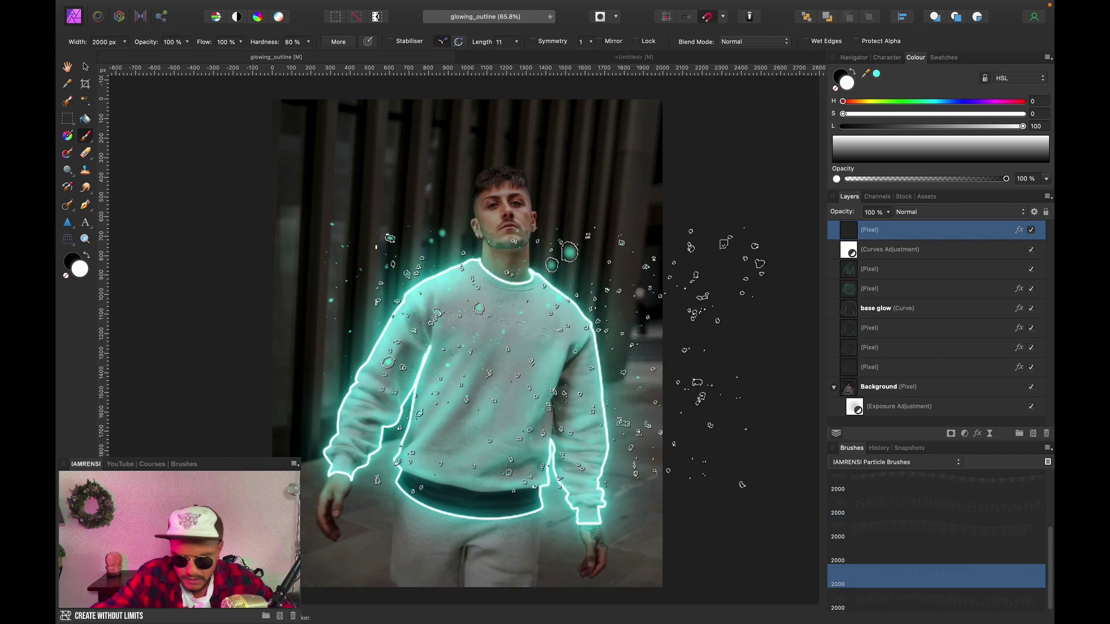
pyautogui.press('[')
pyautogui.press('[')
pyautogui.press('[')
pyautogui.press('[')
pyautogui.press('[')
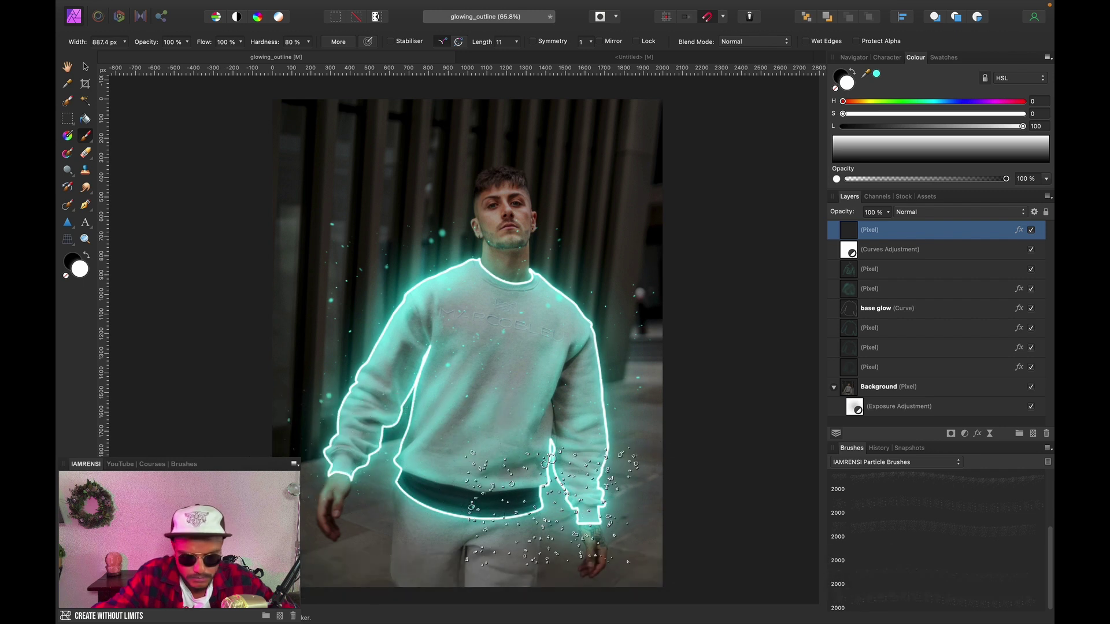
# Stamp more particles around the shoulders and background with the brush at about 2052 px, then reduce it to about 910 px
pyautogui.press(']')
pyautogui.press(']')
pyautogui.press(']')
pyautogui.press(']')
pyautogui.press(']')
pyautogui.press(']')
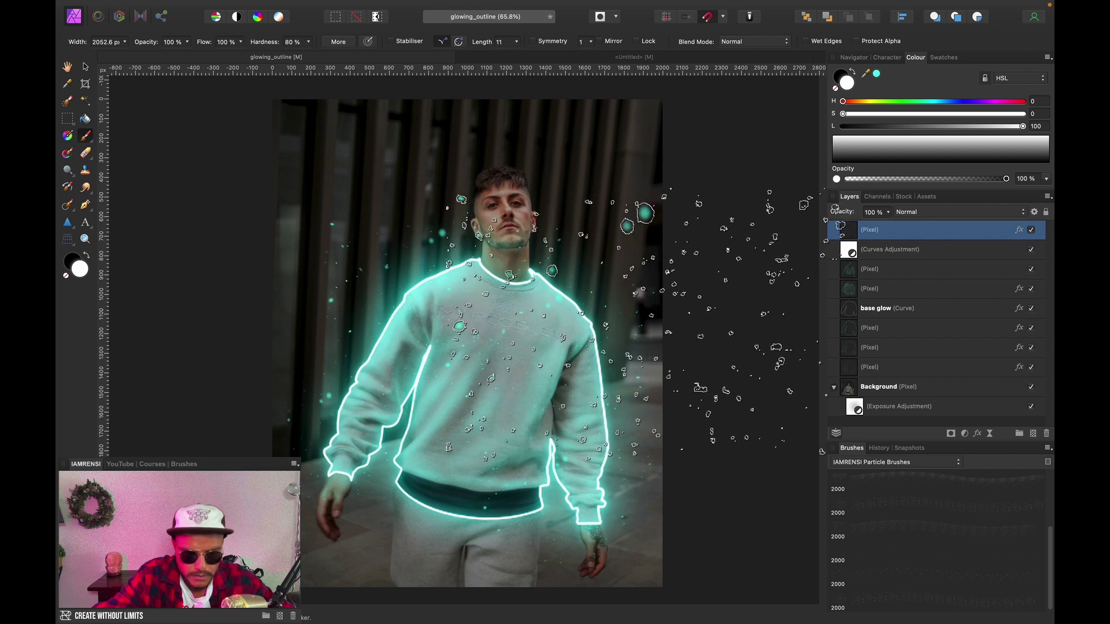
pyautogui.press('[')
pyautogui.press('[')
pyautogui.press('[')
pyautogui.press('[')
pyautogui.press('[')
pyautogui.press('[')
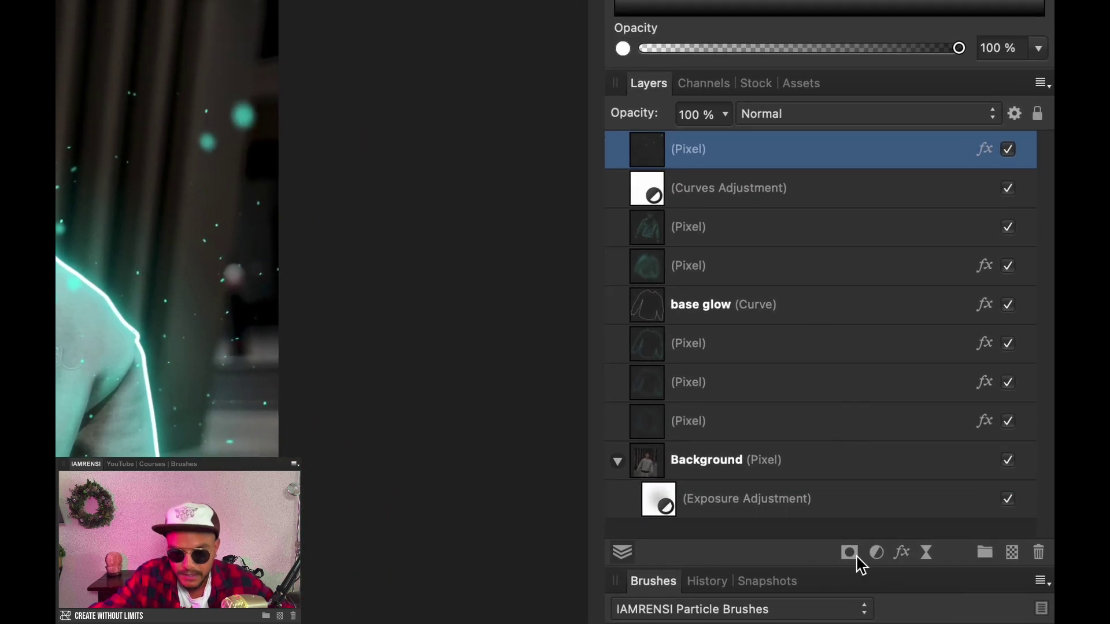
# Add a black mask to the particle layer and select the soft round 512 px brush from the Basic set
pyautogui.click(850, 555)
pyautogui.click(746, 611)
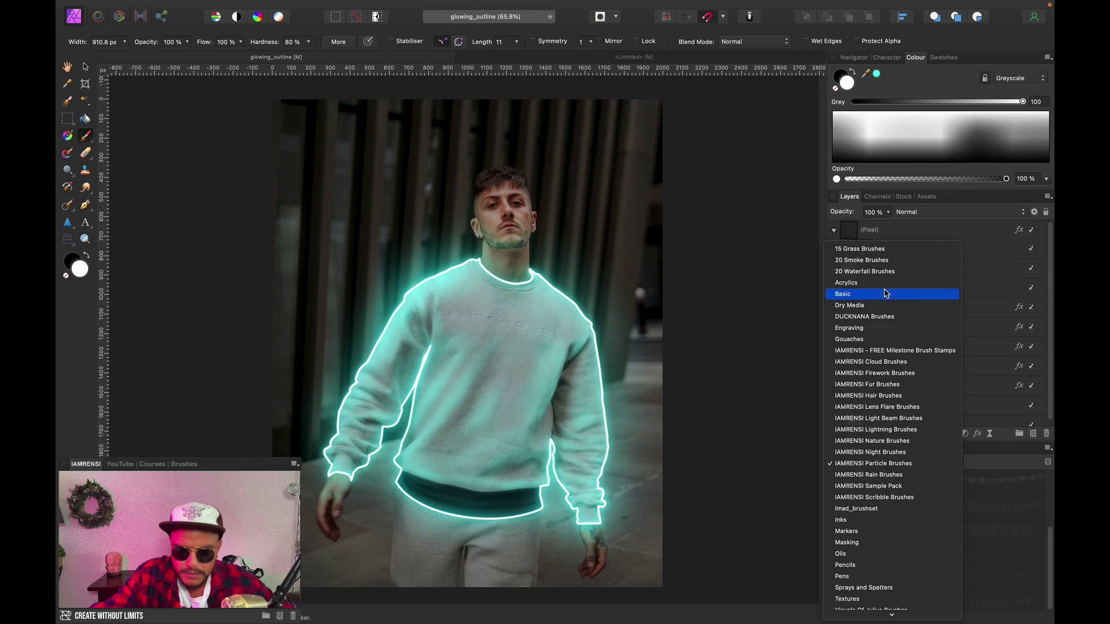
pyautogui.click(887, 293)
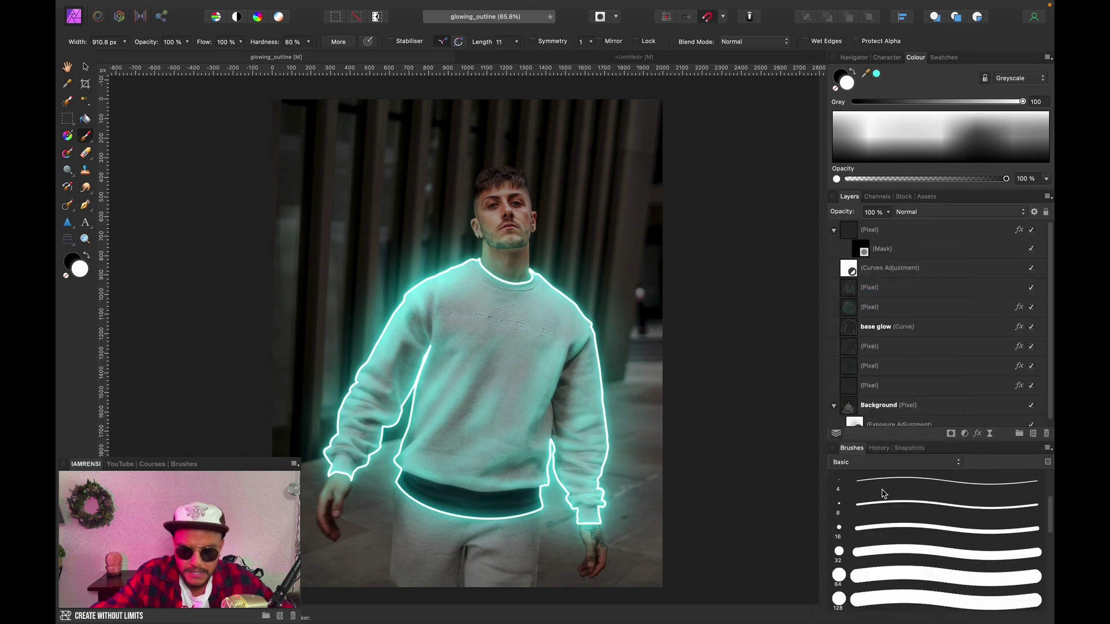
pyautogui.scroll(3, 903, 492)
pyautogui.click(885, 475)
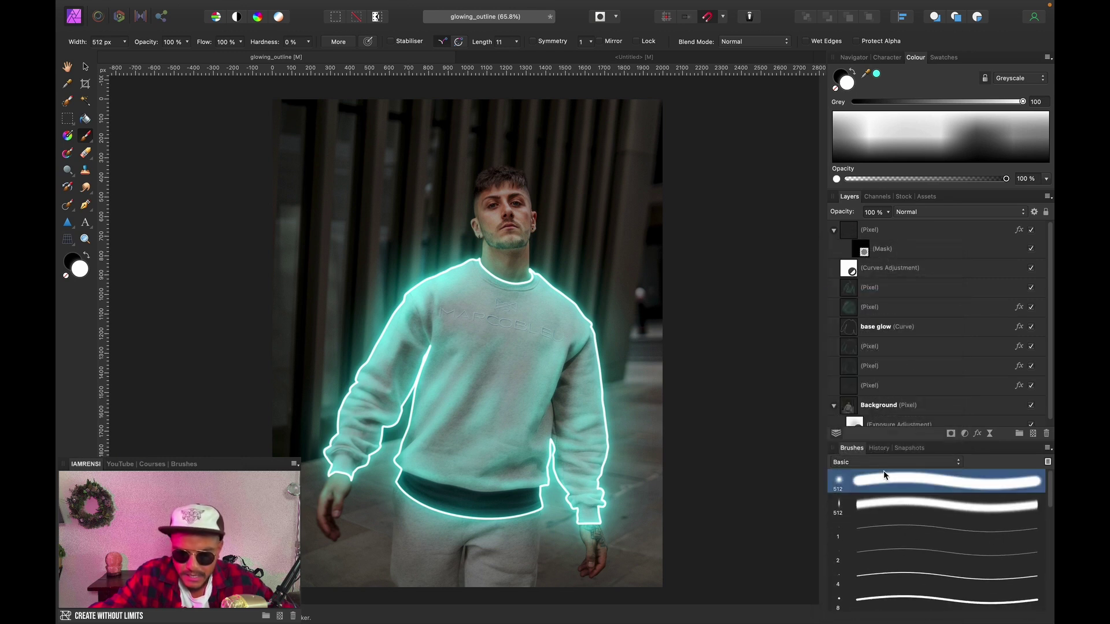
# Paint white on the particle layer's mask at 2% flow around the sweatshirt's glowing edges to reveal the particles gradually
pyautogui.click(865, 249)
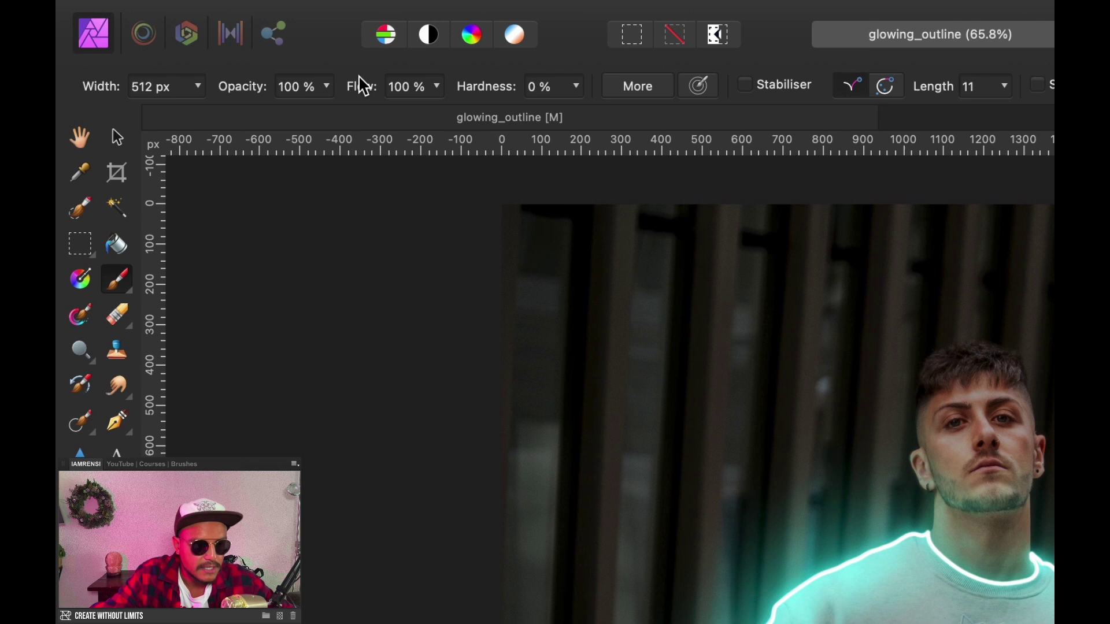
pyautogui.moveTo(204, 42); pyautogui.dragTo(186, 42)
pyautogui.moveTo(329, 96); pyautogui.dragTo(283, 104)
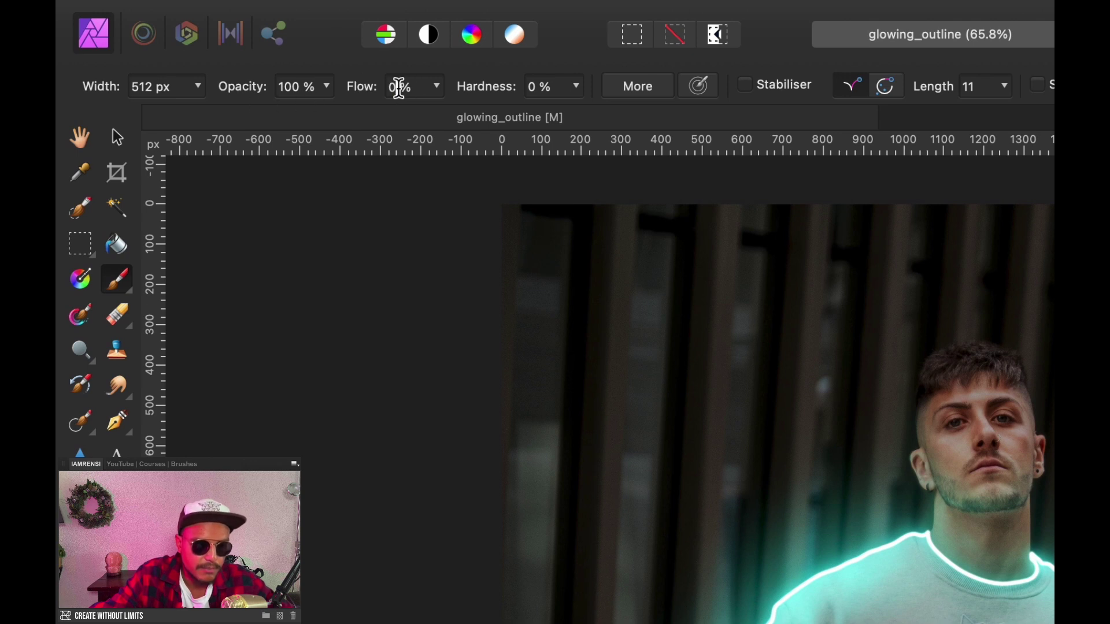
pyautogui.write('2')
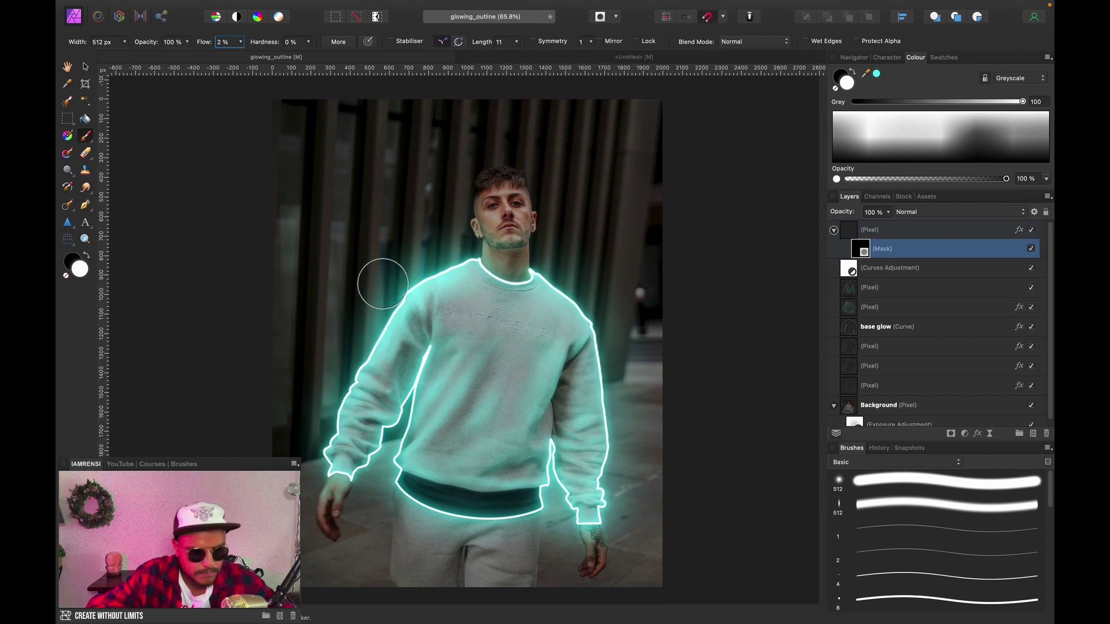
pyautogui.moveTo(334, 353)
pyautogui.mouseDown()
pyautogui.moveTo(409, 273)
pyautogui.moveTo(342, 392)
pyautogui.moveTo(427, 254)
pyautogui.moveTo(358, 324)
pyautogui.moveTo(398, 261)
pyautogui.moveTo(470, 239)
pyautogui.moveTo(370, 294)
pyautogui.moveTo(401, 272)
pyautogui.moveTo(425, 229)
pyautogui.moveTo(381, 303)
pyautogui.moveTo(404, 291)
pyautogui.moveTo(360, 341)
pyautogui.moveTo(320, 465)
pyautogui.moveTo(340, 424)
pyautogui.moveTo(378, 400)
pyautogui.moveTo(354, 491)
pyautogui.moveTo(383, 441)
pyautogui.moveTo(410, 347)
pyautogui.moveTo(405, 450)
pyautogui.mouseUp()
pyautogui.moveTo(476, 320)
pyautogui.mouseDown()
pyautogui.moveTo(525, 275)
pyautogui.moveTo(524, 255)
pyautogui.moveTo(560, 278)
pyautogui.moveTo(464, 248)
pyautogui.moveTo(554, 269)
pyautogui.moveTo(543, 276)
pyautogui.moveTo(569, 232)
pyautogui.moveTo(372, 219)
pyautogui.moveTo(410, 195)
pyautogui.moveTo(301, 321)
pyautogui.moveTo(352, 319)
pyautogui.moveTo(339, 329)
pyautogui.moveTo(304, 314)
pyautogui.moveTo(312, 350)
pyautogui.moveTo(388, 206)
pyautogui.mouseUp()
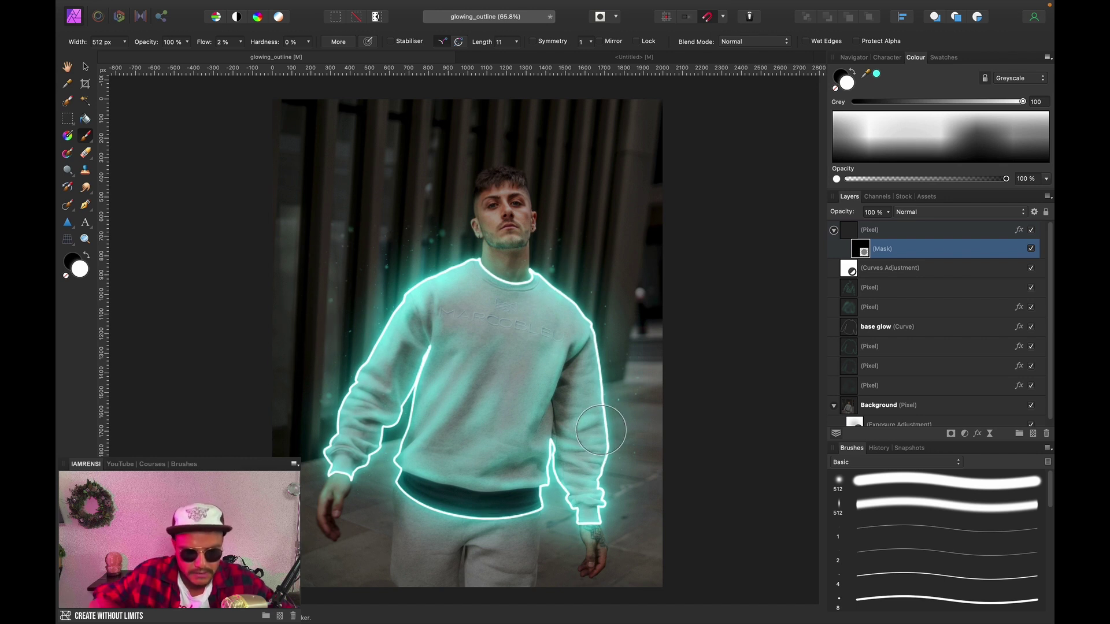